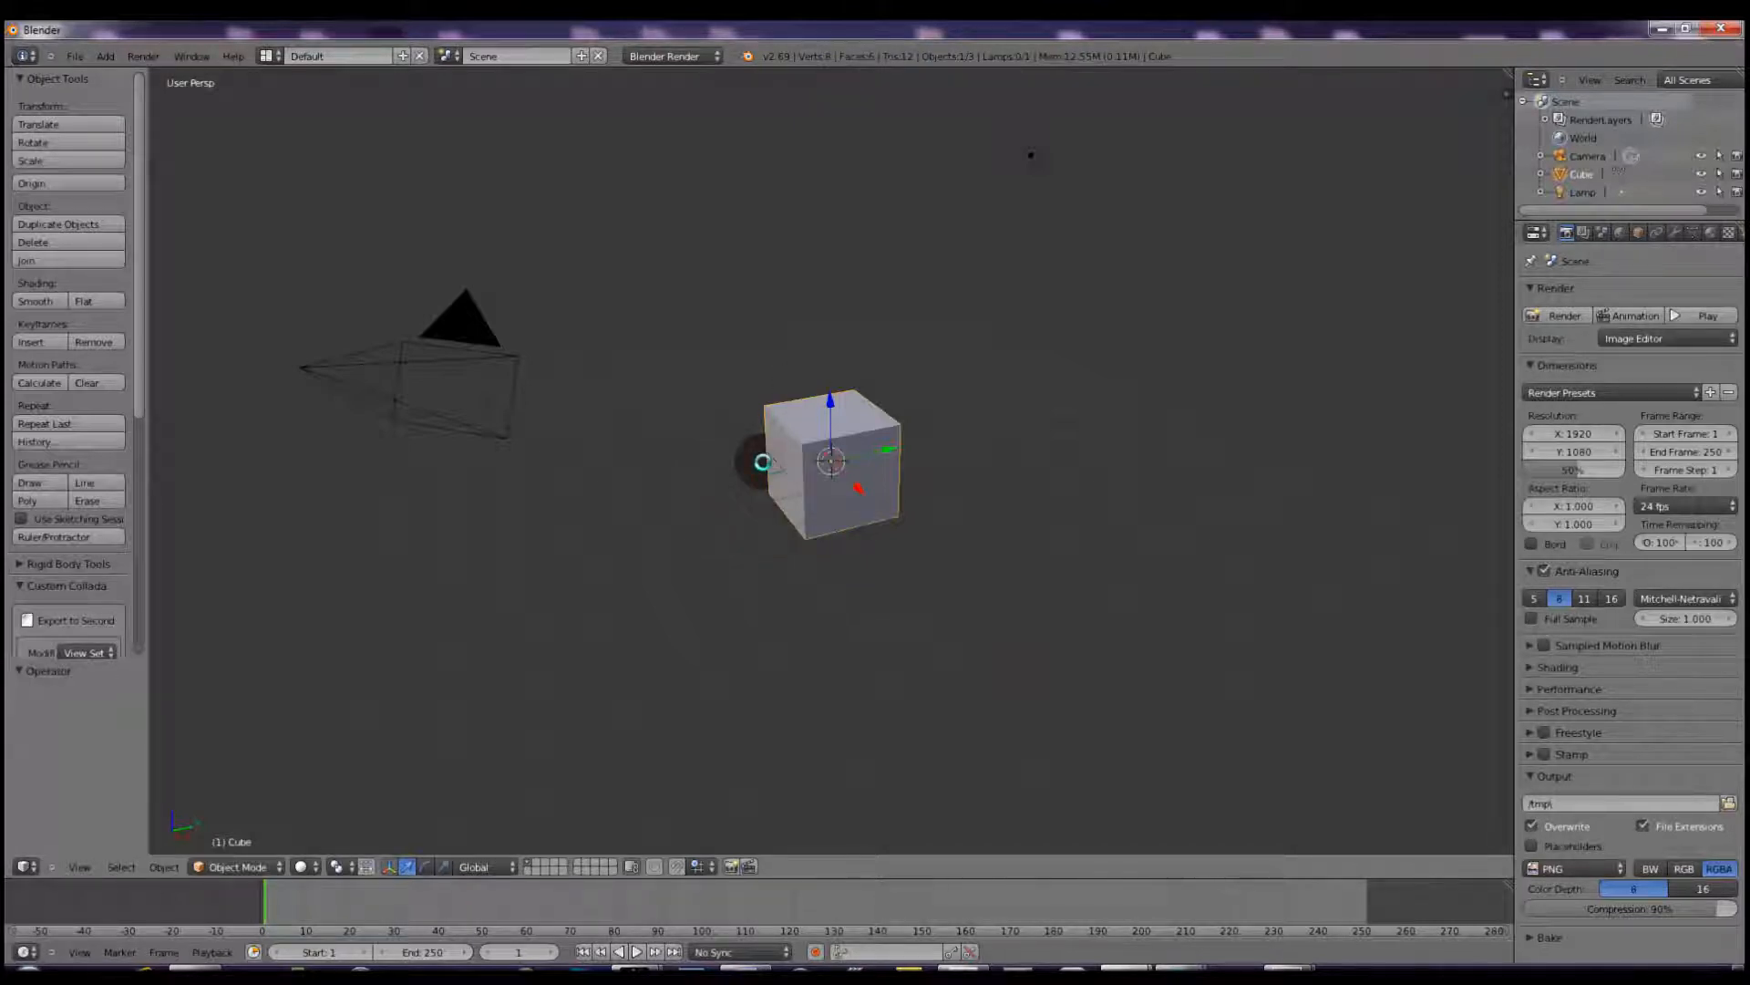
Flatten the default cube to about 0.51 of its height along the Z axis.
{"action": "key", "text": "s"}
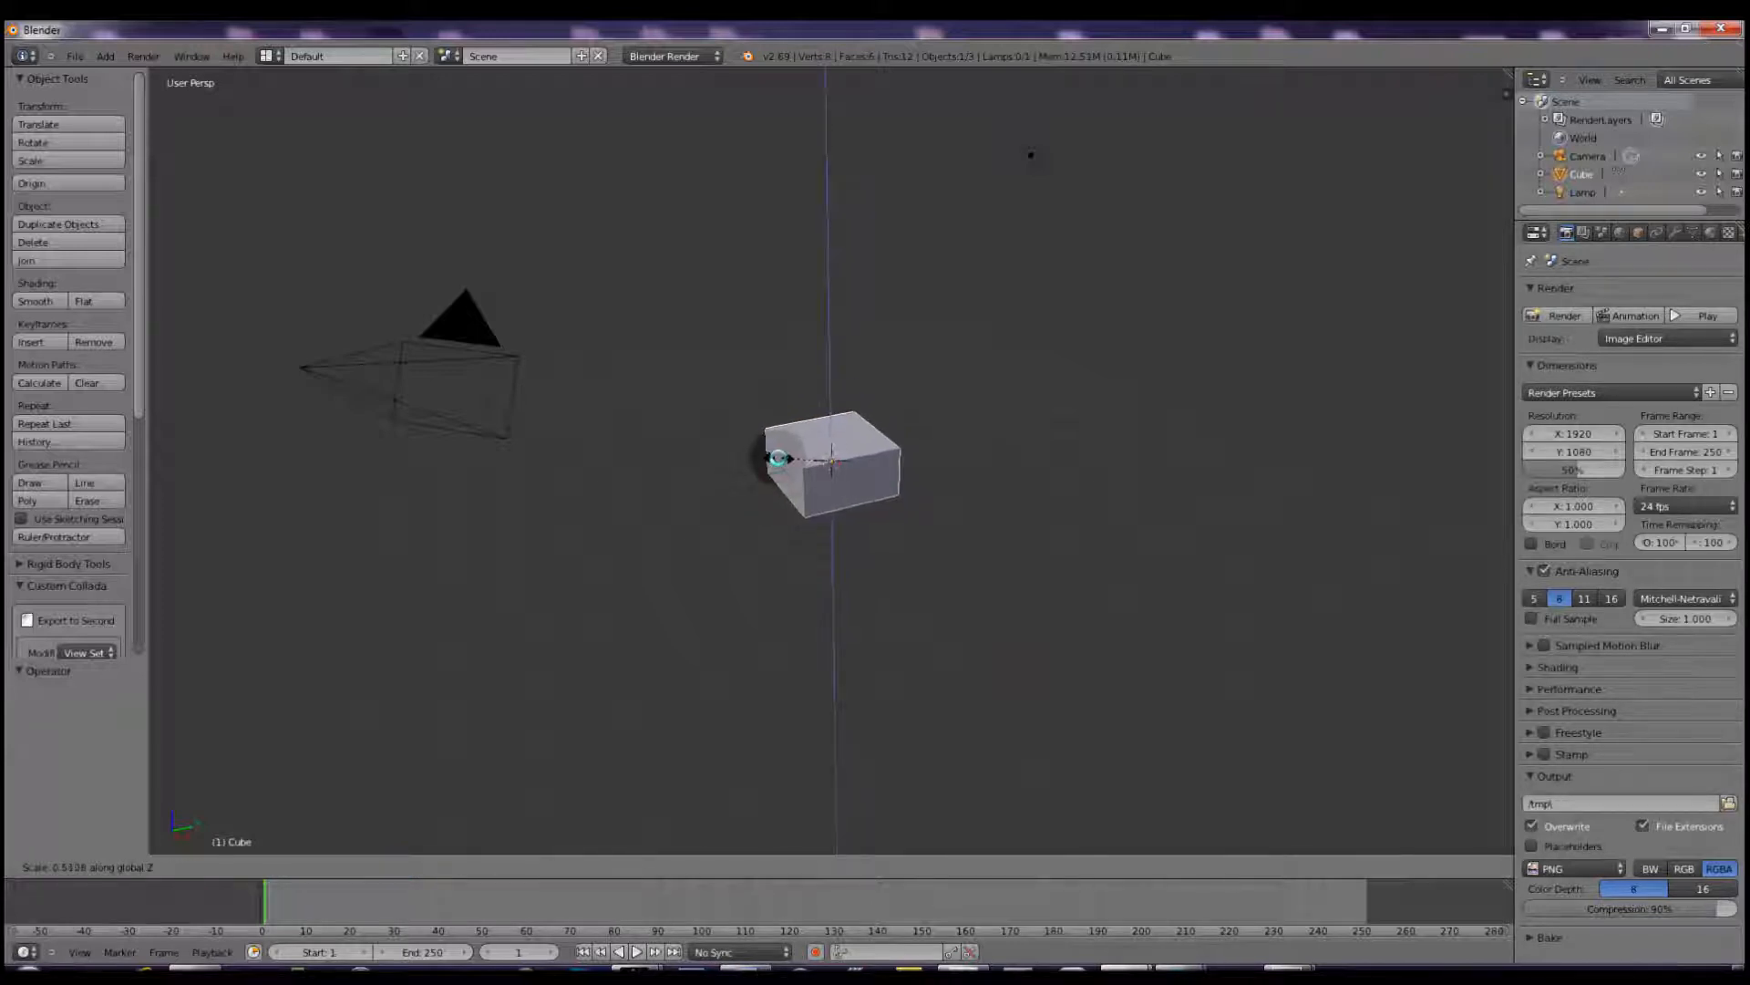
{"action": "left_click", "coordinate": [769, 457]}
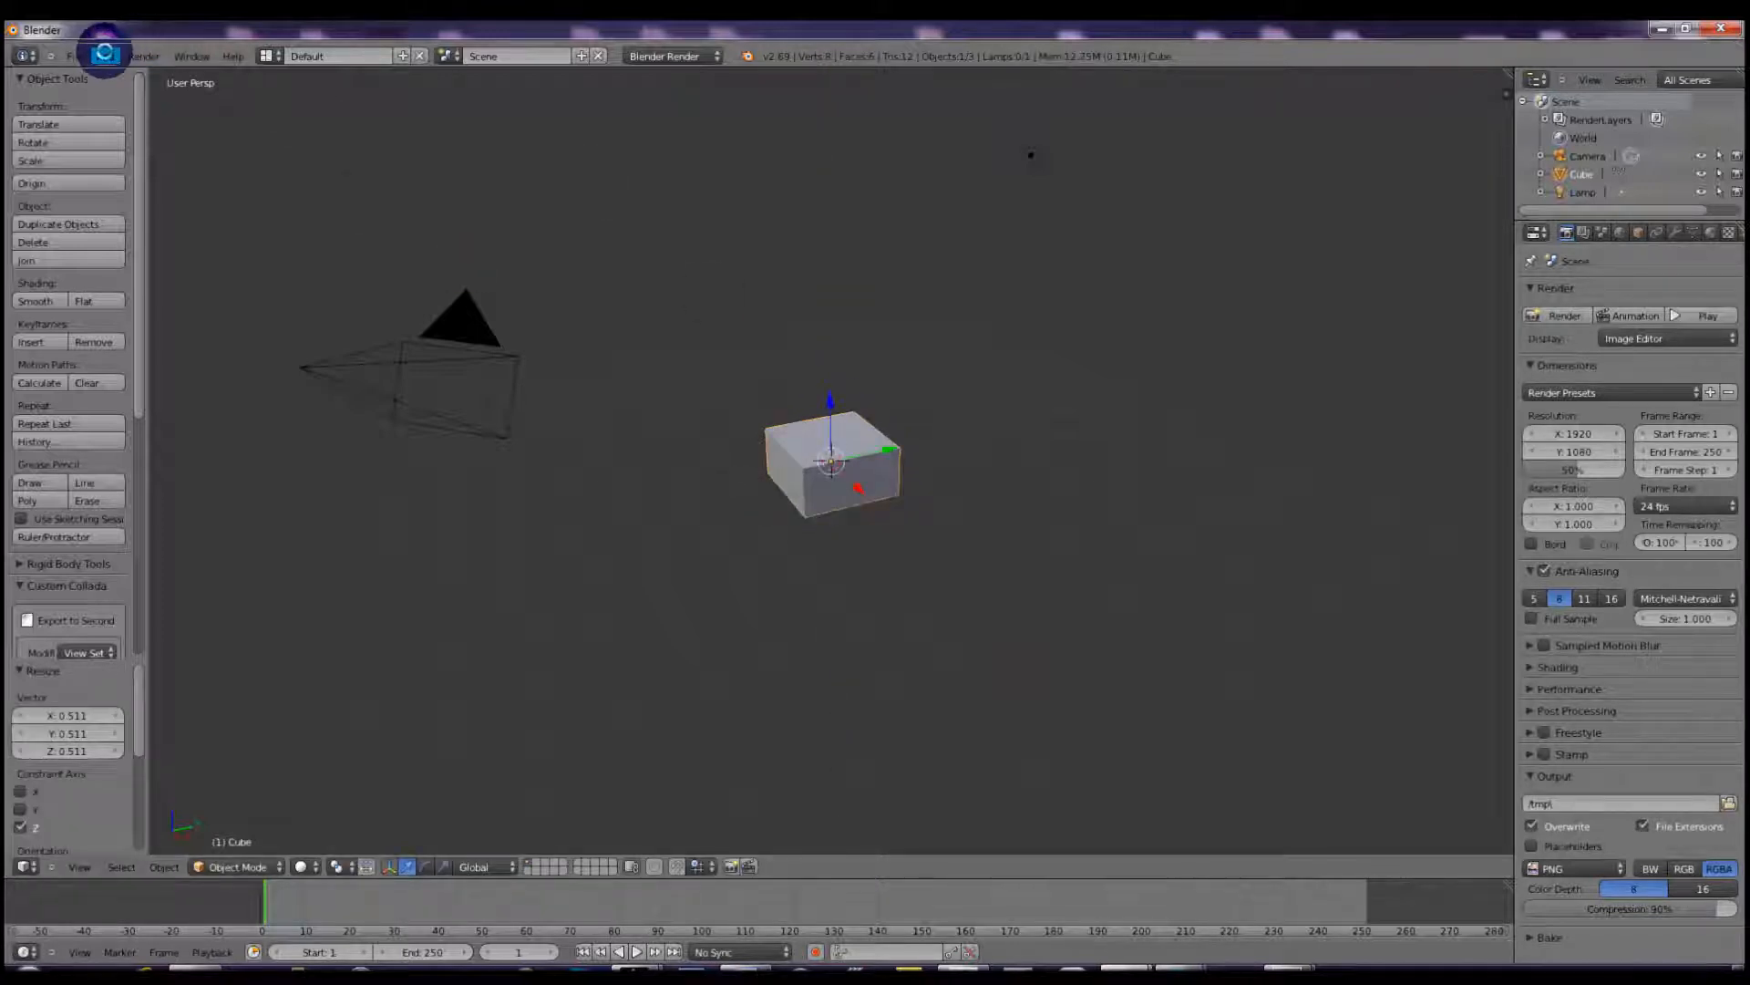
Add a cone mesh and raise it about 0.41 units along the Z axis so it pokes through the flattened cube.
{"action": "left_click", "coordinate": [104, 54]}
{"action": "mouse_move", "coordinate": [128, 74]}
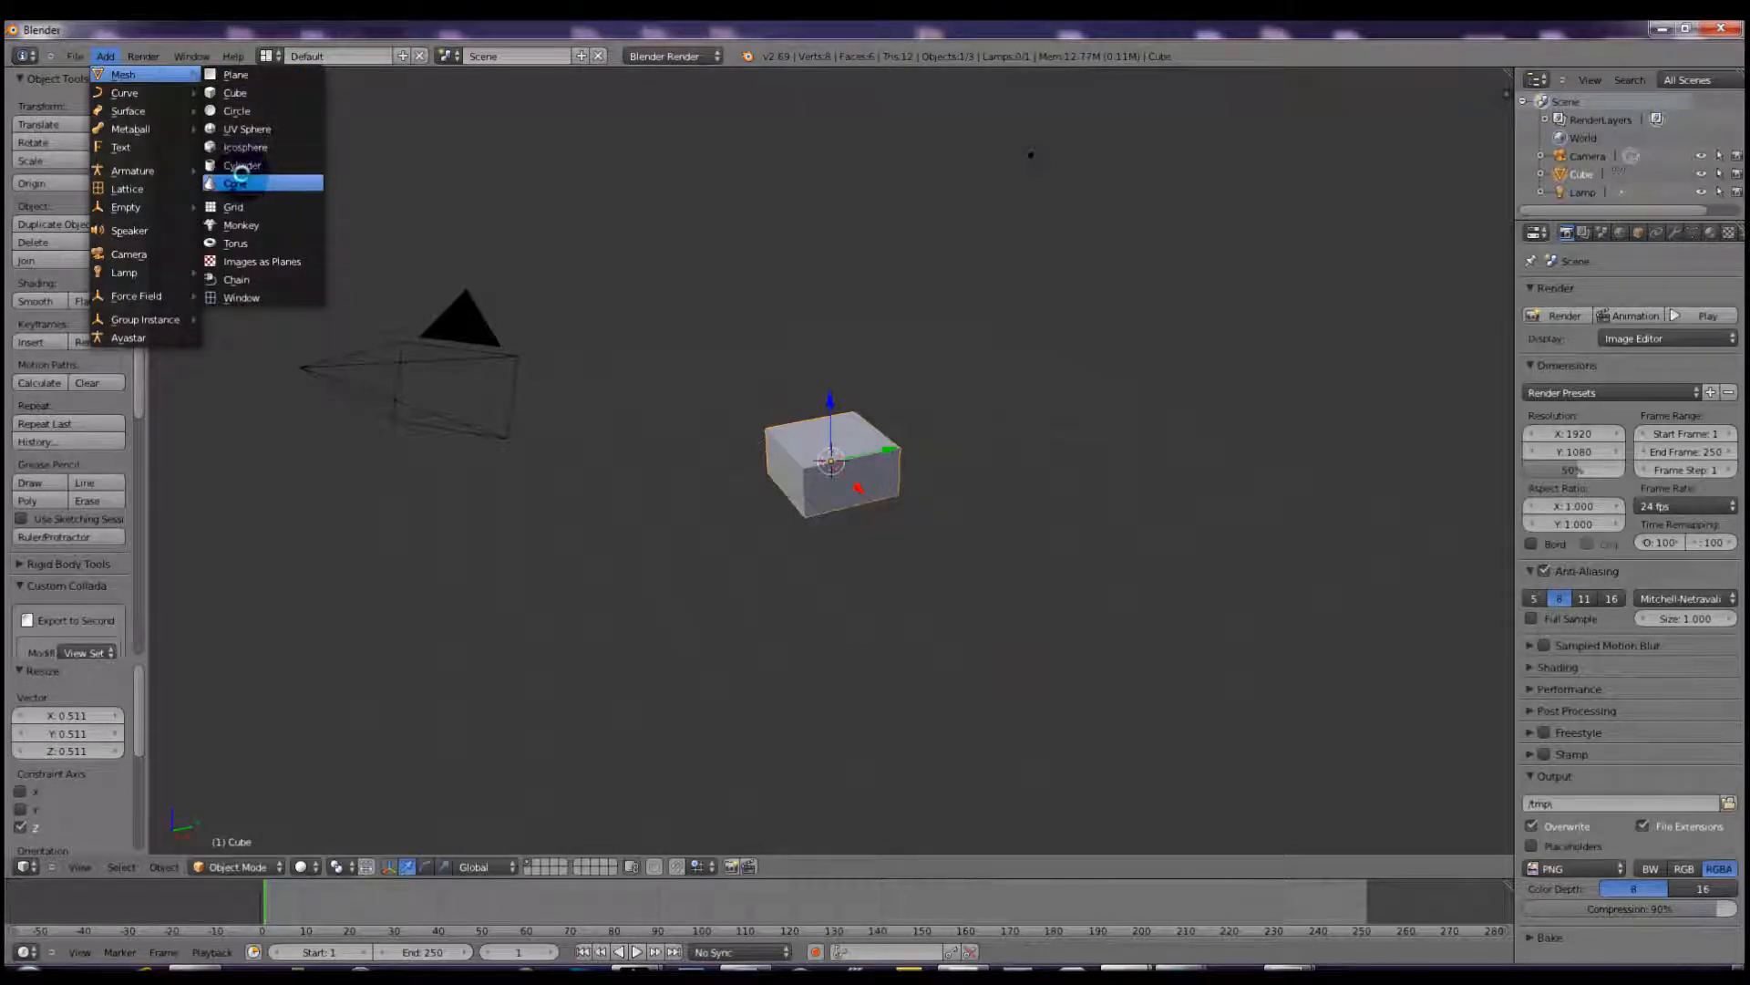
{"action": "left_click", "coordinate": [239, 175]}
{"action": "key", "text": "g"}
{"action": "key", "text": "z"}
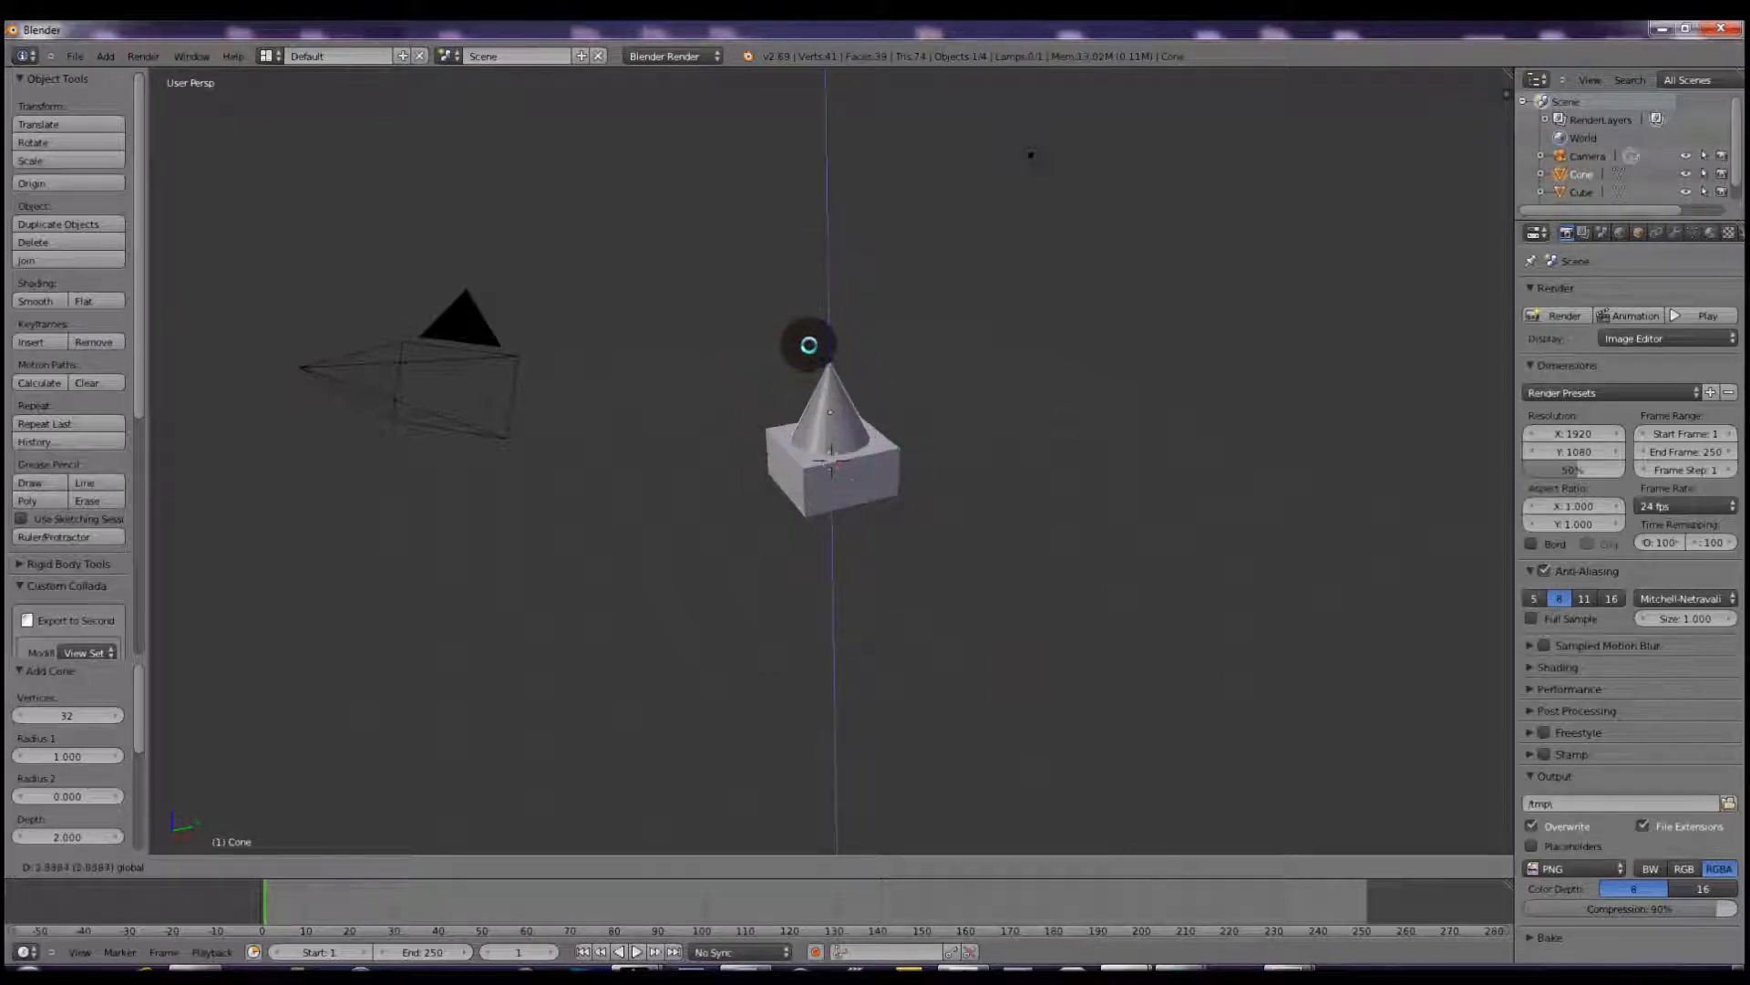
{"action": "left_click", "coordinate": [808, 375]}
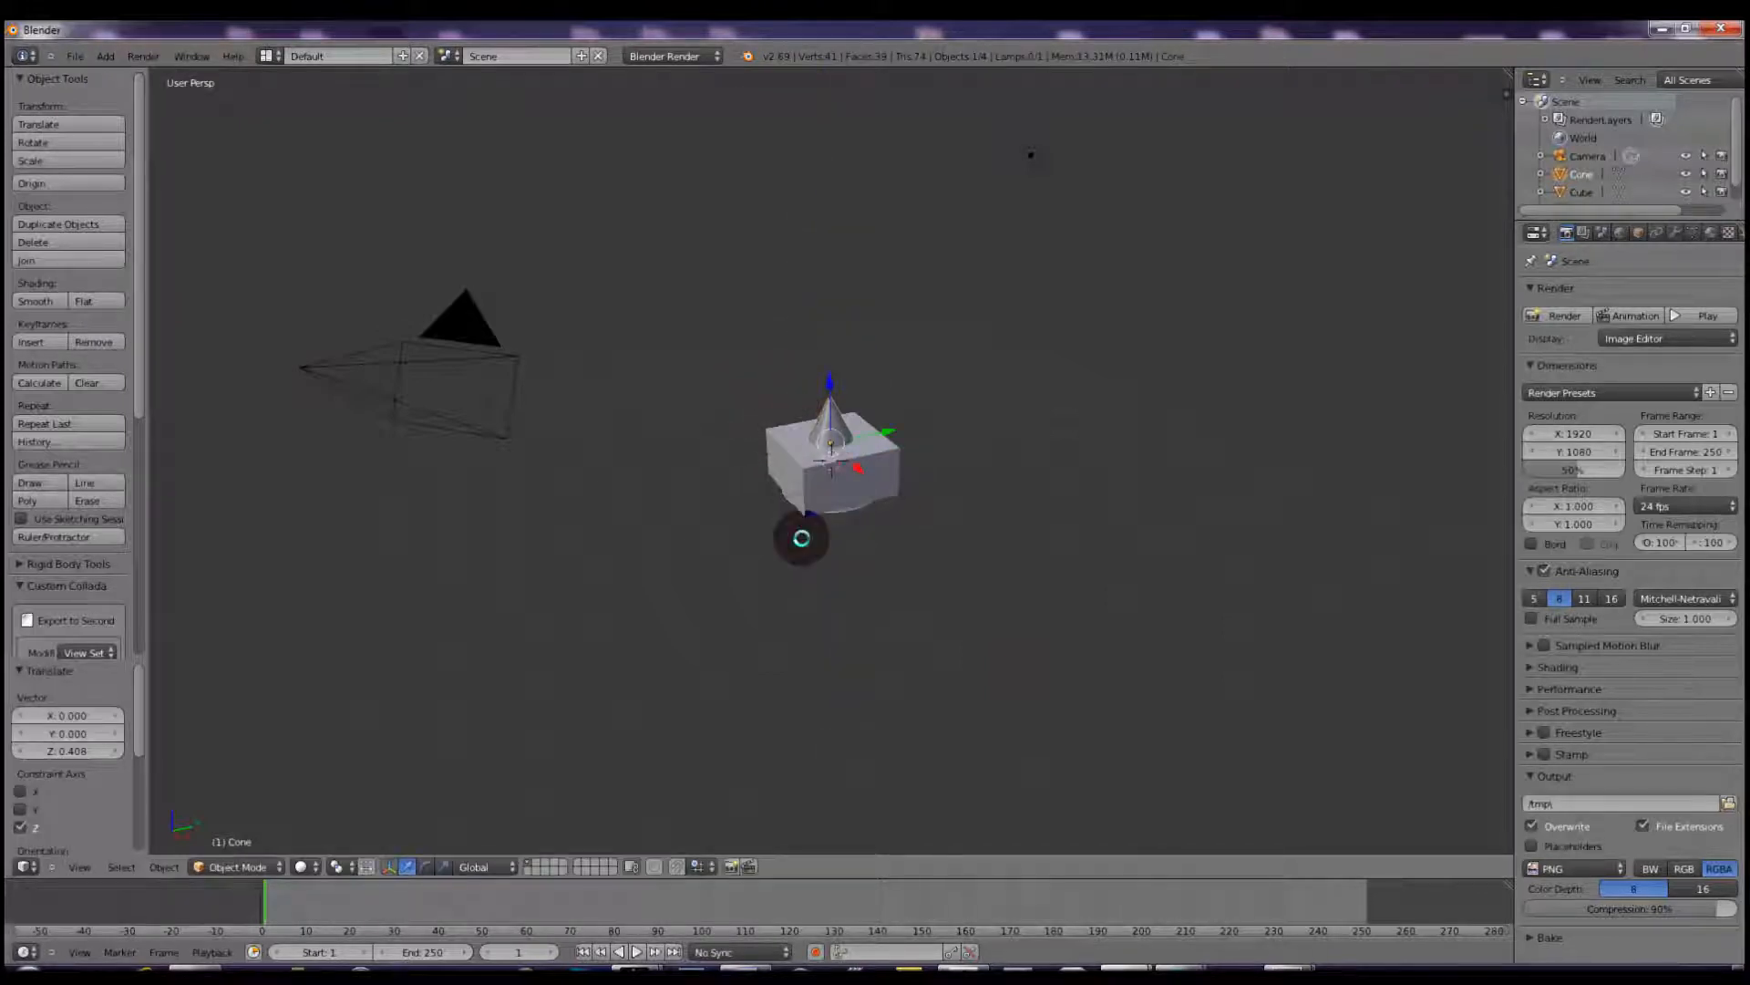
Scale the cone uniformly to about 0.48, and stretch and flip it along Z by about -5.29.
{"action": "key", "text": "s"}
{"action": "left_click", "coordinate": [873, 460]}
{"action": "key", "text": "s"}
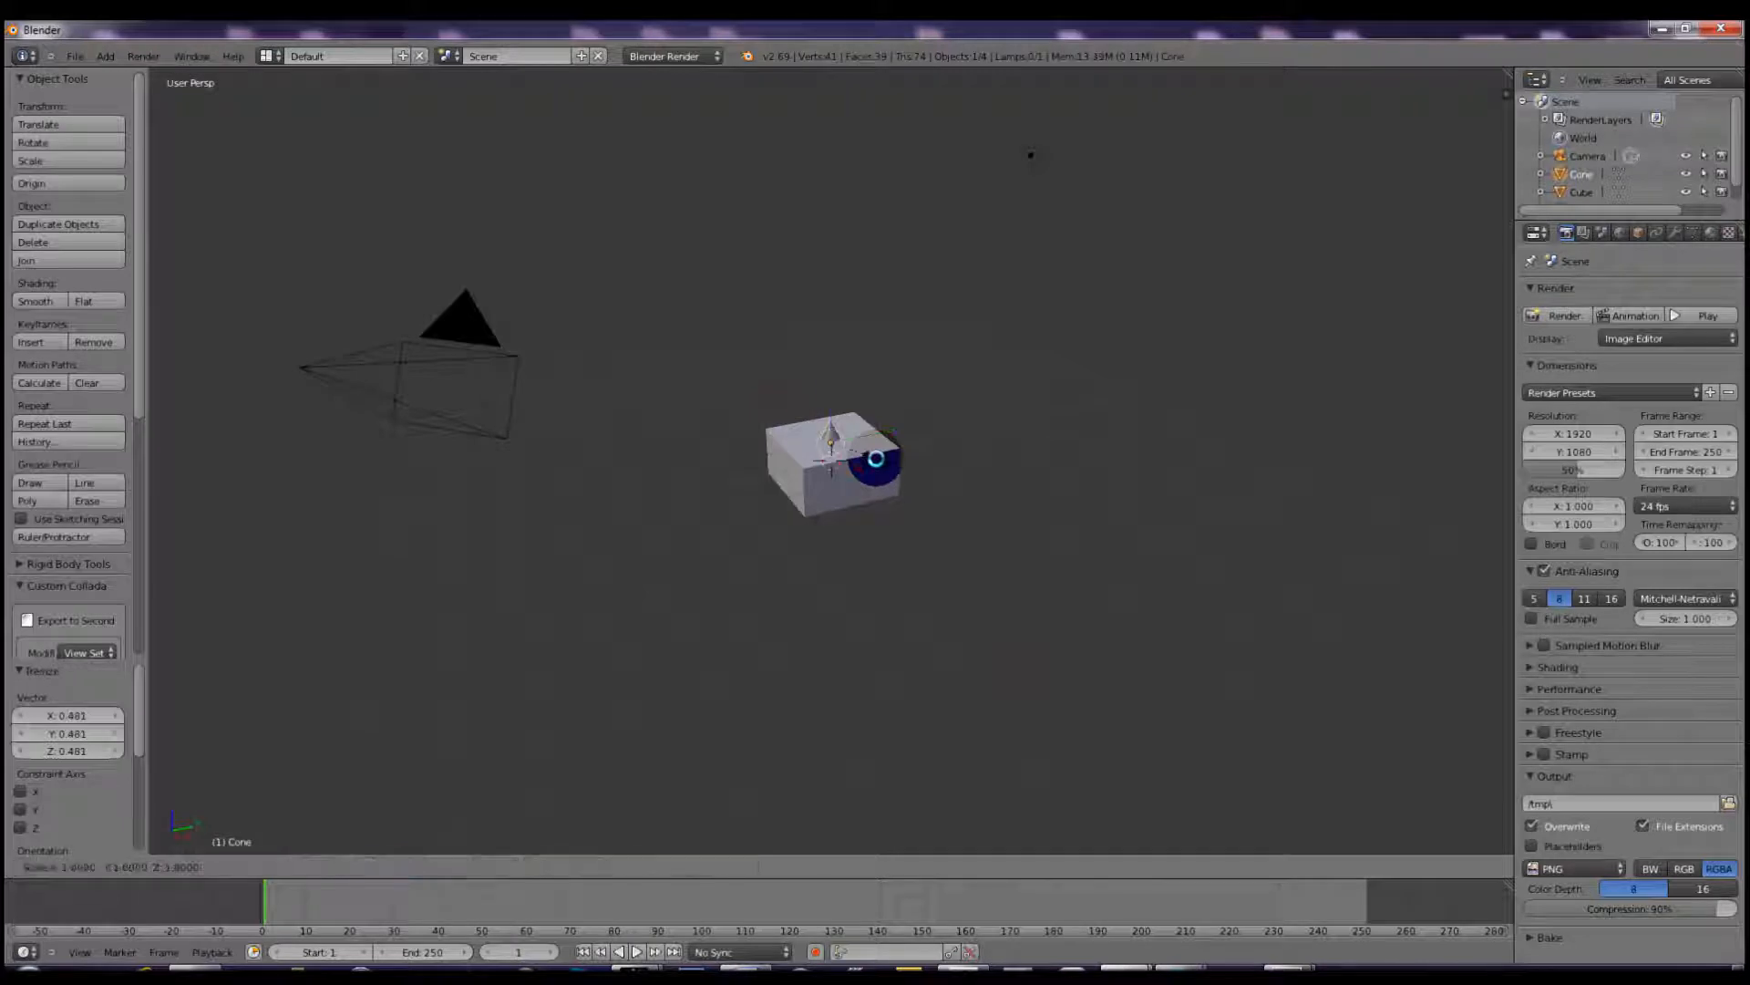
{"action": "key", "text": "z"}
{"action": "left_click", "coordinate": [863, 184]}
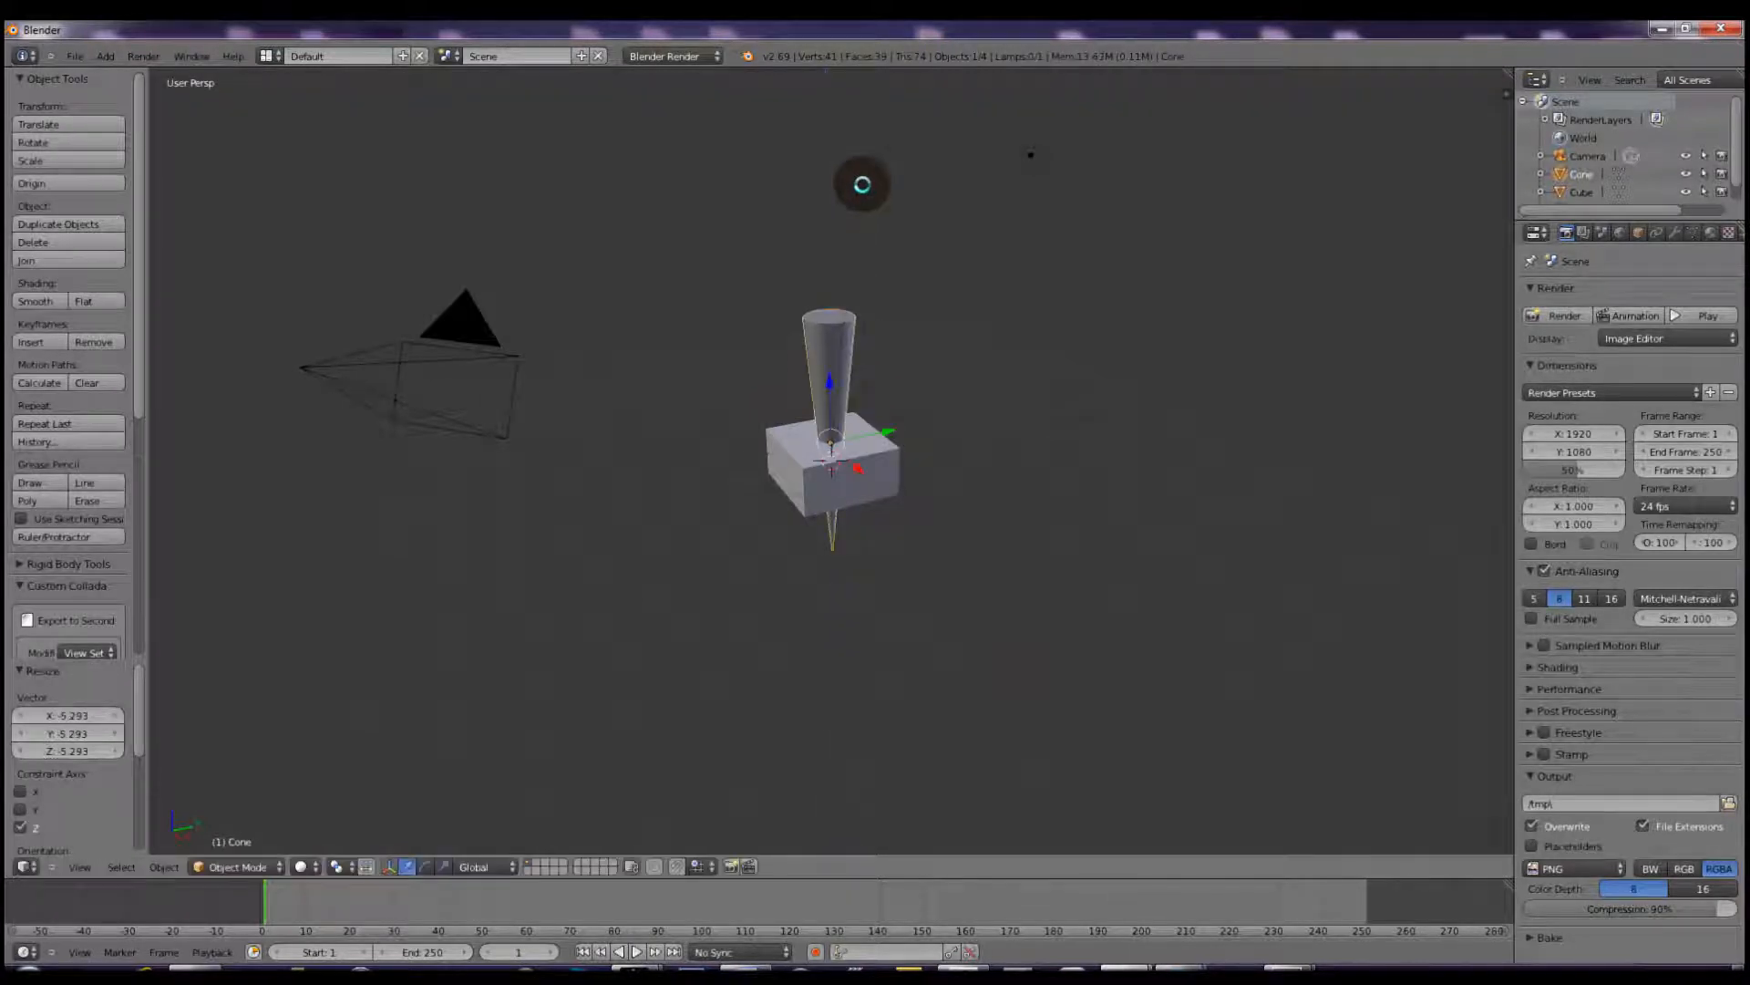
Duplicate the cube and cone together and place the copy beside the originals along the Y axis.
{"action": "middle_click_drag", "start_coordinate": [883, 266], "coordinate": [775, 412]}
{"action": "key", "text": "Up"}
{"action": "key", "text": "Left"}
{"action": "right_click", "coordinate": [863, 467], "text": "shift"}
{"action": "right_click", "coordinate": [823, 352]}
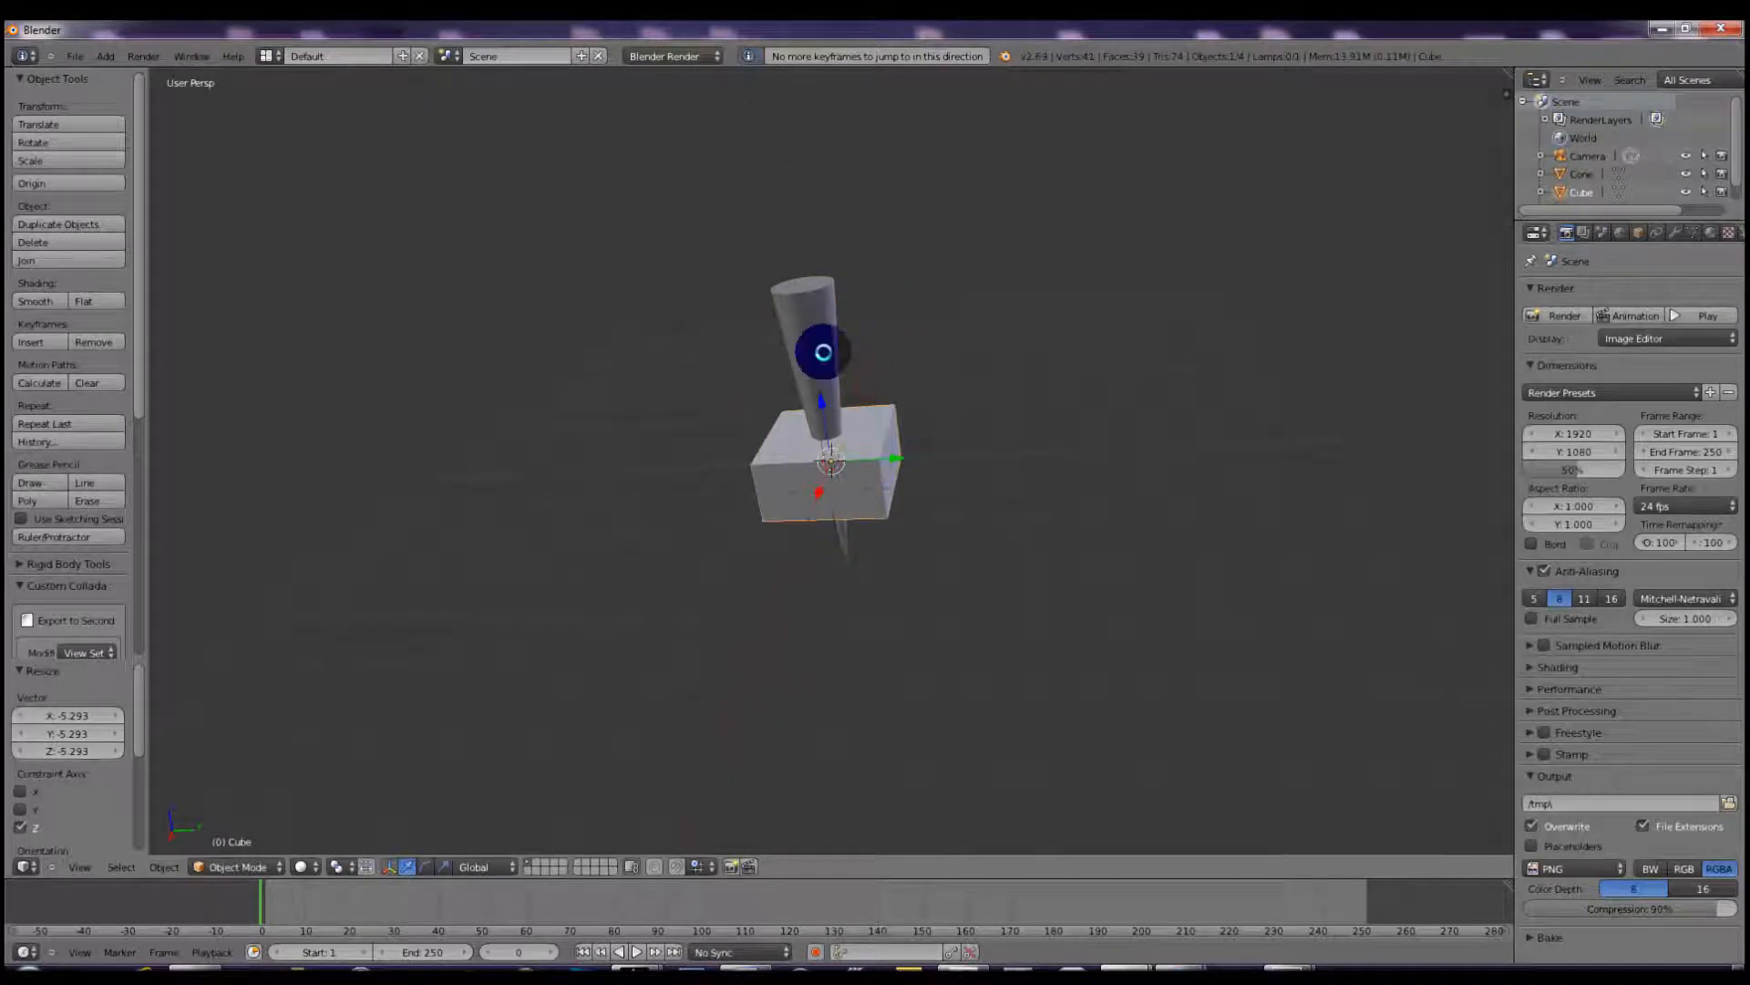
{"action": "right_click", "coordinate": [821, 341], "text": "shift"}
{"action": "key", "text": "shift+d"}
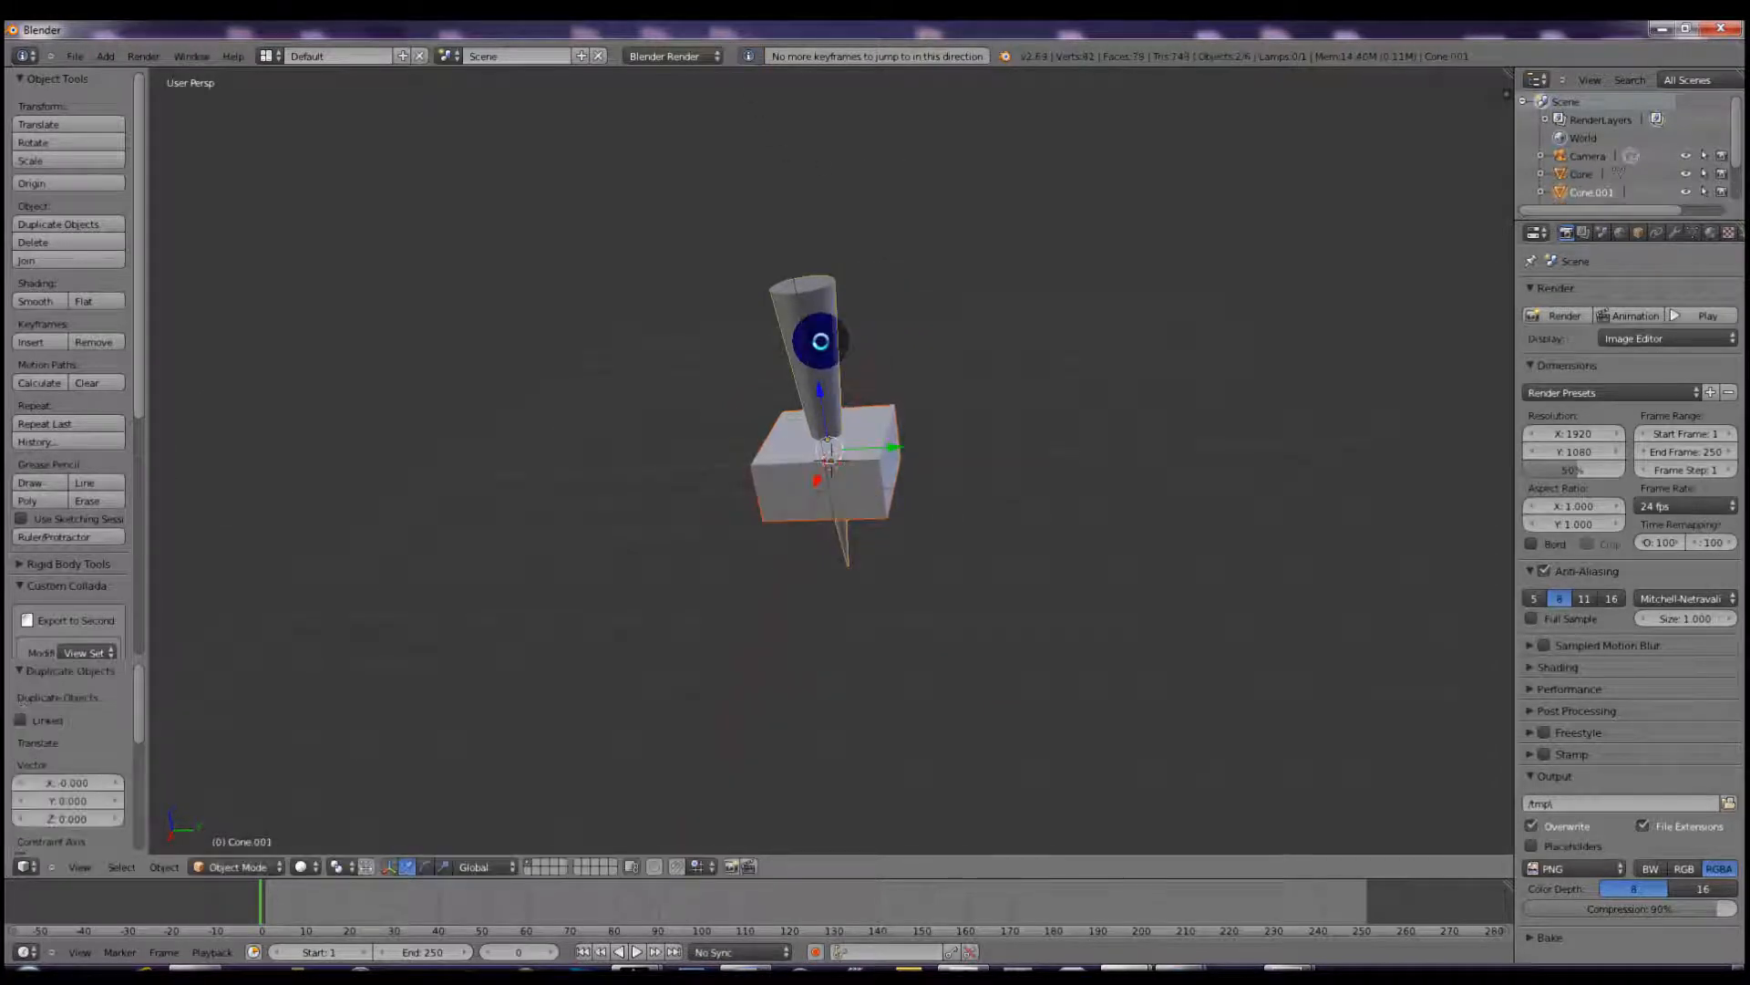
{"action": "key", "text": "x"}
{"action": "key", "text": "y"}
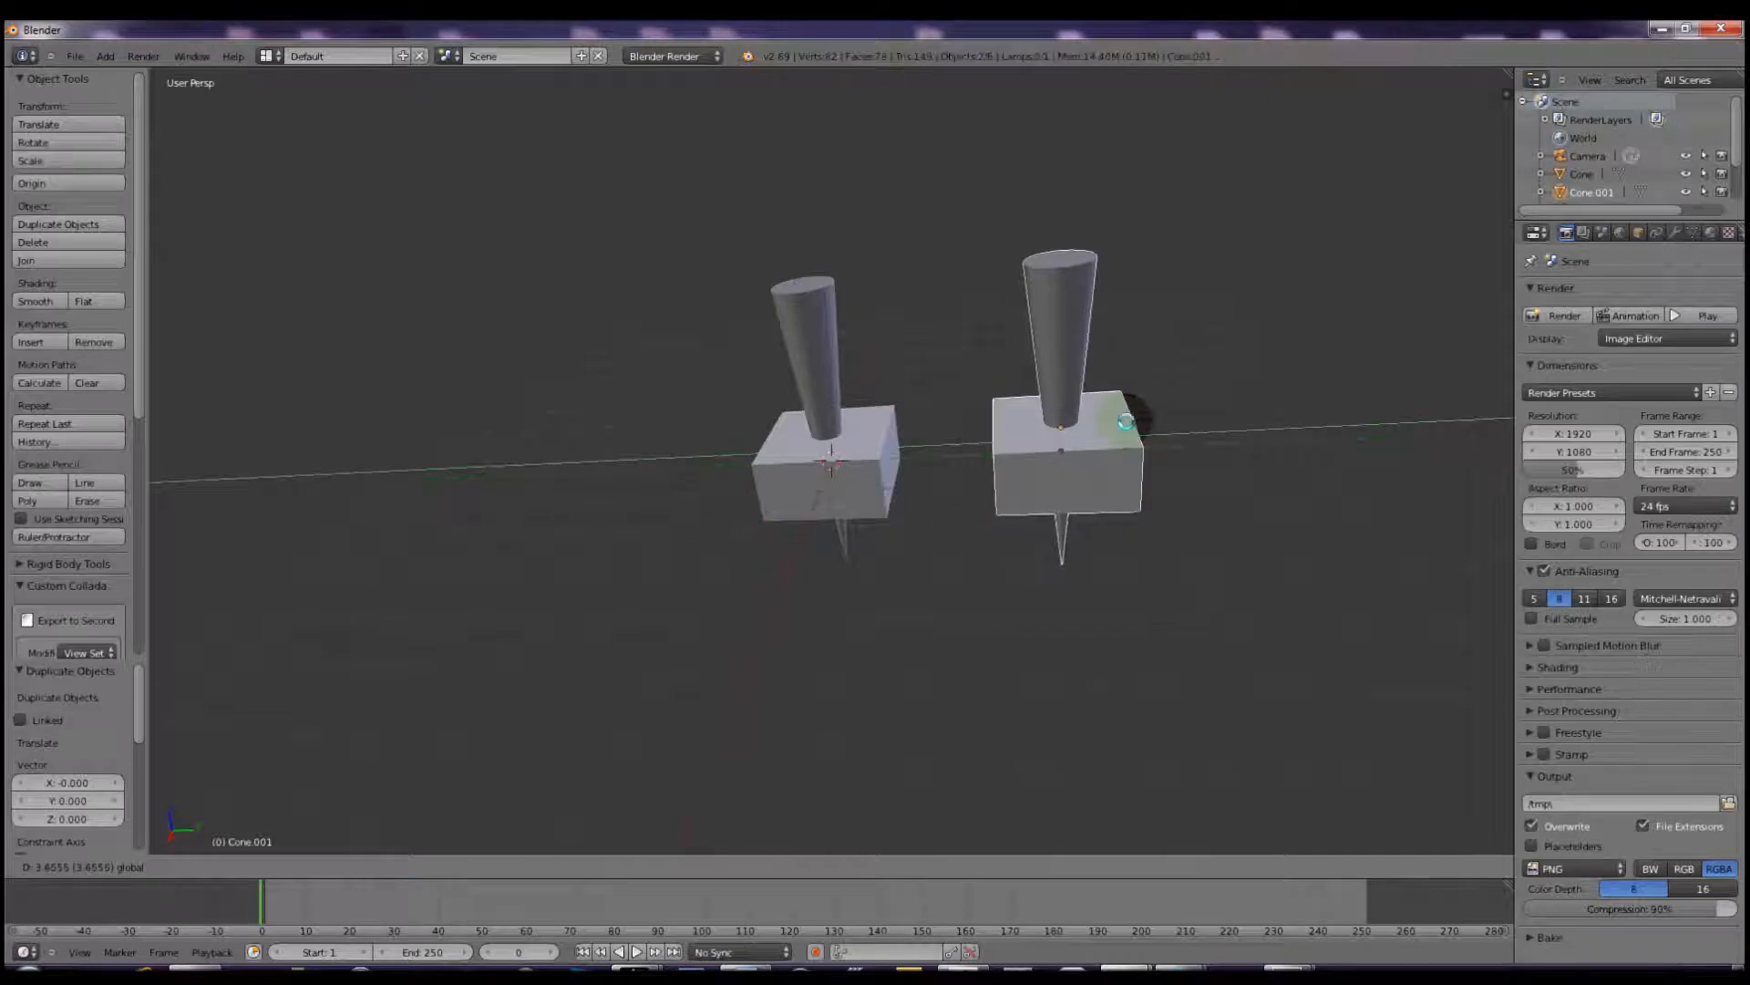
{"action": "left_click", "coordinate": [1145, 417]}
Duplicate the copied cube and cone again and move the third pair about 3.16 units along Y.
{"action": "key", "text": "shift+d"}
{"action": "right_click", "coordinate": [1145, 418]}
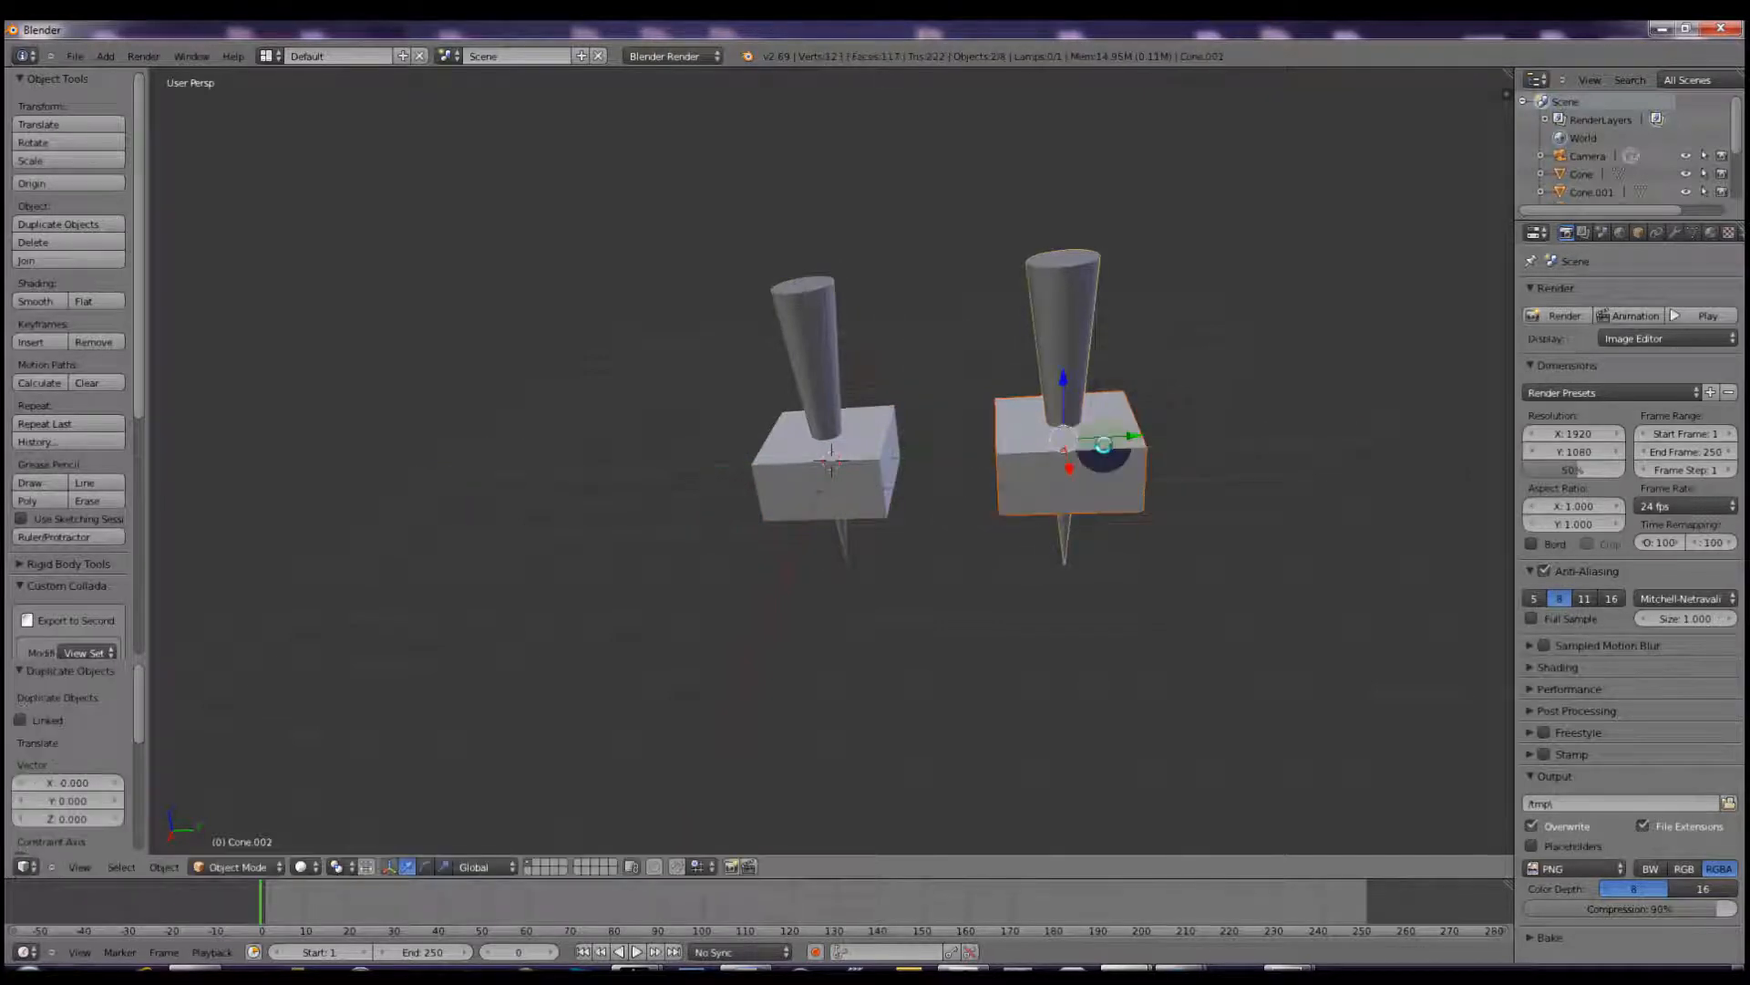
{"action": "left_click_drag", "start_coordinate": [1131, 441], "coordinate": [1338, 387]}
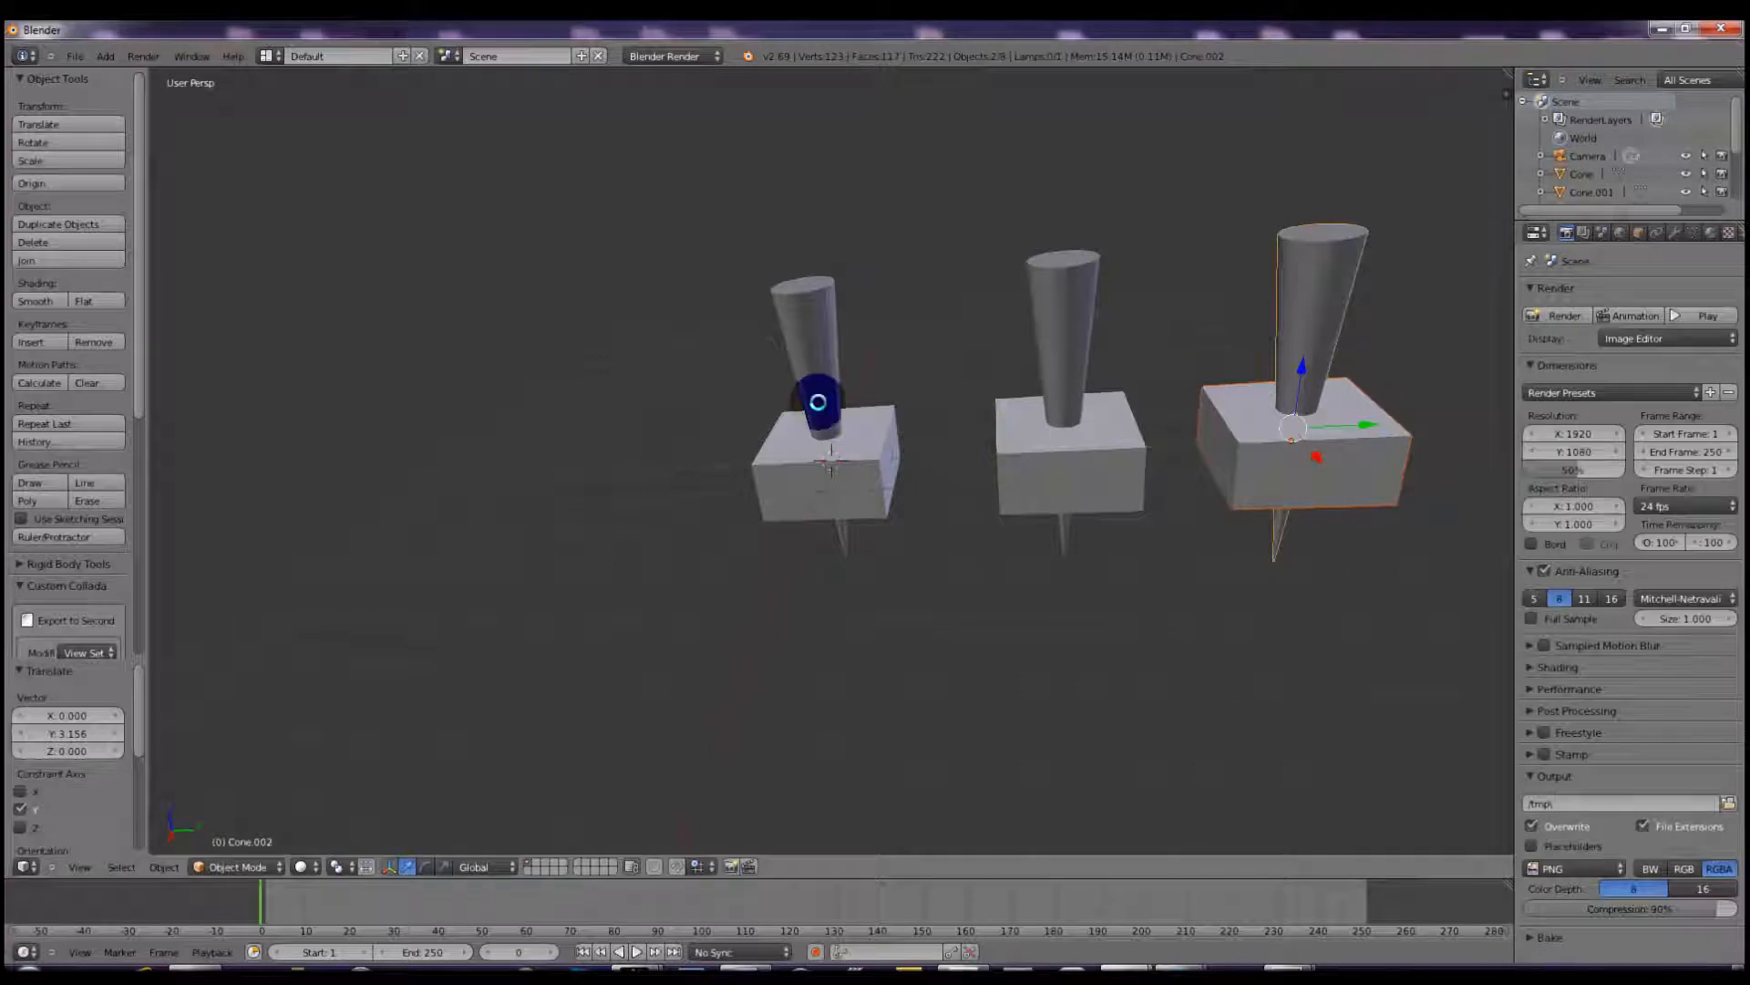
Add a Boolean modifier to the original cube at the world origin.
{"action": "right_click", "coordinate": [871, 459]}
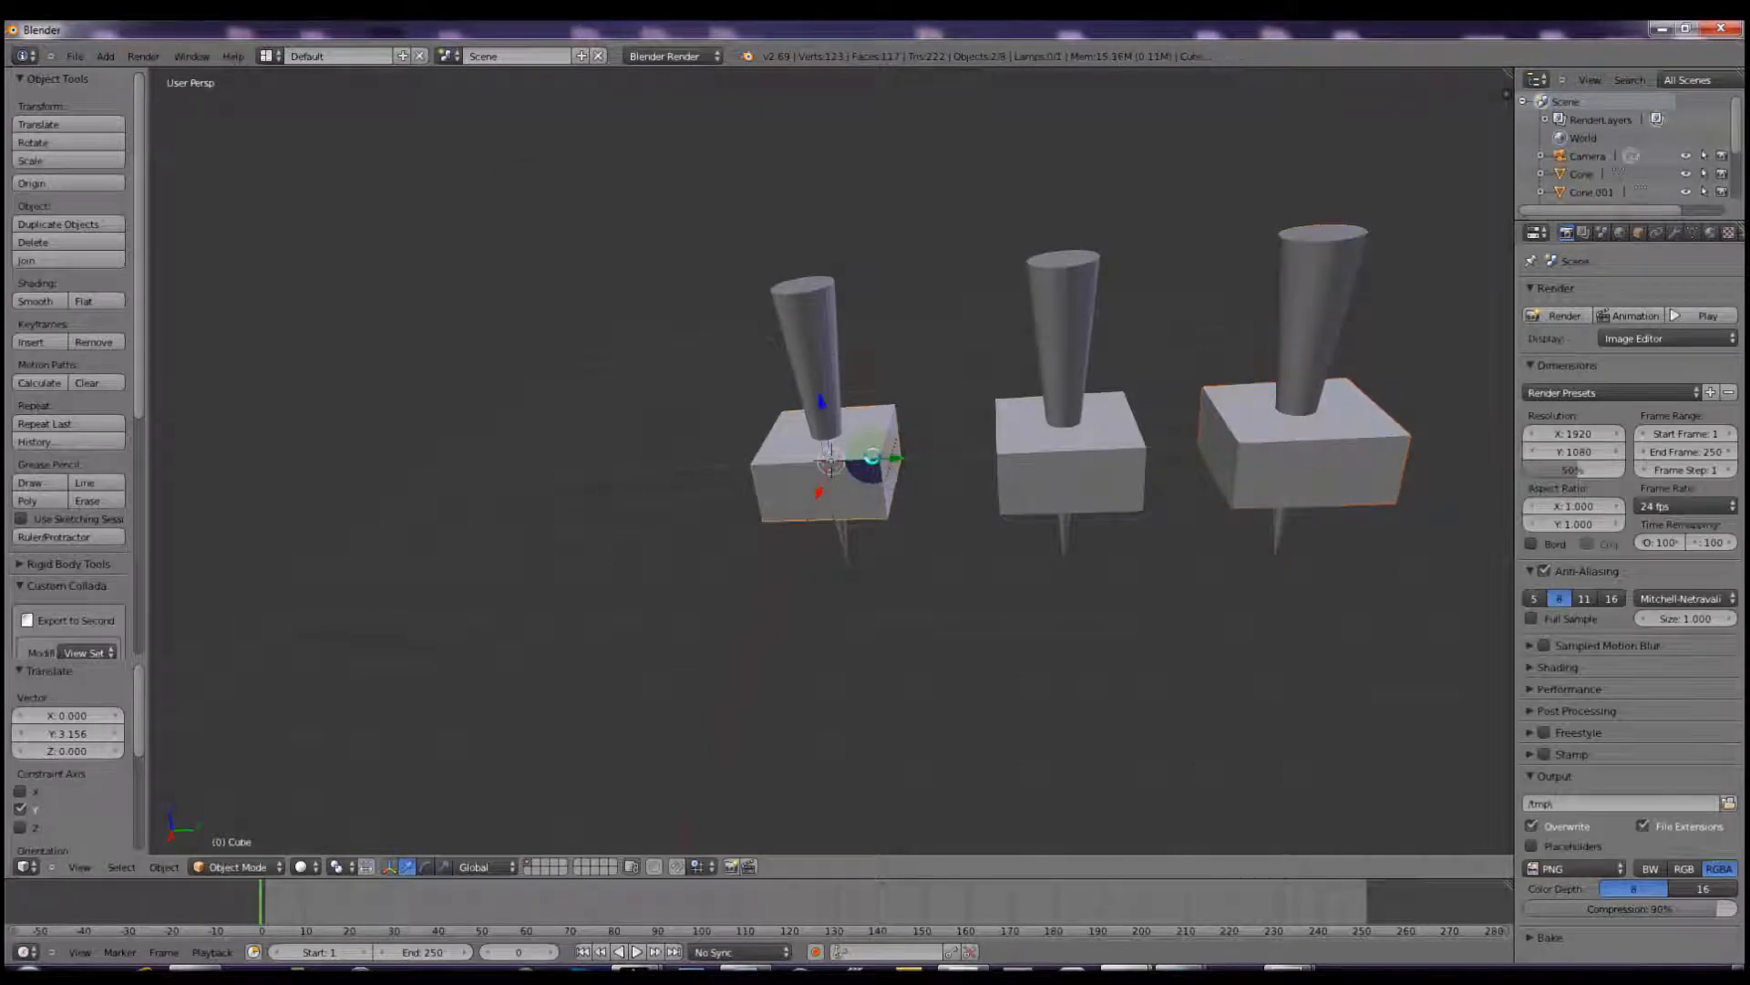
{"action": "right_click", "coordinate": [870, 455]}
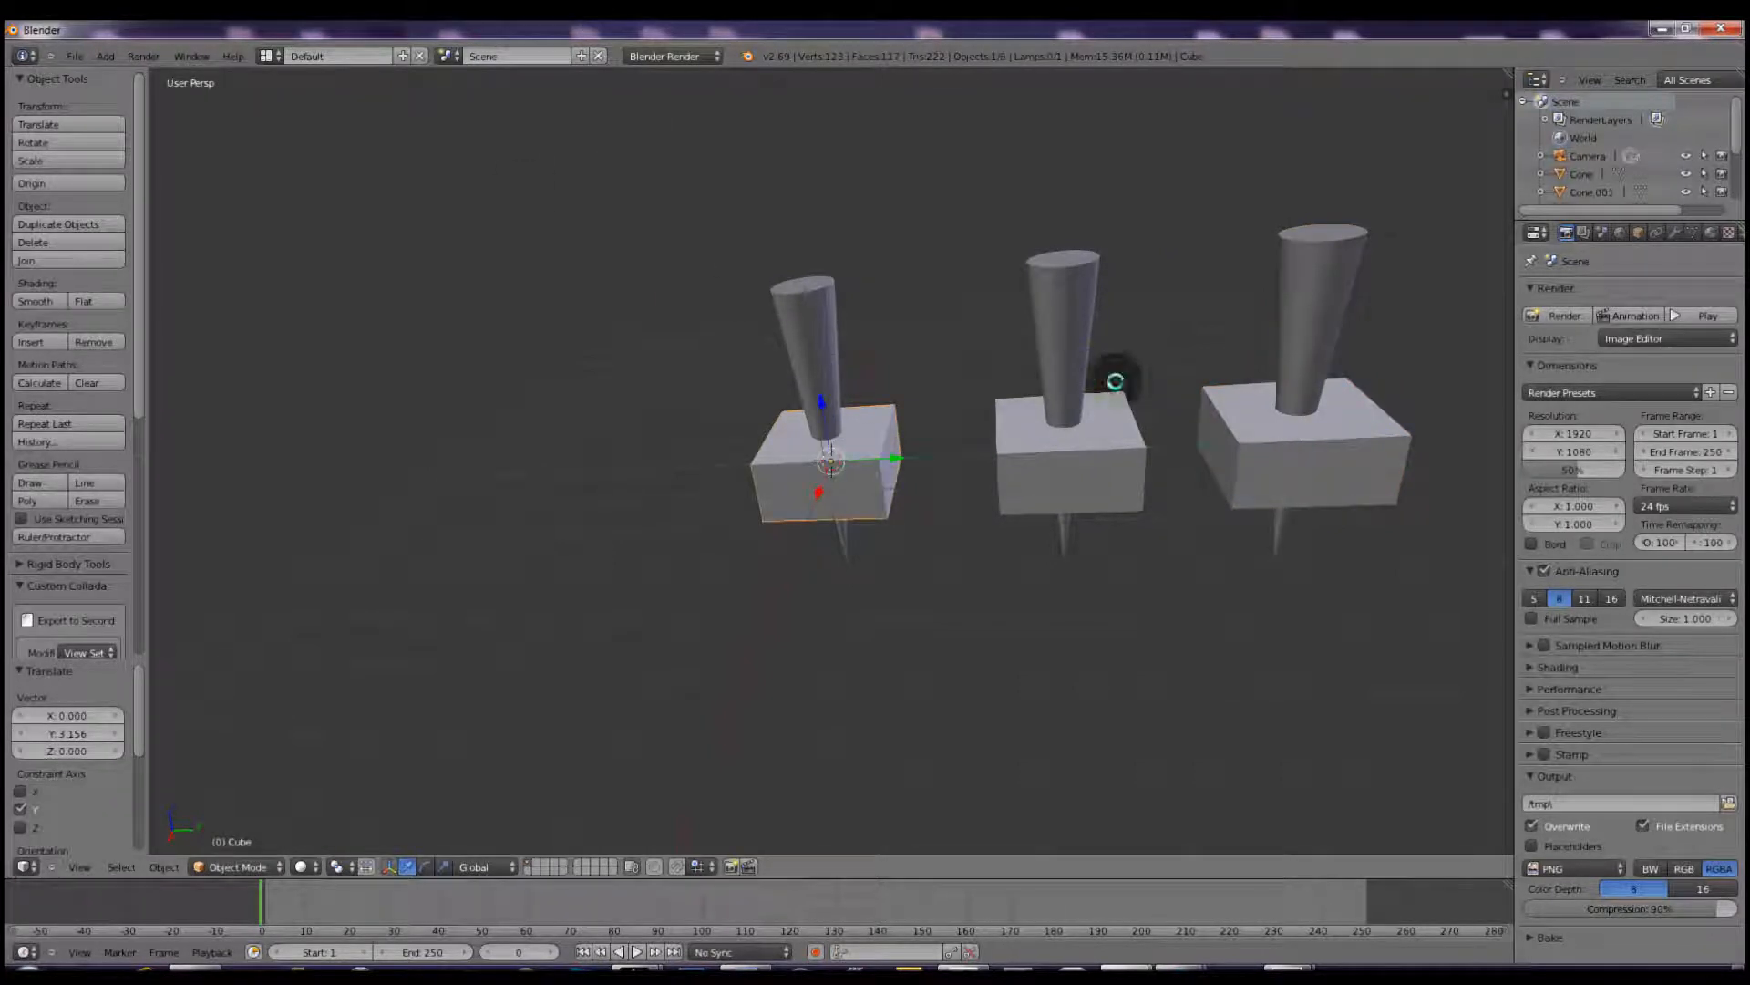
{"action": "left_click", "coordinate": [1678, 232]}
{"action": "left_click", "coordinate": [1559, 293]}
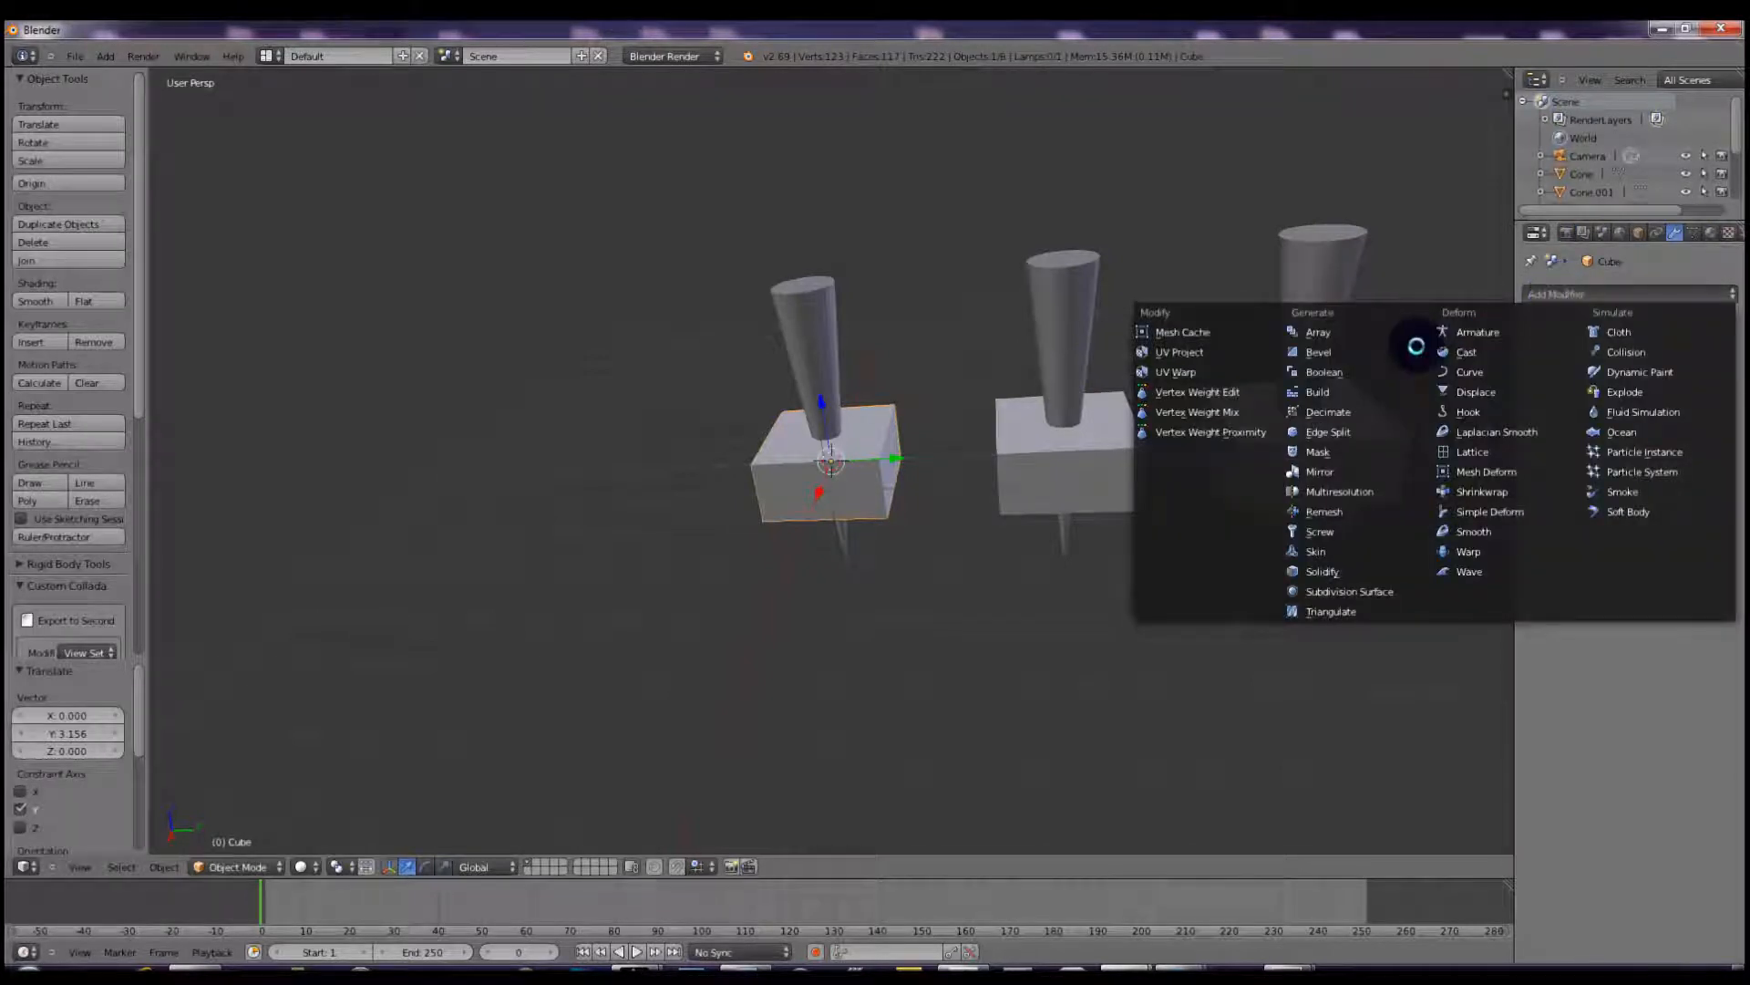
{"action": "left_click", "coordinate": [1331, 371]}
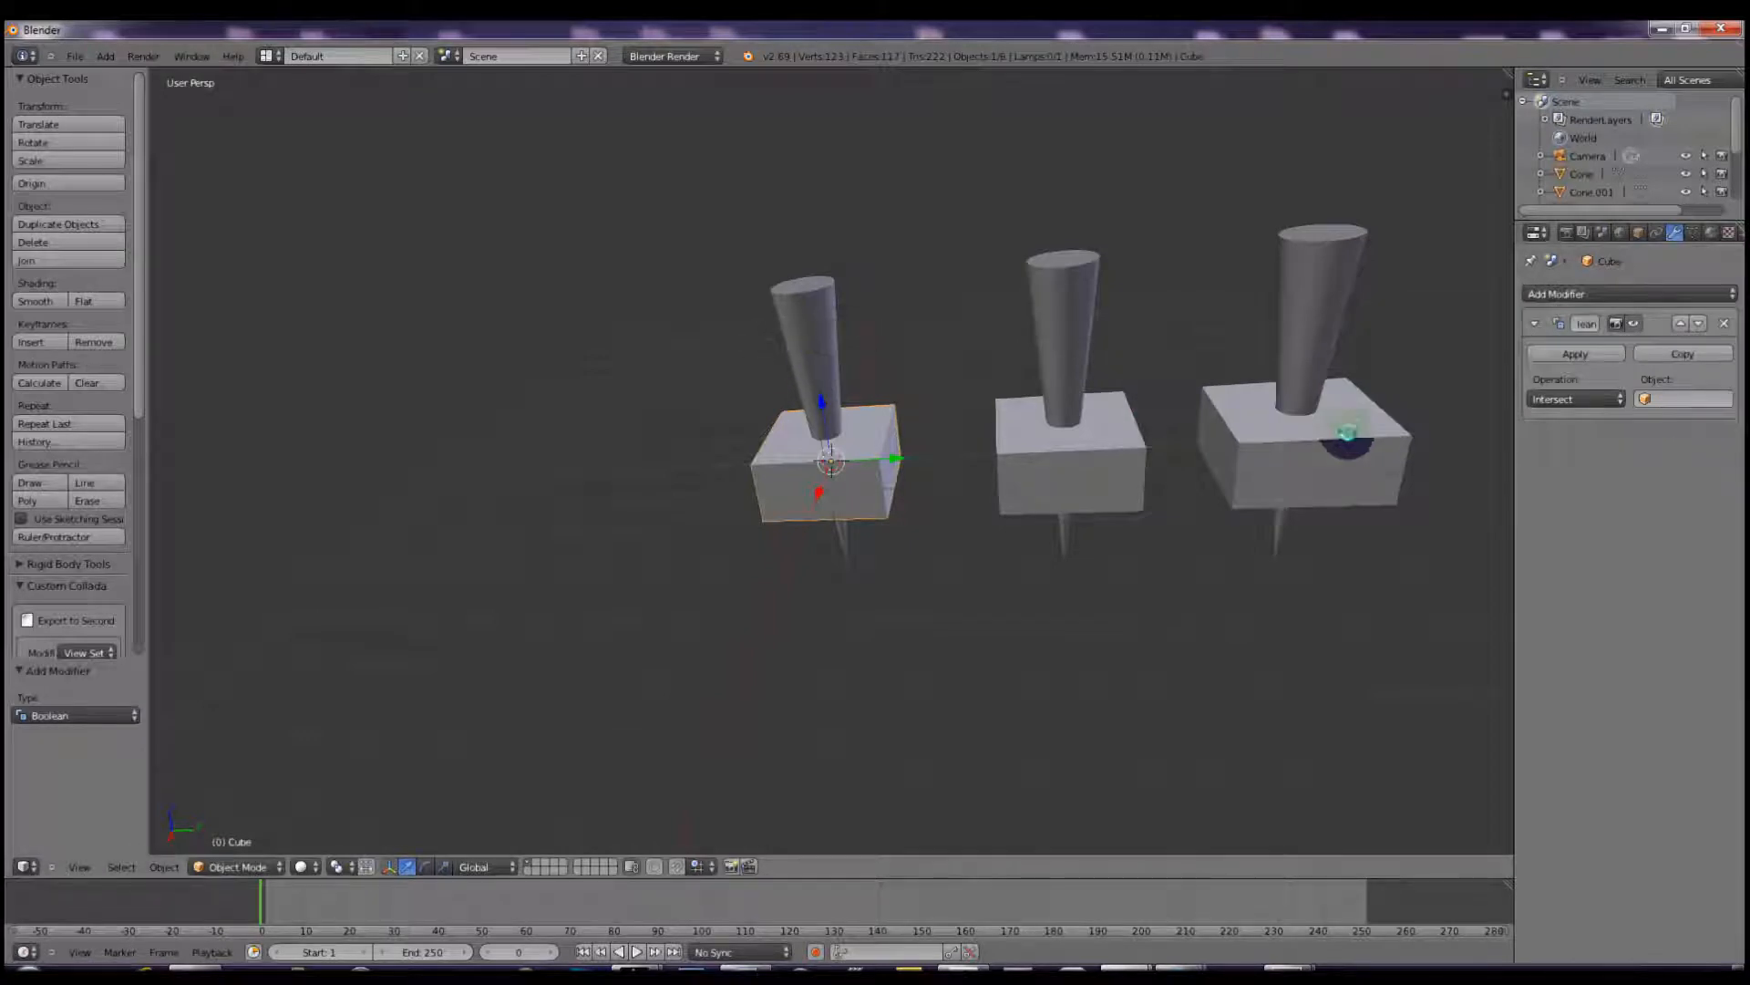
Show the 3D view's properties sidebar and check the object name of each of the three cones.
{"action": "key", "text": "n"}
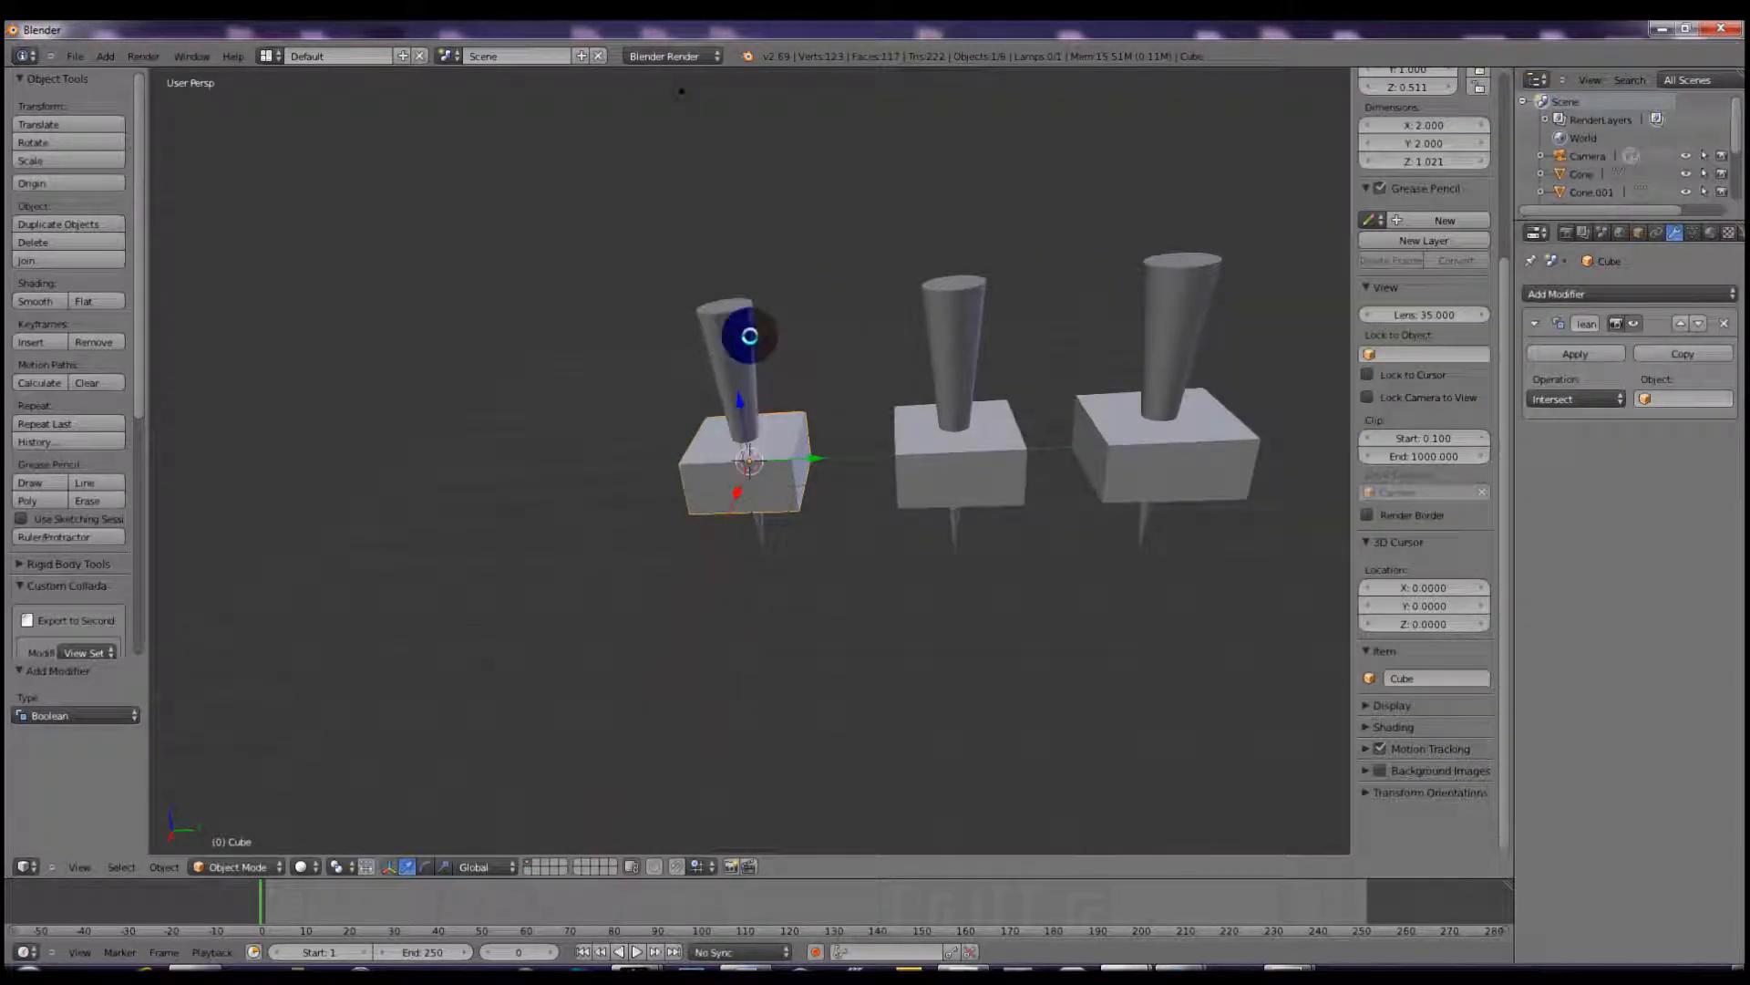
{"action": "right_click", "coordinate": [749, 335]}
{"action": "right_click", "coordinate": [950, 340]}
{"action": "right_click", "coordinate": [1152, 310]}
{"action": "right_click", "coordinate": [742, 324]}
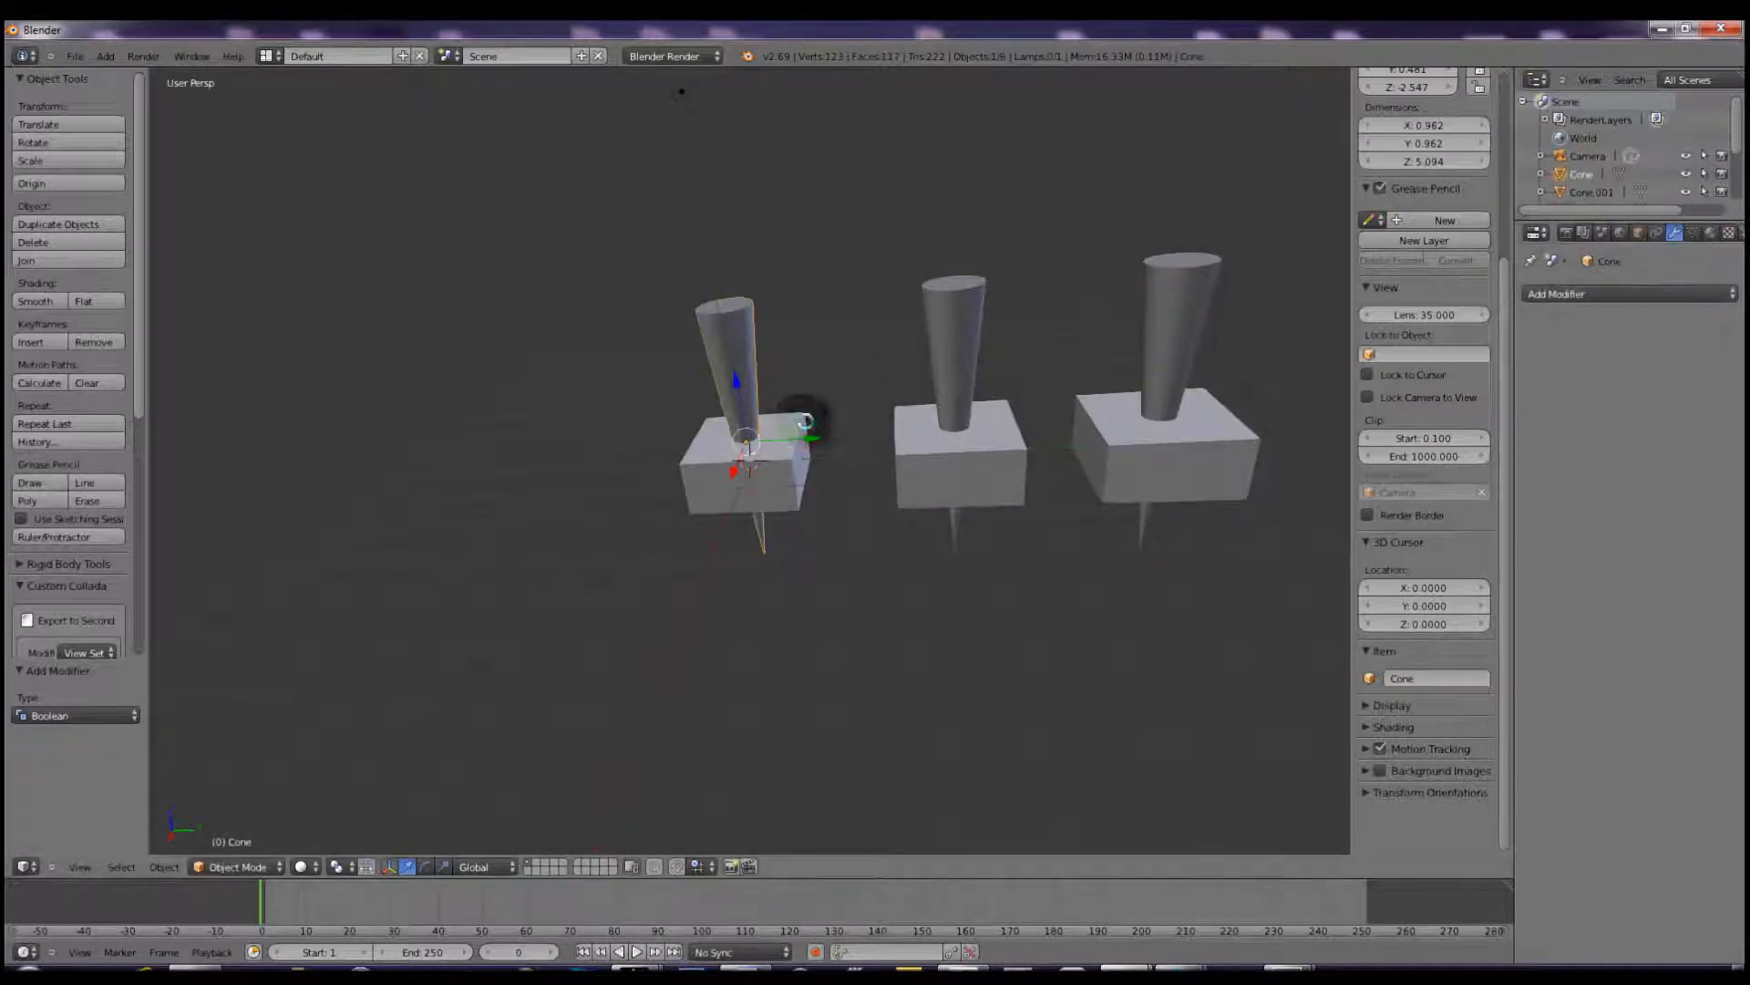
Set the original cube's Boolean modifier to Difference with Cone as its object.
{"action": "right_click", "coordinate": [784, 451]}
{"action": "left_click", "coordinate": [1661, 398]}
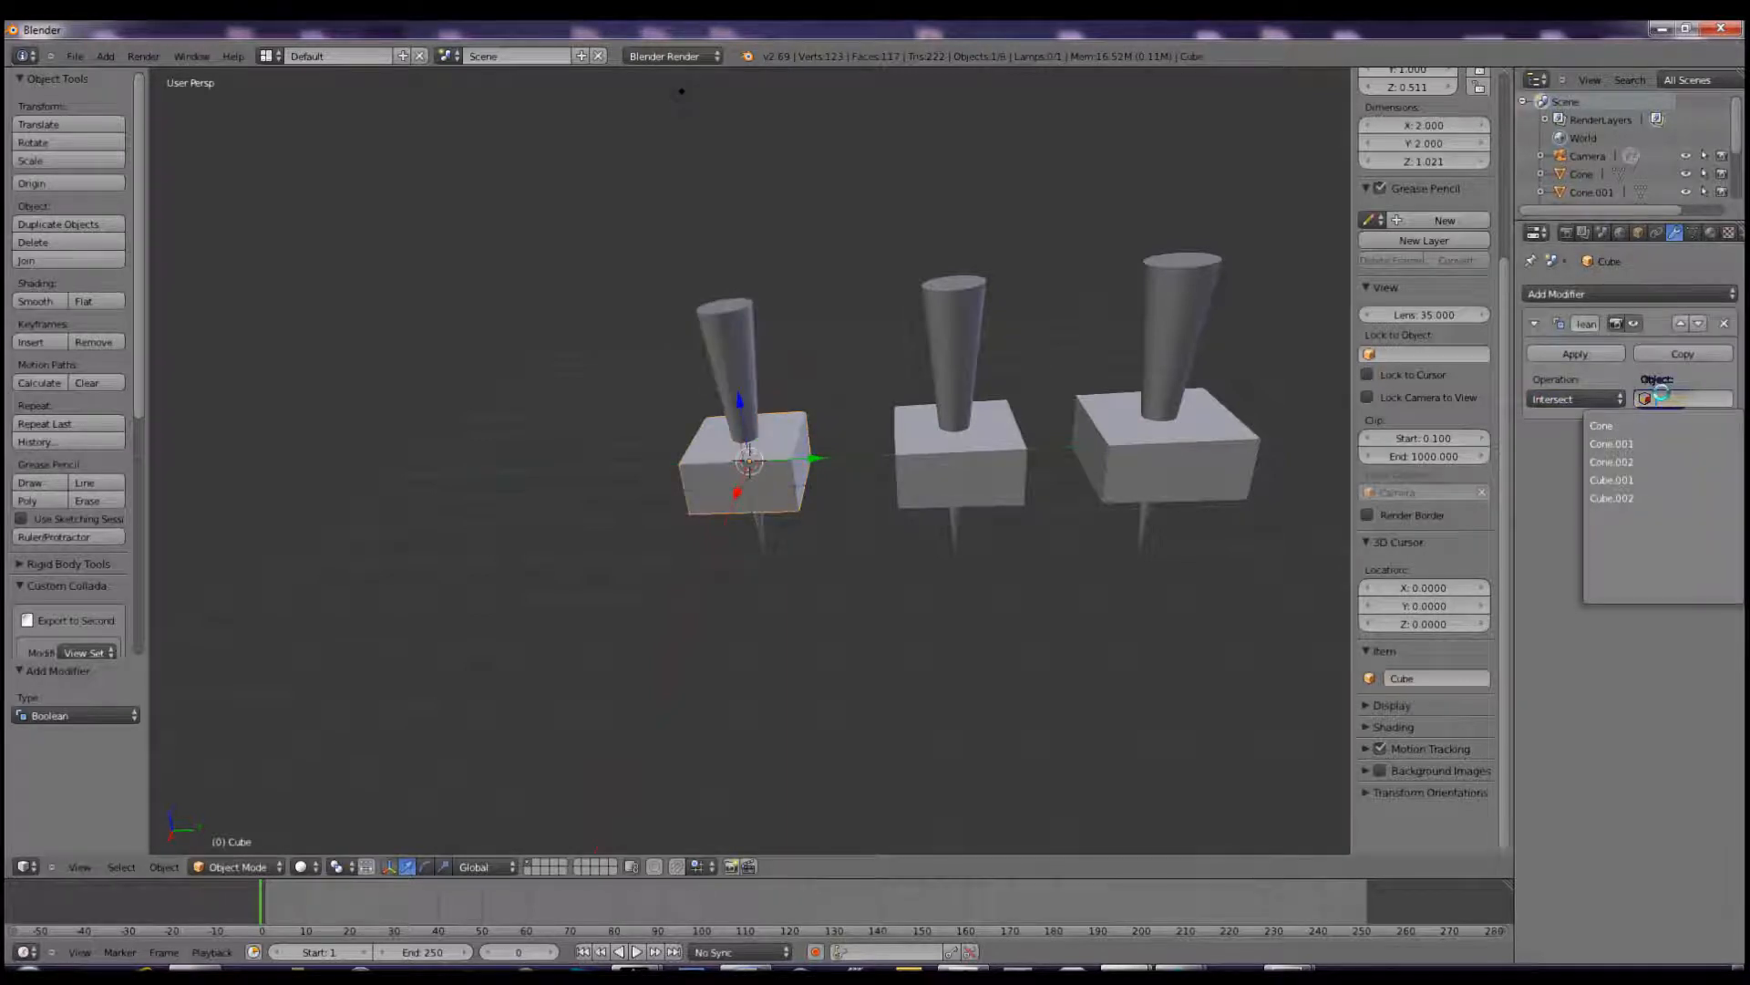
{"action": "left_click", "coordinate": [1550, 398]}
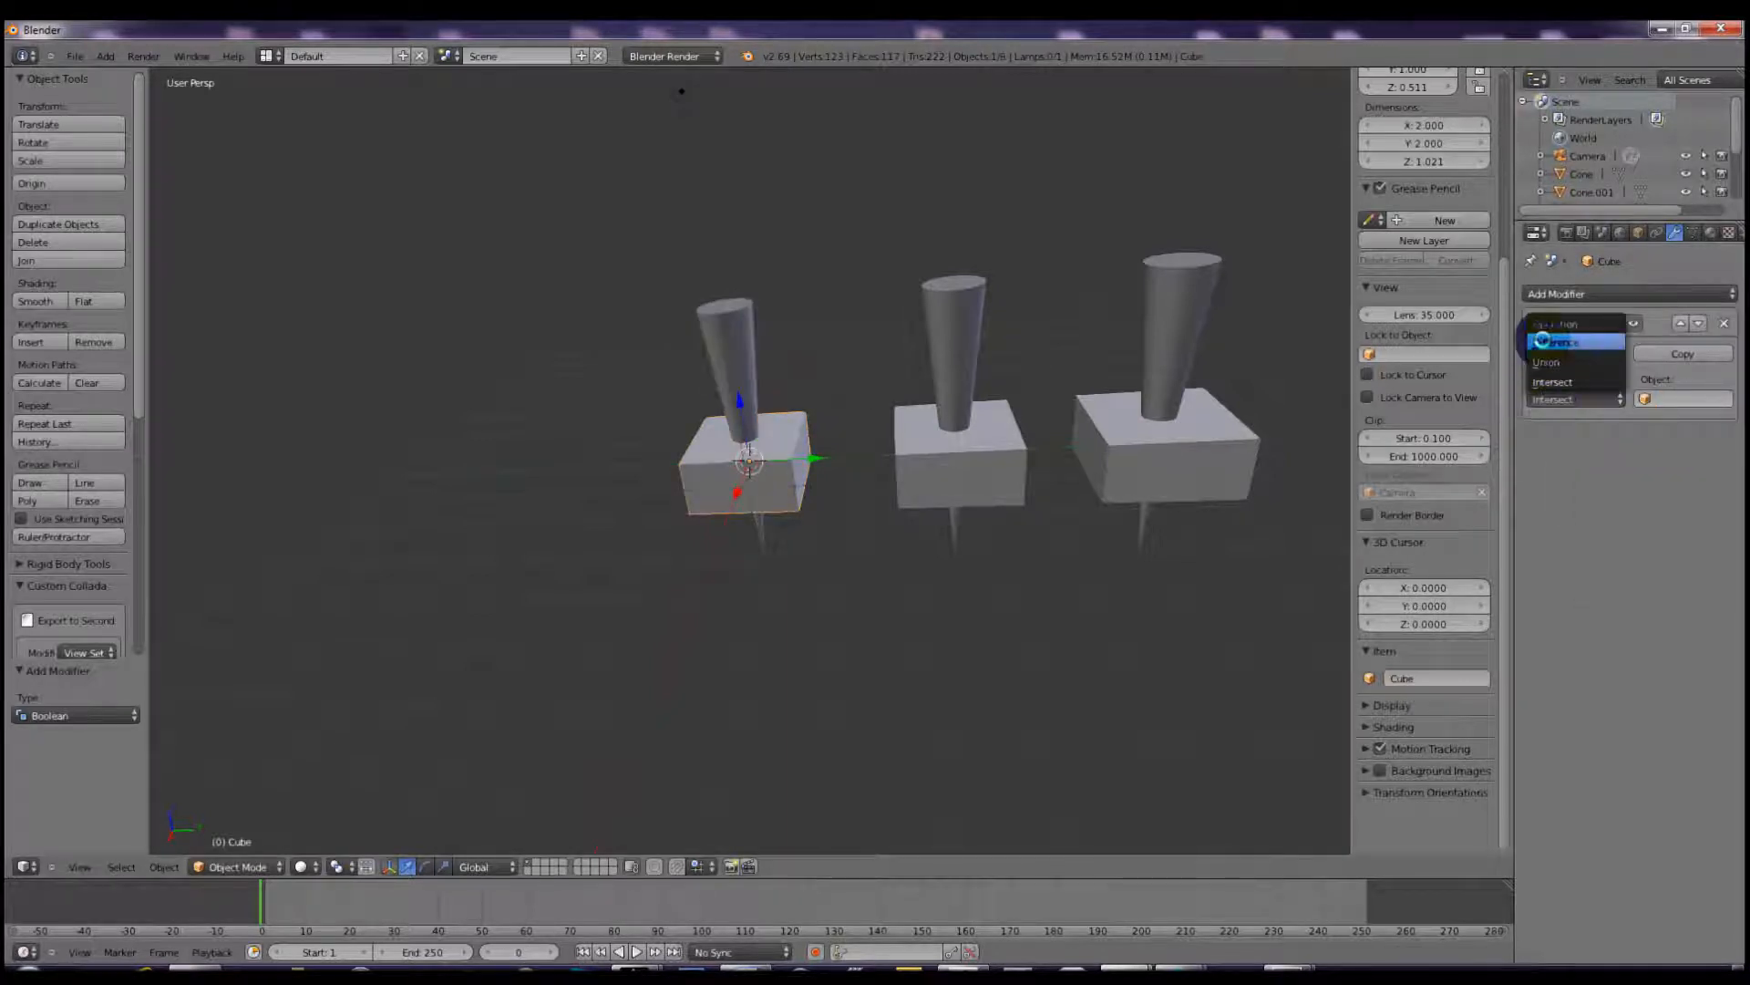
{"action": "left_click", "coordinate": [1542, 341]}
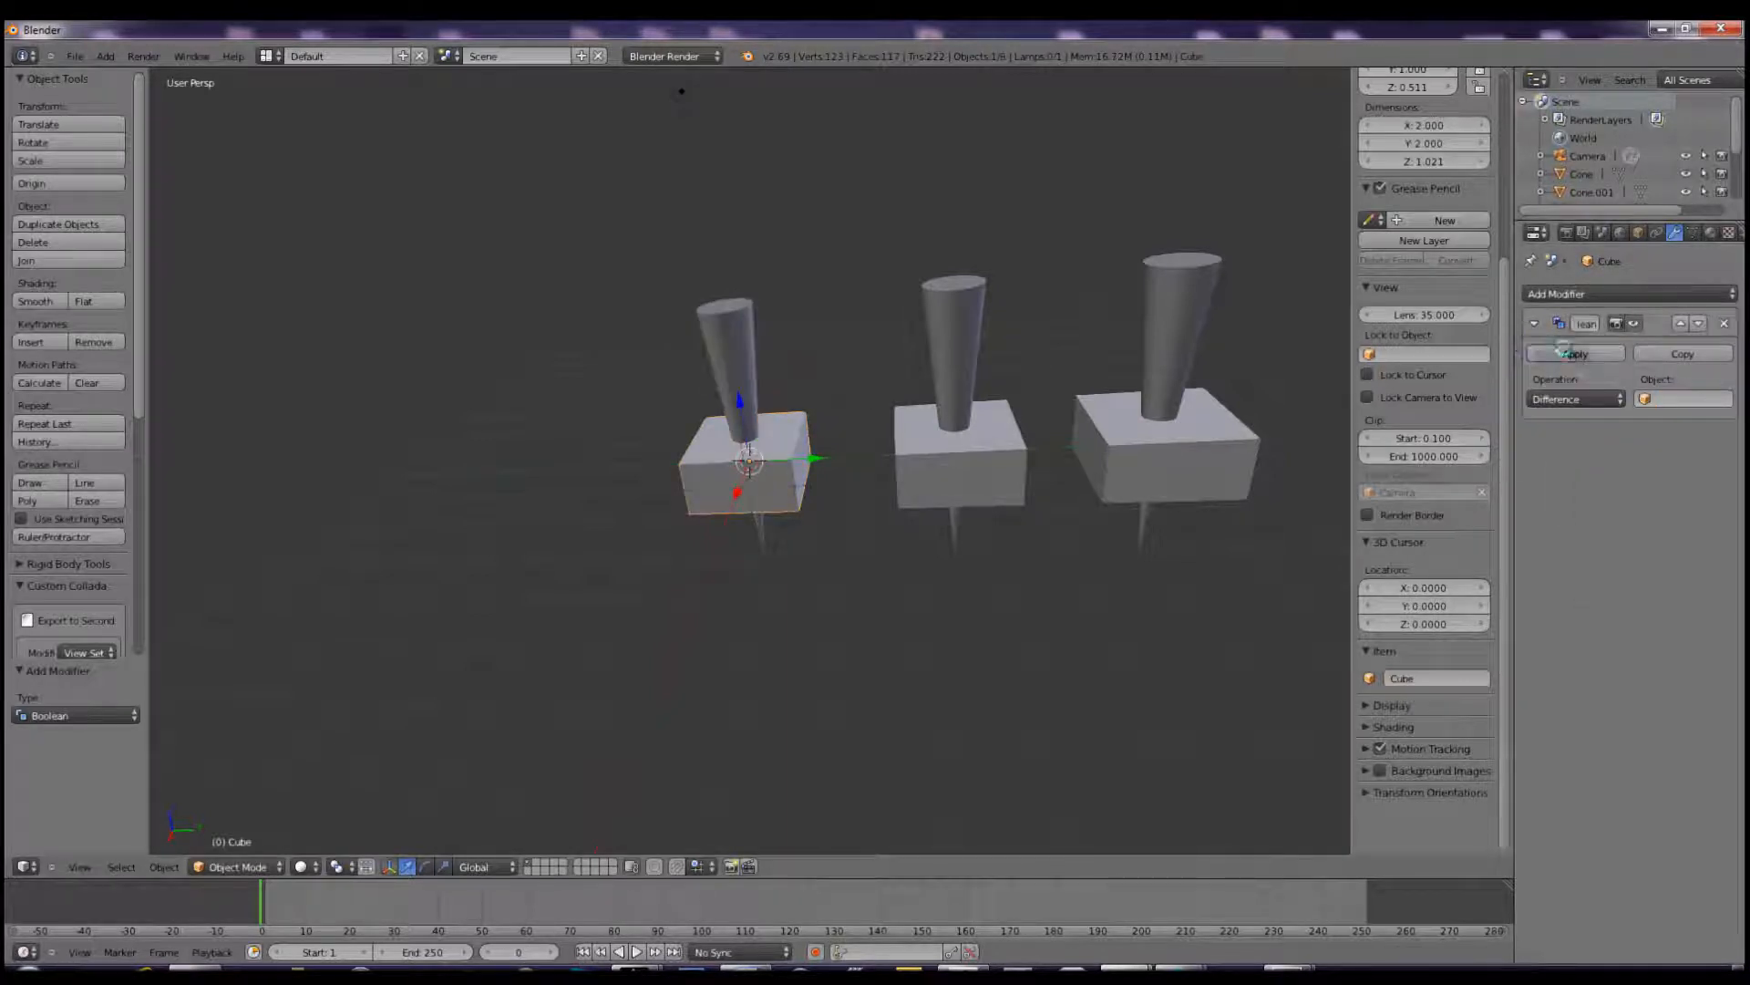
{"action": "left_click", "coordinate": [1679, 401]}
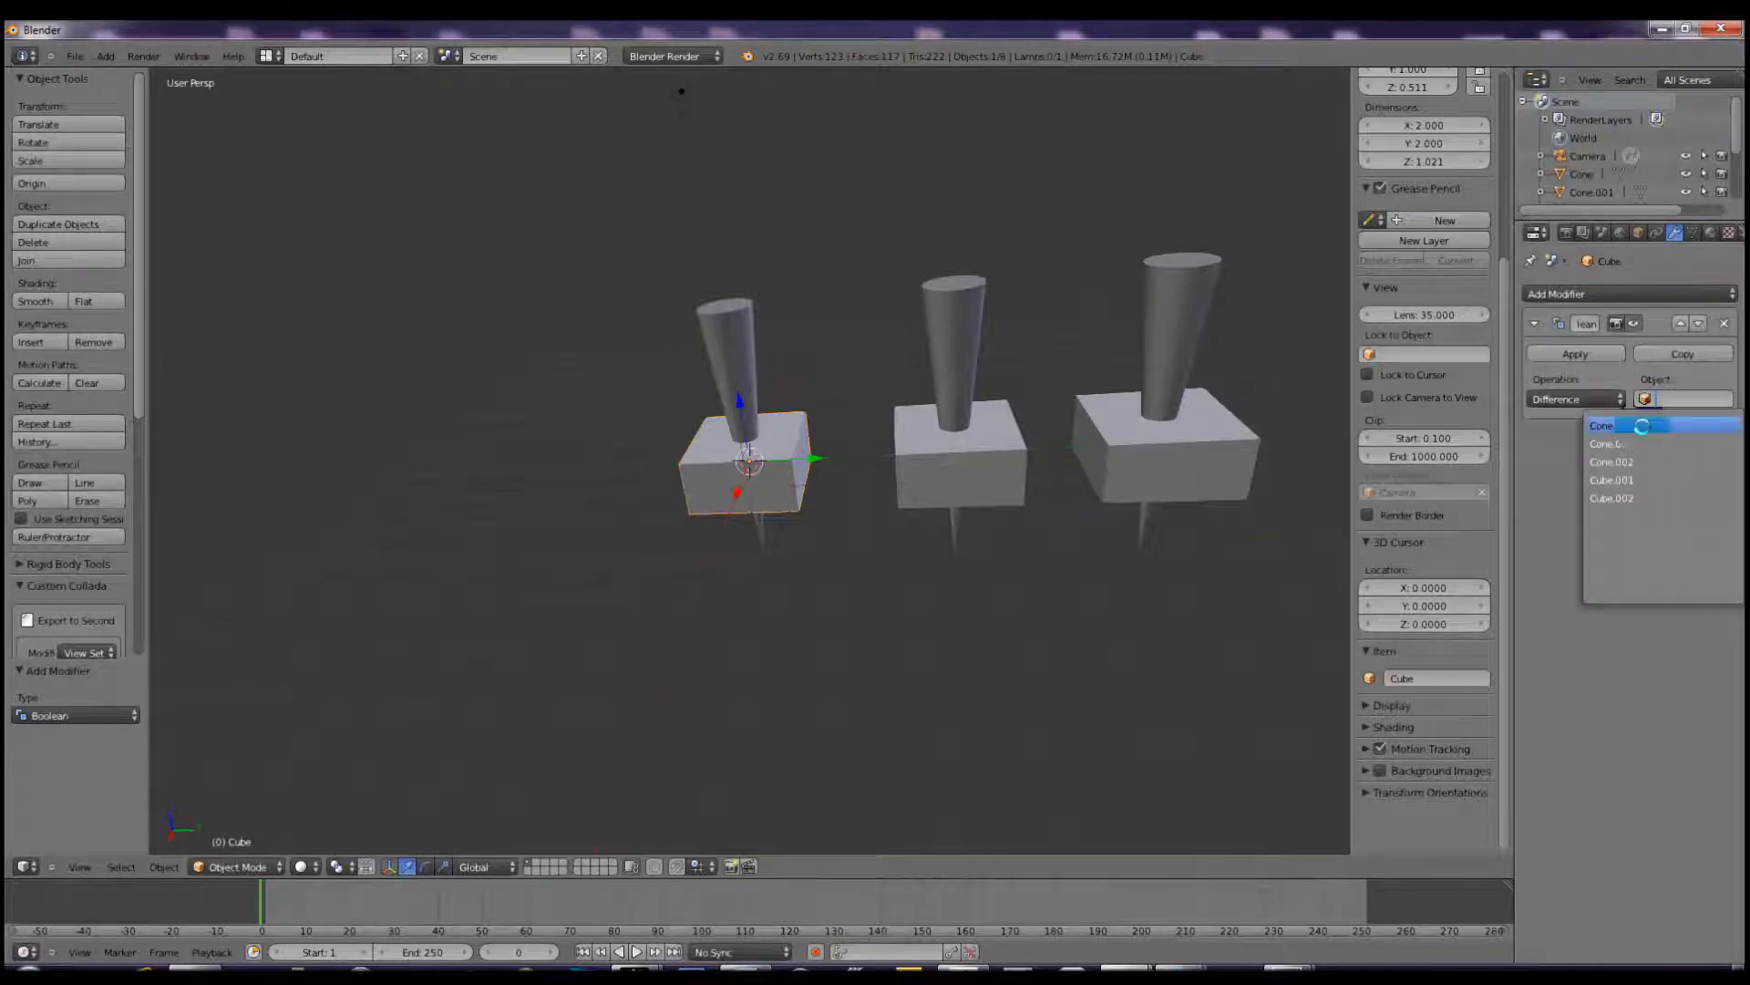
{"action": "left_click", "coordinate": [1641, 425]}
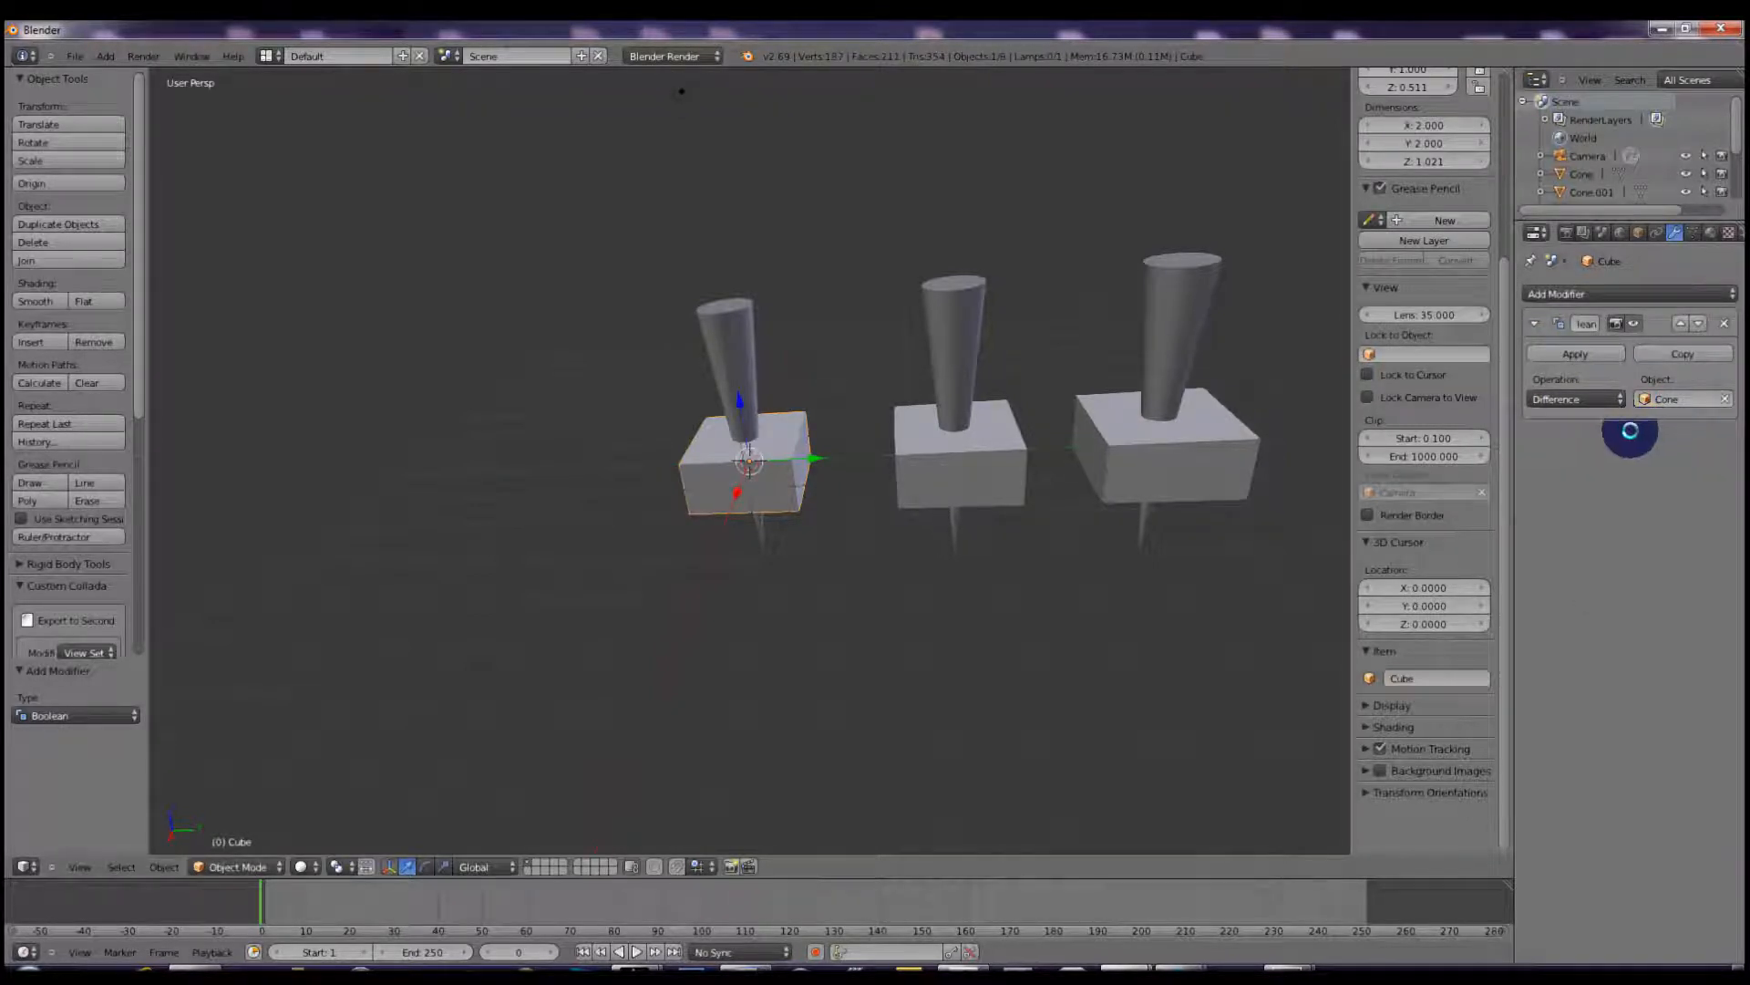
Turn on Wire display for the original cube in its object settings.
{"action": "left_click", "coordinate": [1639, 233]}
{"action": "left_click", "coordinate": [1549, 726]}
{"action": "scroll", "coordinate": [733, 574], "scroll_direction": "up", "scroll_amount": 3}
{"action": "scroll", "coordinate": [719, 540], "scroll_direction": "down", "scroll_amount": 3}
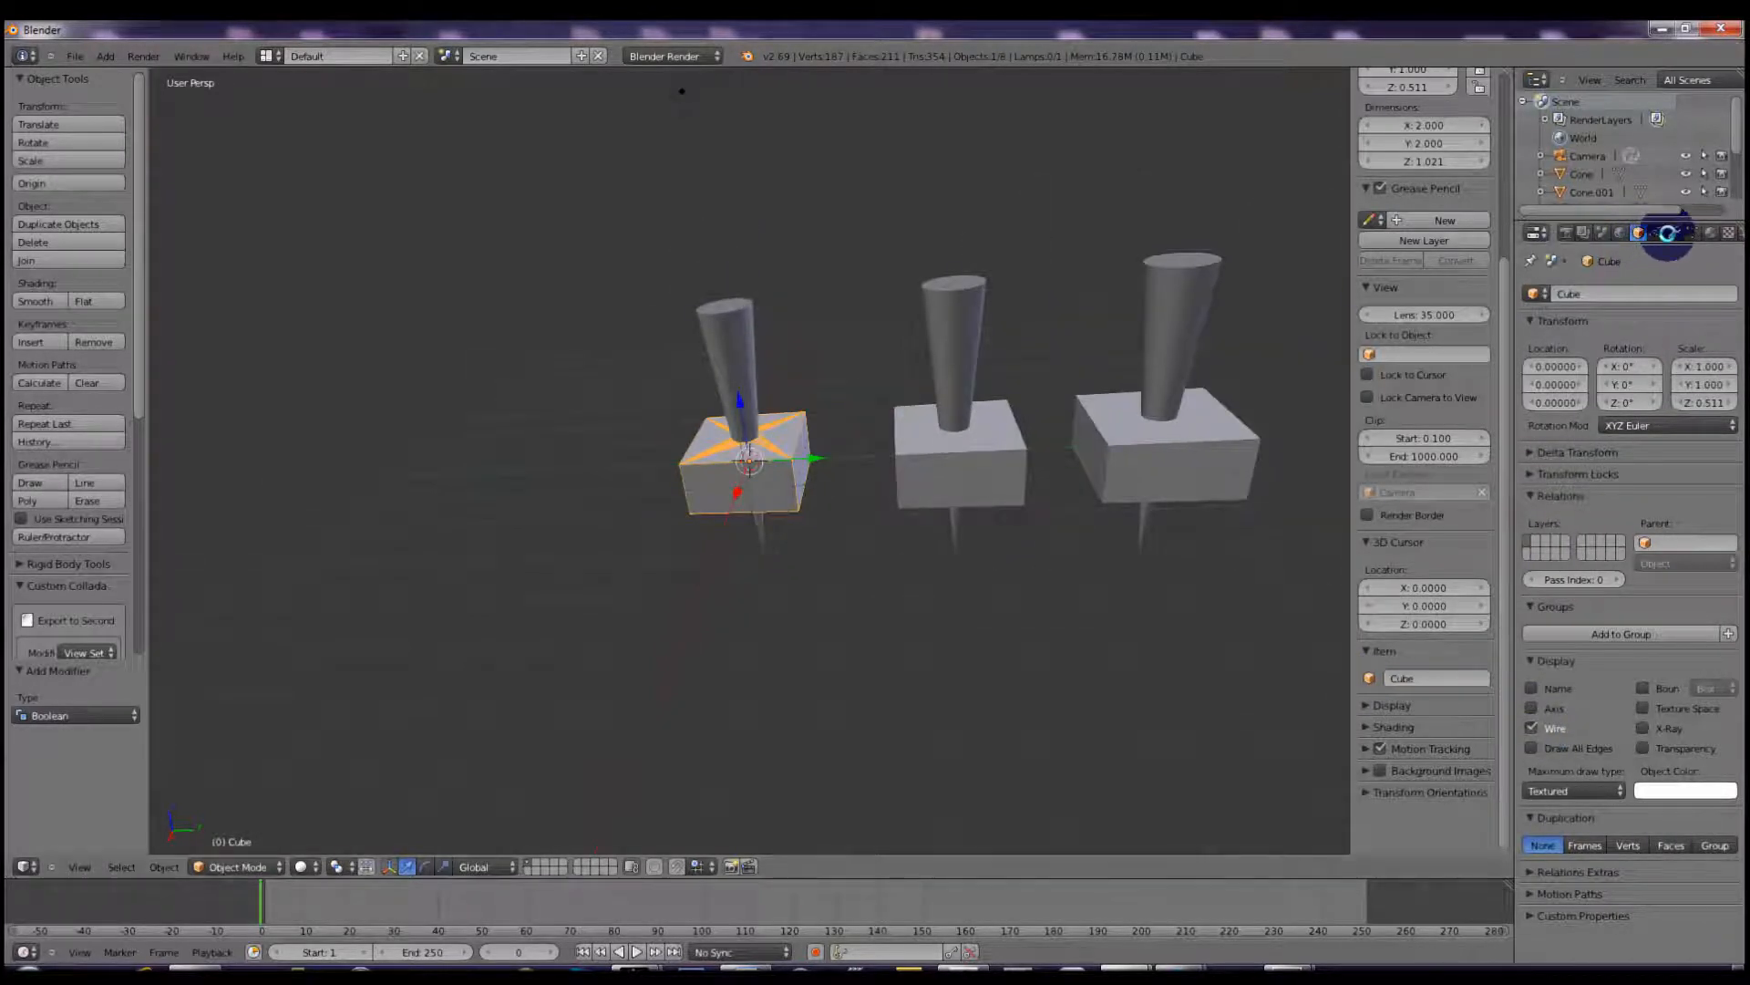
Apply the Difference Boolean modifier on the original cube.
{"action": "left_click", "coordinate": [1673, 232]}
{"action": "scroll", "coordinate": [746, 410], "scroll_direction": "up", "scroll_amount": 3}
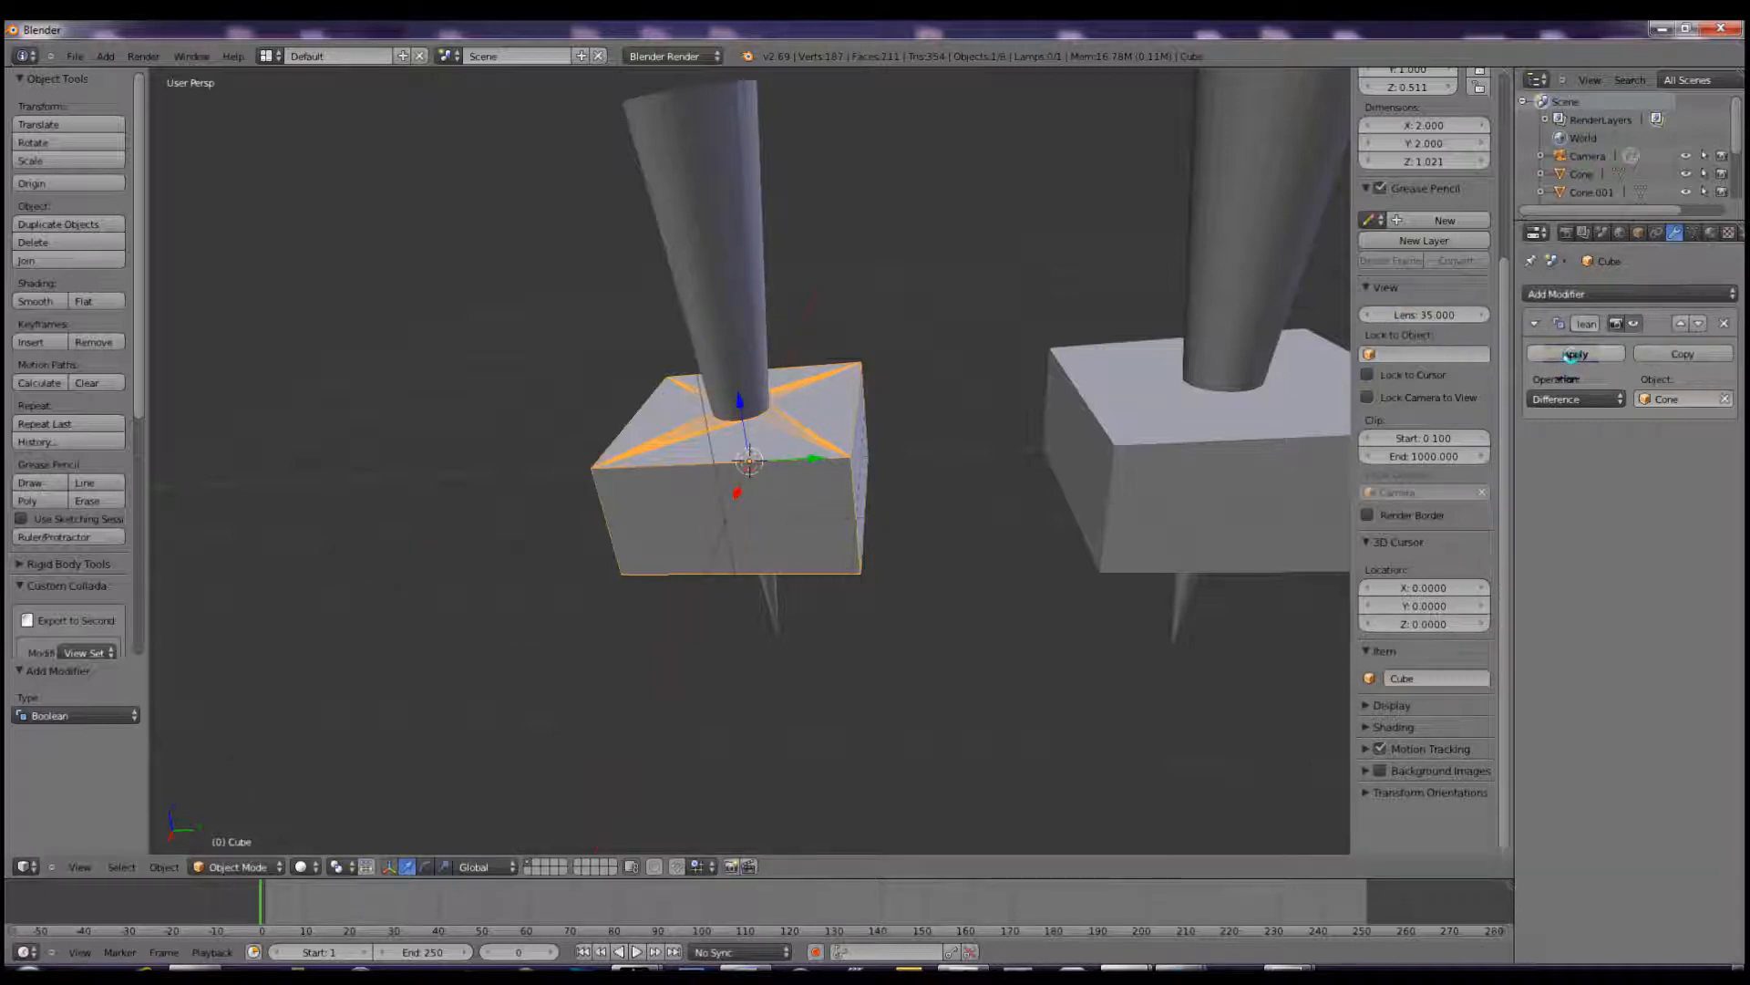
{"action": "left_click", "coordinate": [1571, 354]}
Move the original cone up about 0.51 units along the Z axis.
{"action": "right_click", "coordinate": [709, 258]}
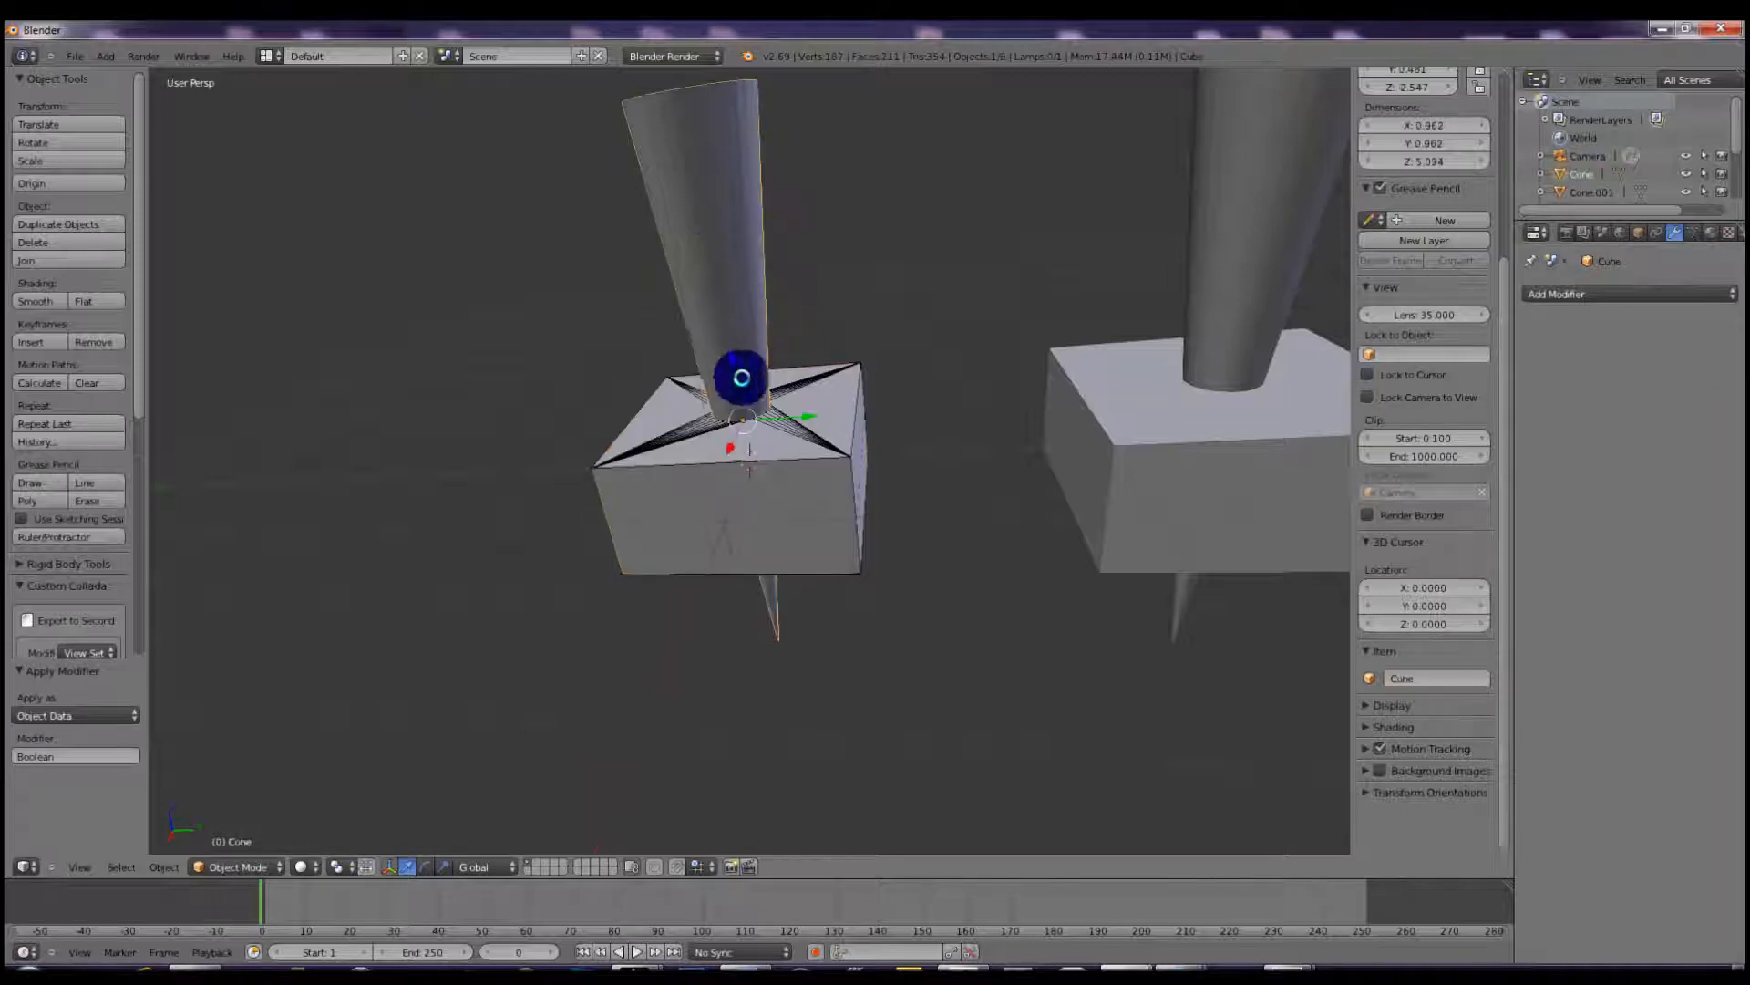
{"action": "key", "text": "g"}
{"action": "key", "text": "z"}
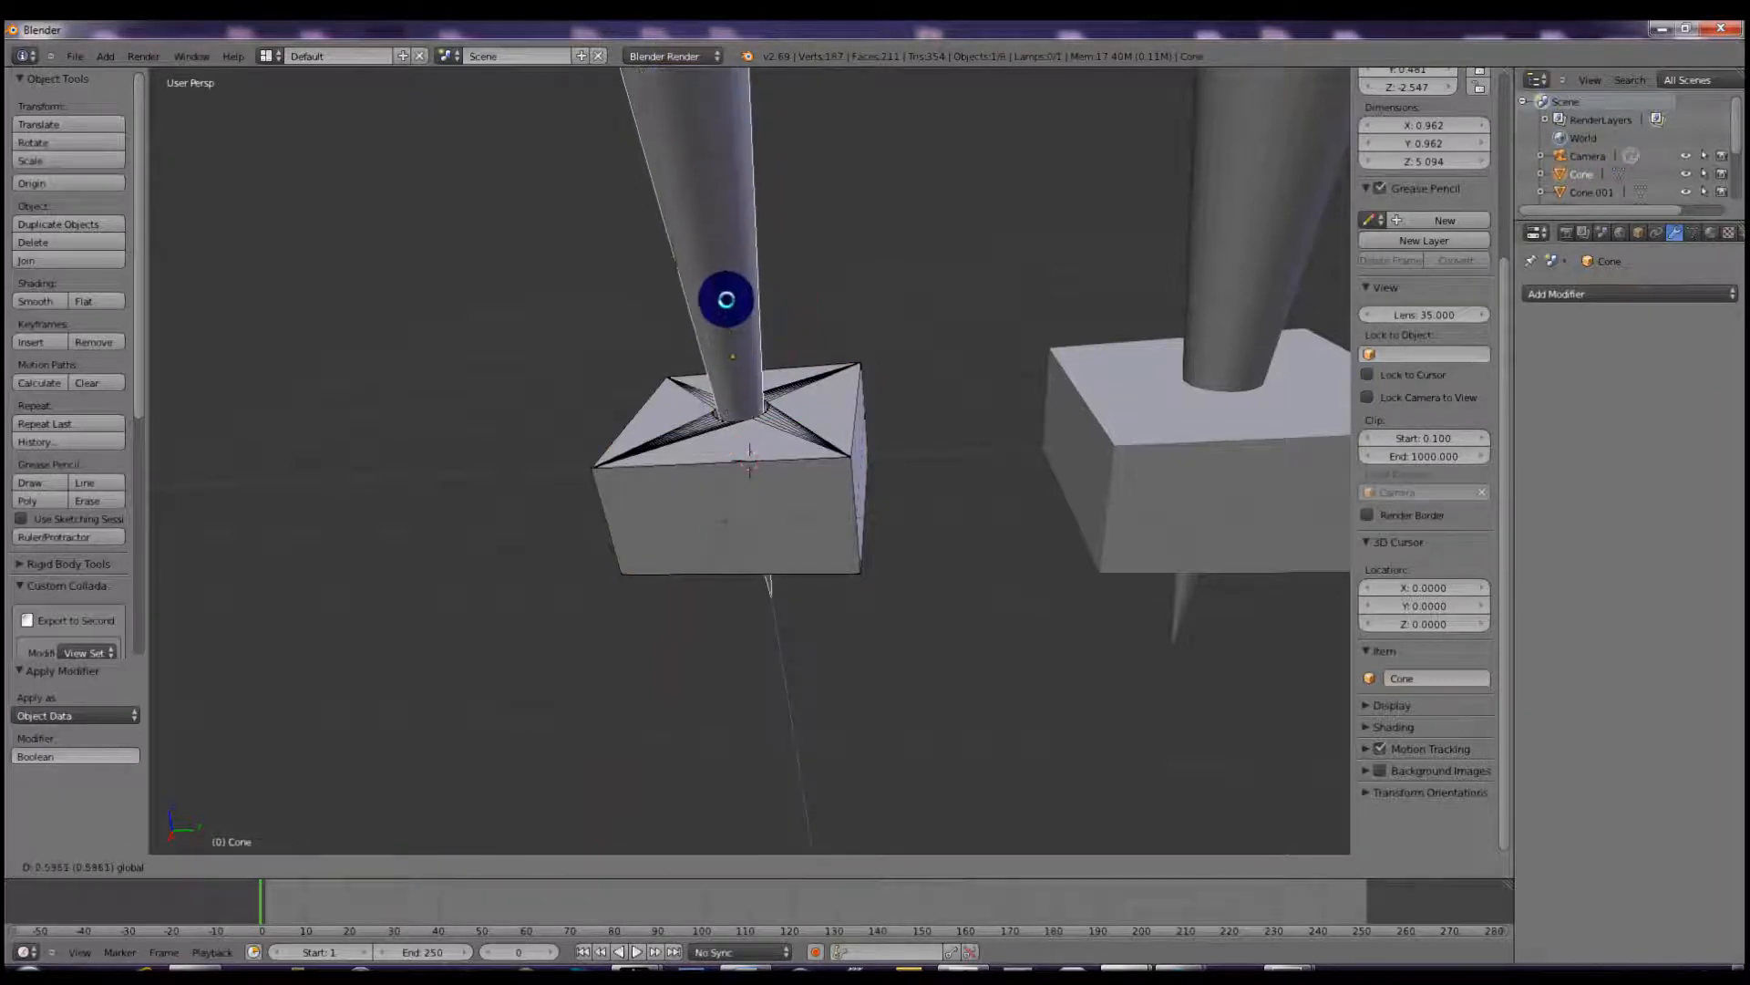
{"action": "left_click", "coordinate": [727, 304]}
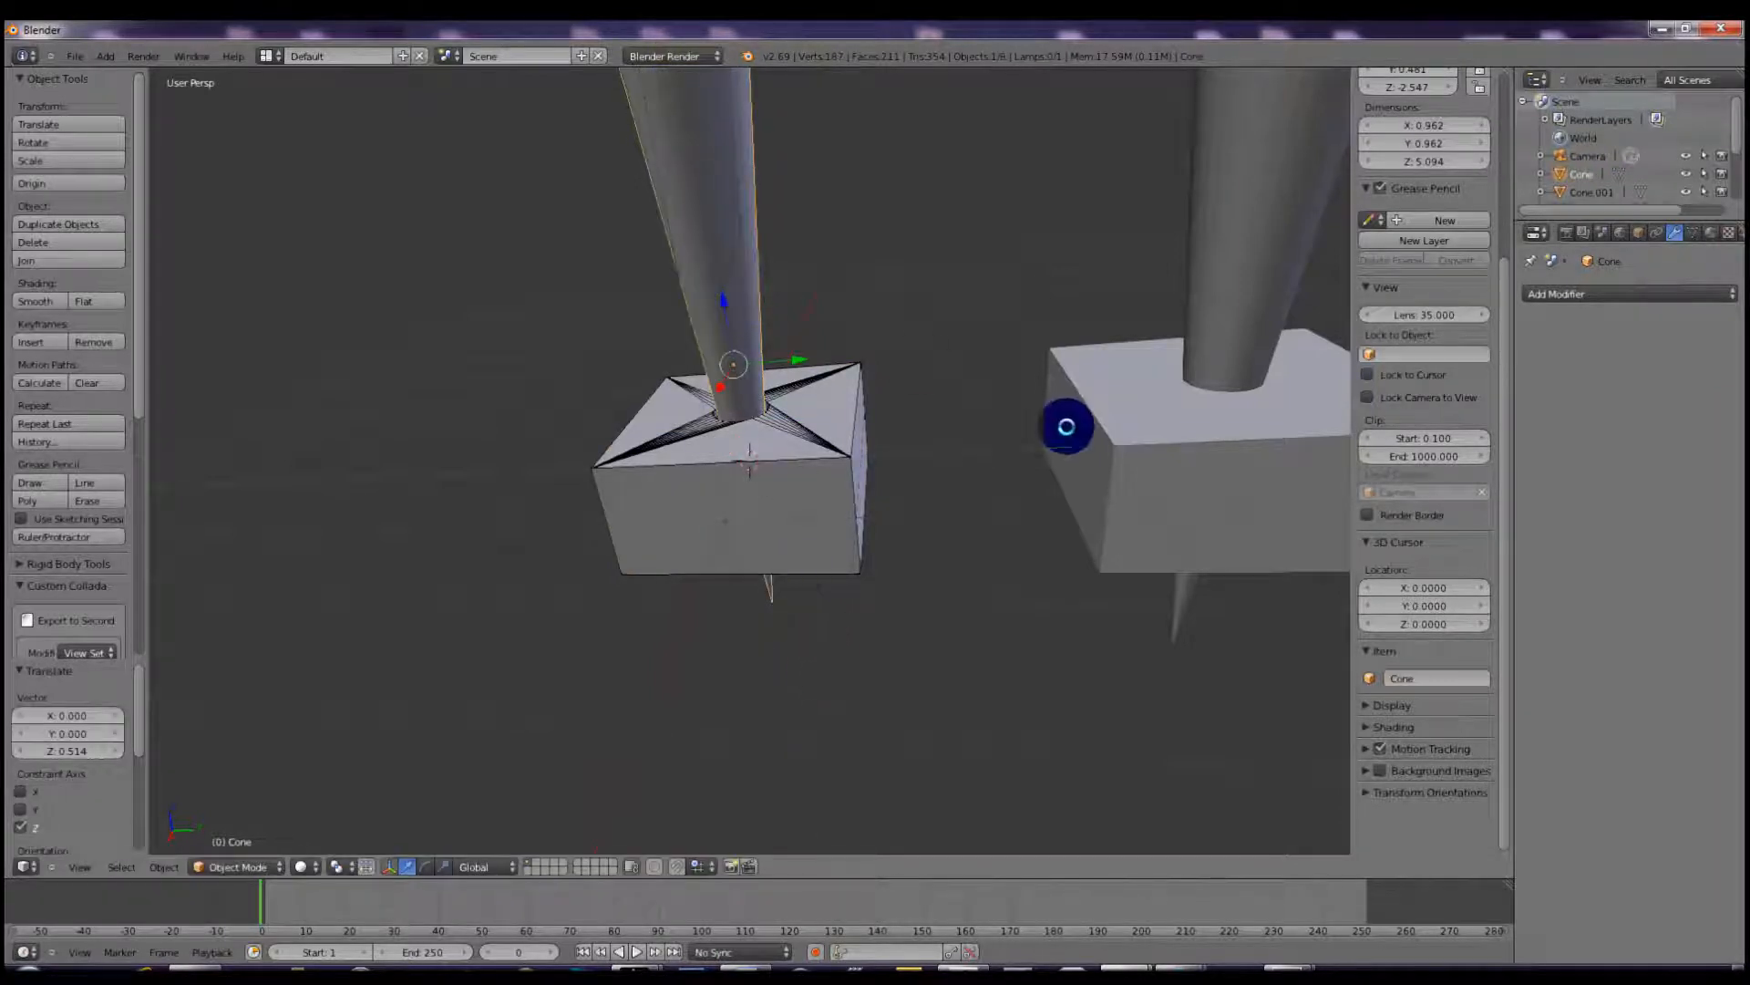
Add a Boolean modifier to the middle cube and set its operation to Union.
{"action": "right_click", "coordinate": [1161, 438]}
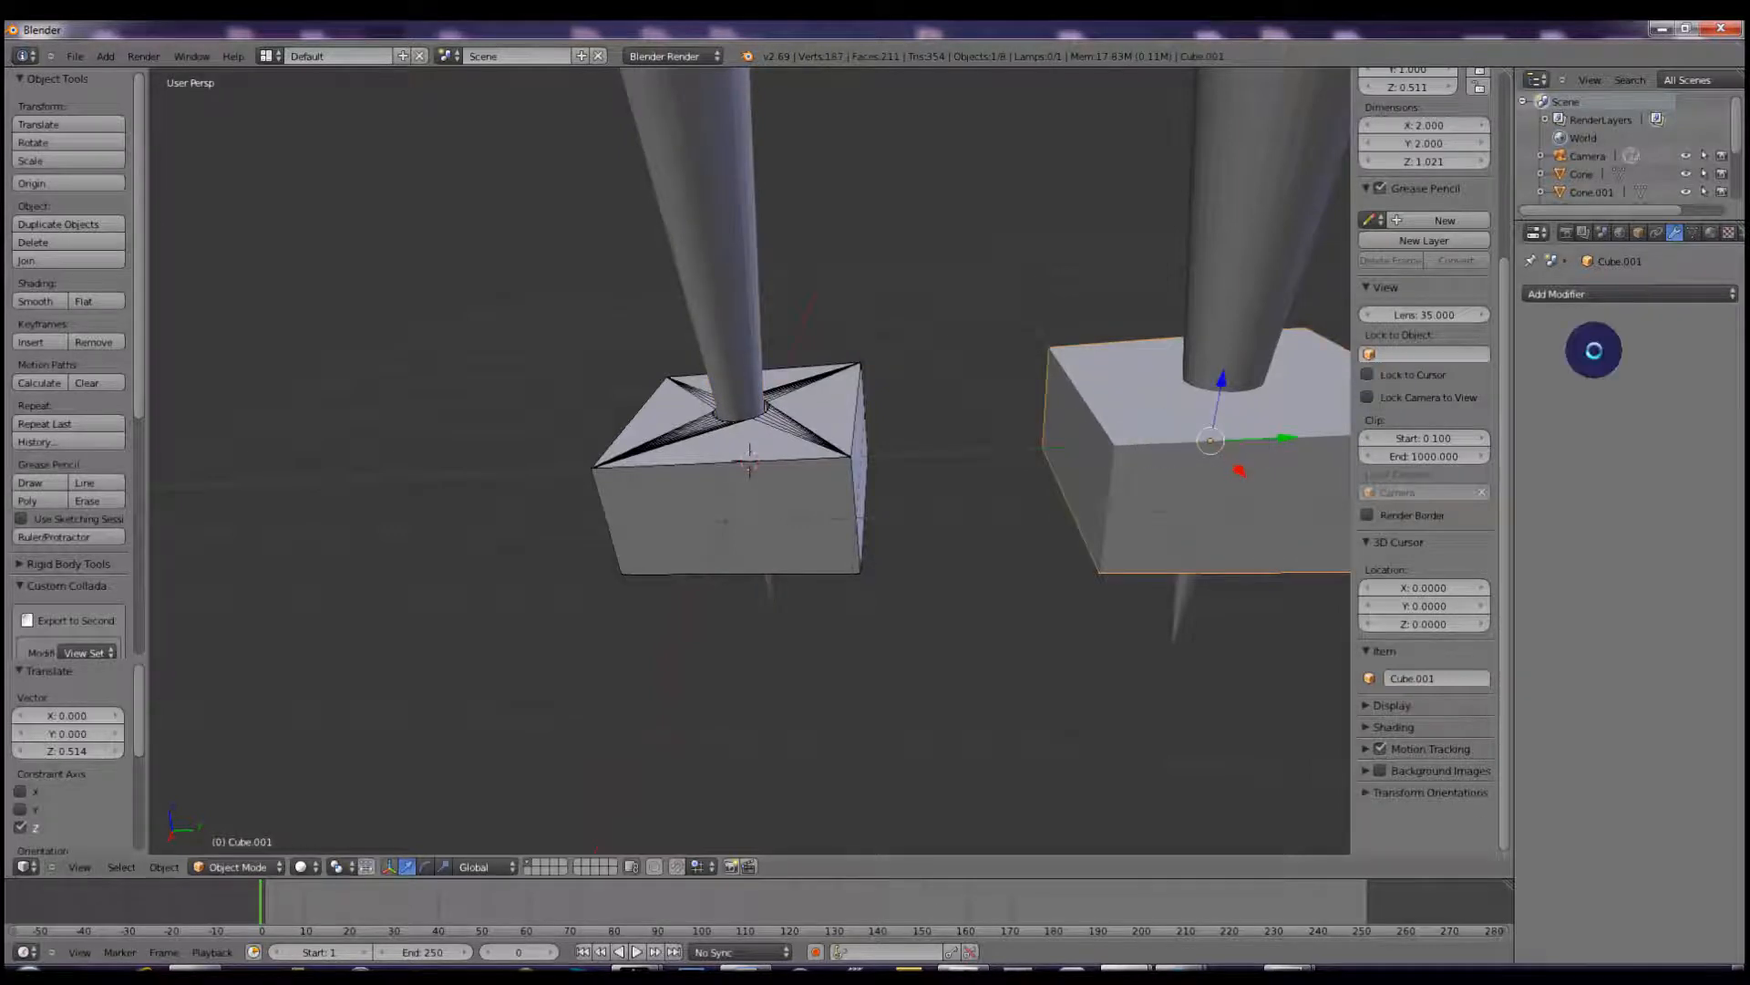
{"action": "left_click", "coordinate": [1619, 292]}
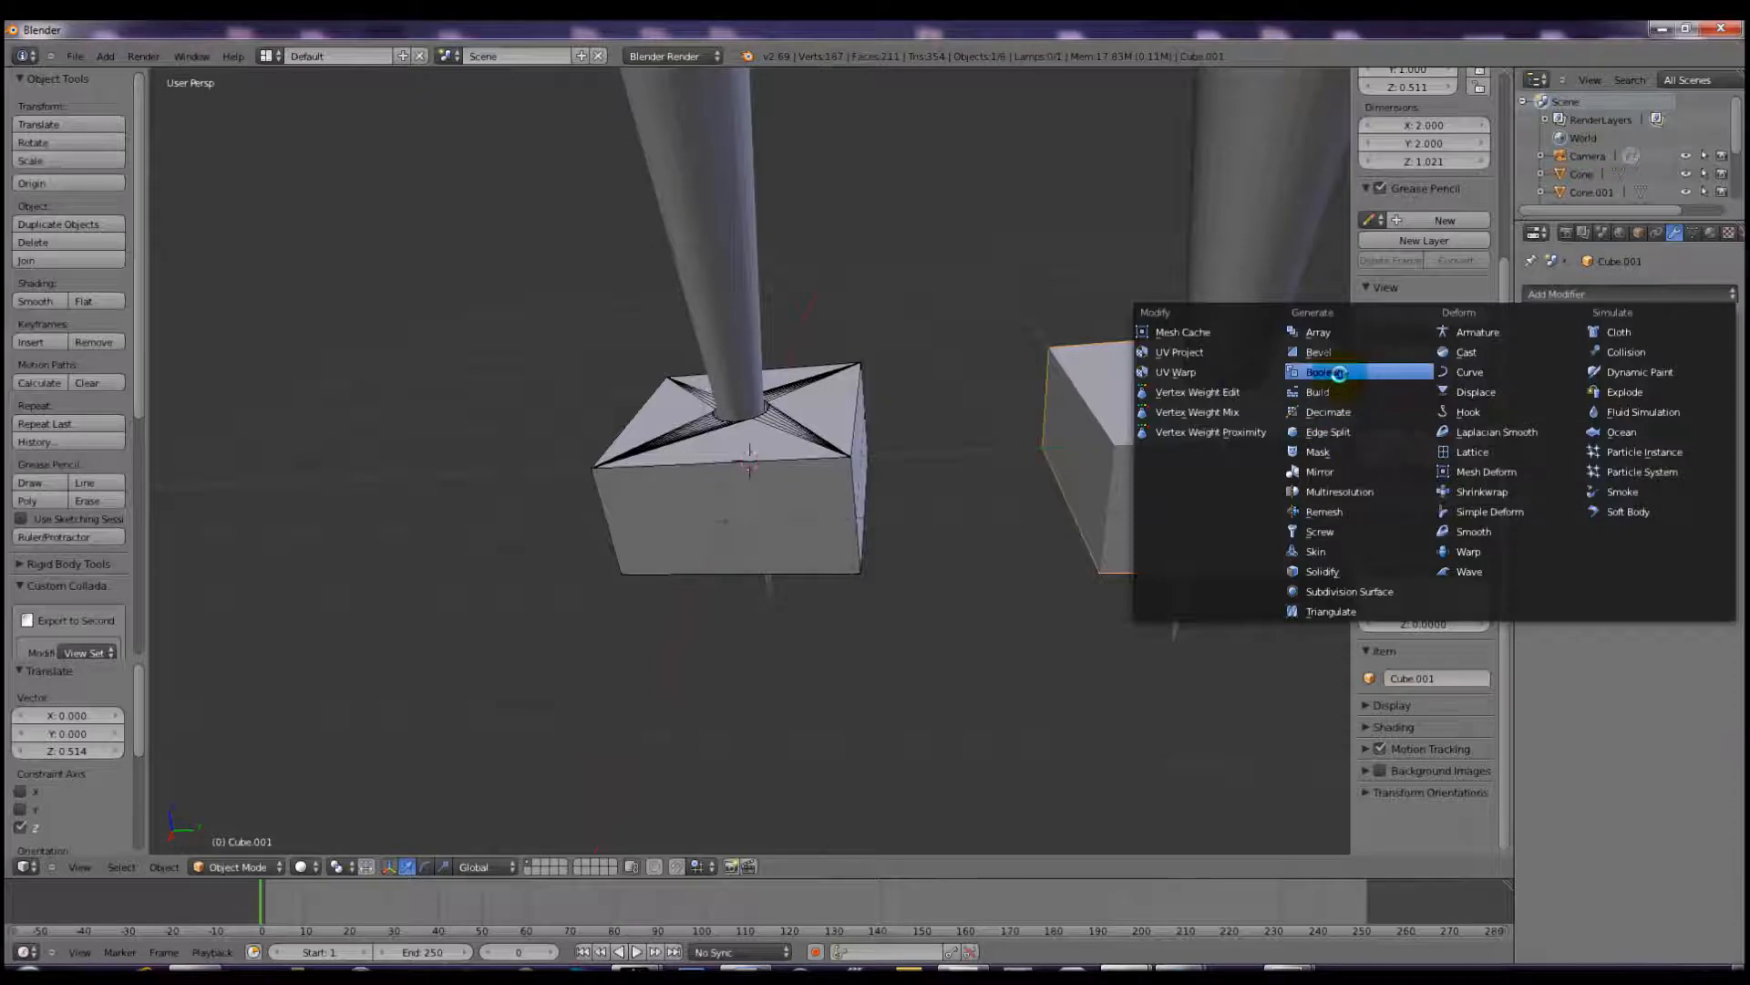
{"action": "left_click", "coordinate": [1326, 372]}
{"action": "left_click", "coordinate": [1549, 398]}
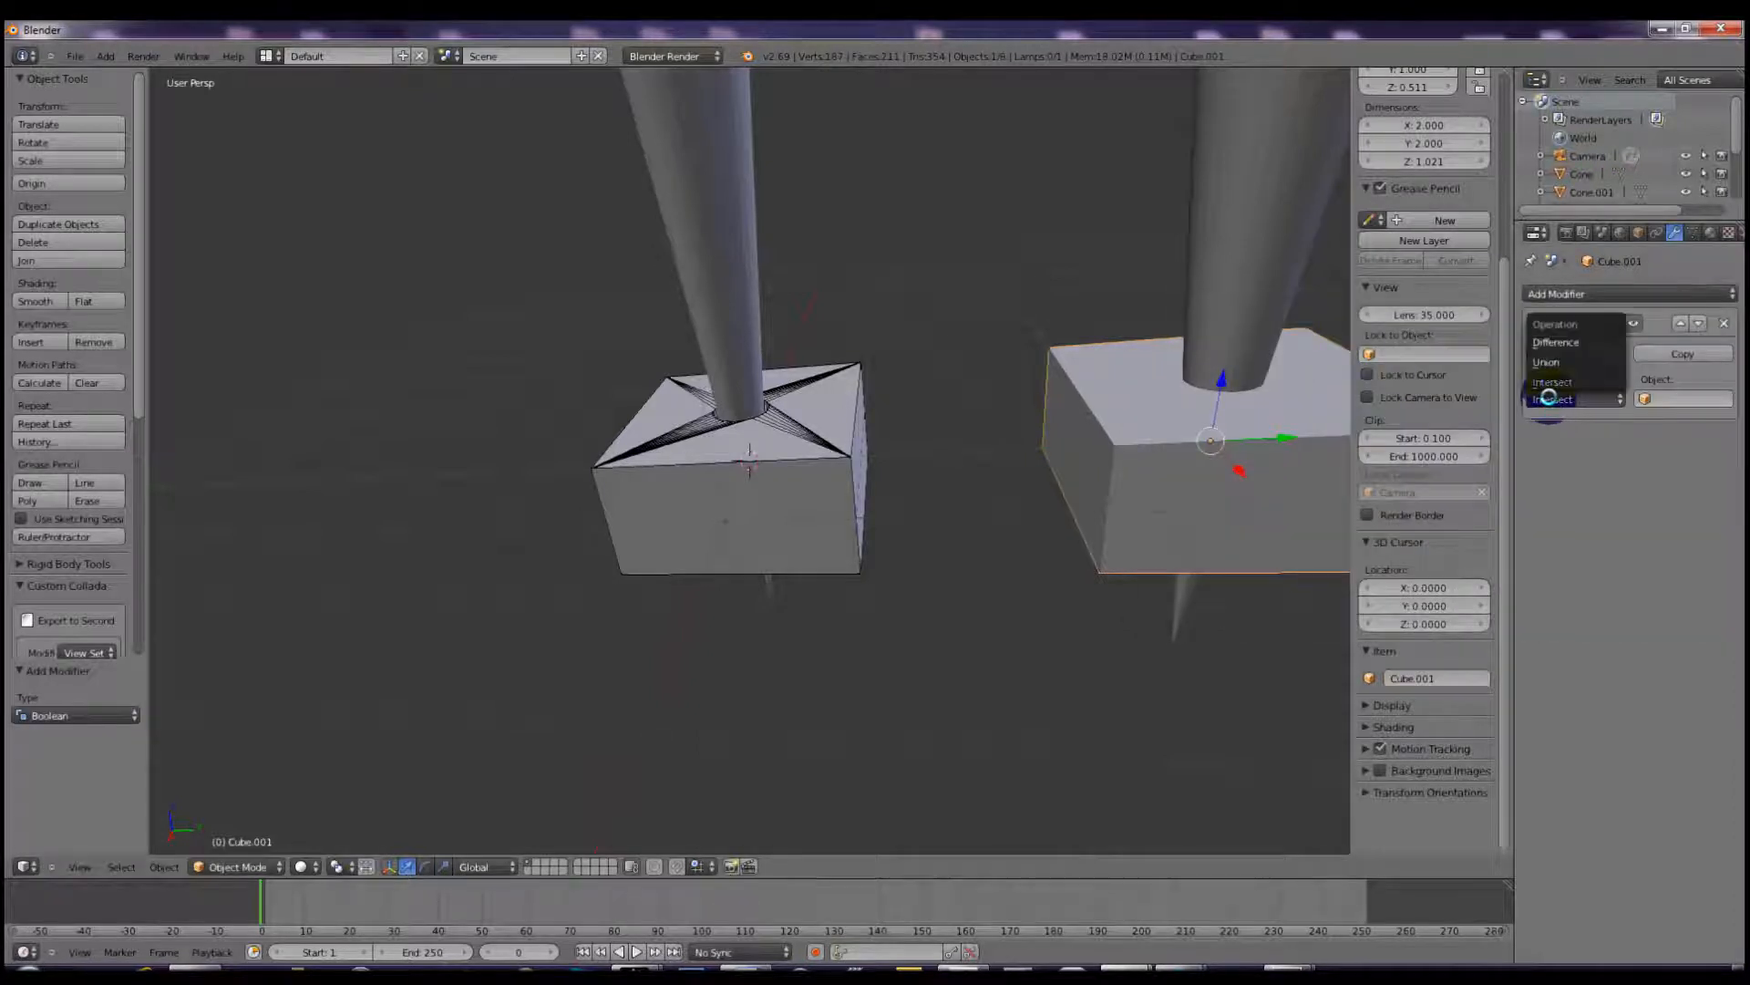
{"action": "left_click", "coordinate": [1547, 362]}
Check the middle cone's name and set Cone.001 as the object of the middle cube's Union modifier.
{"action": "left_click", "coordinate": [1655, 397]}
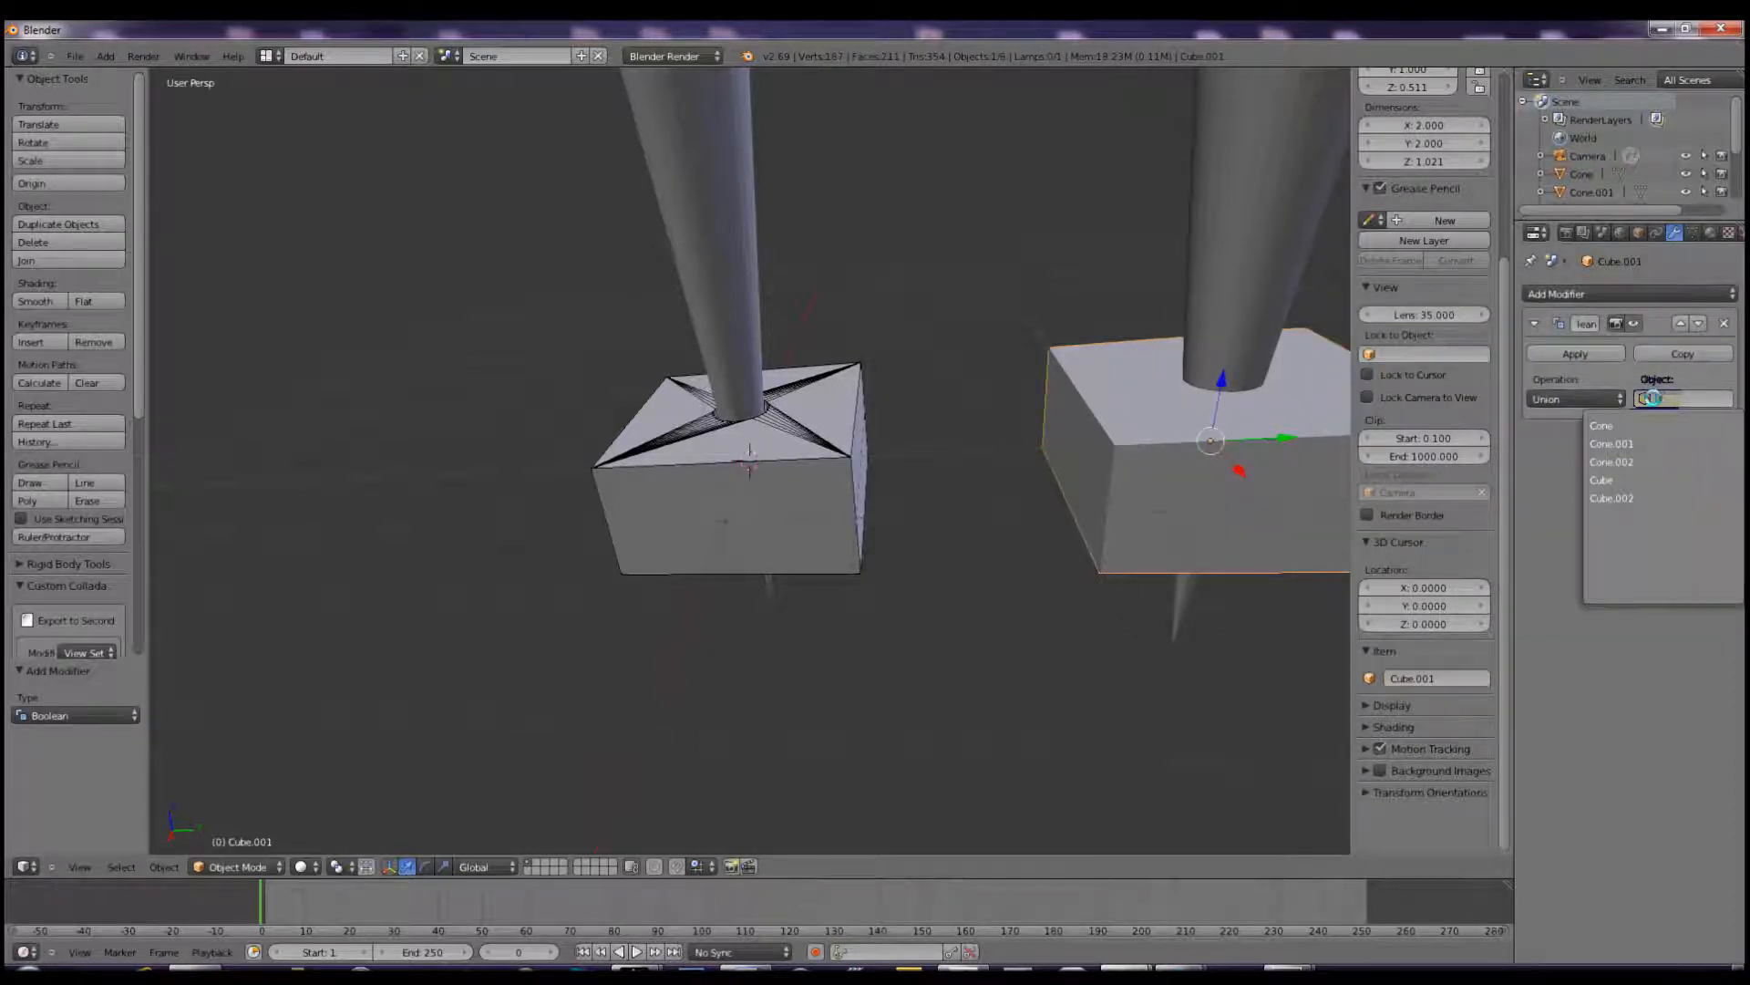
{"action": "right_click", "coordinate": [1247, 255]}
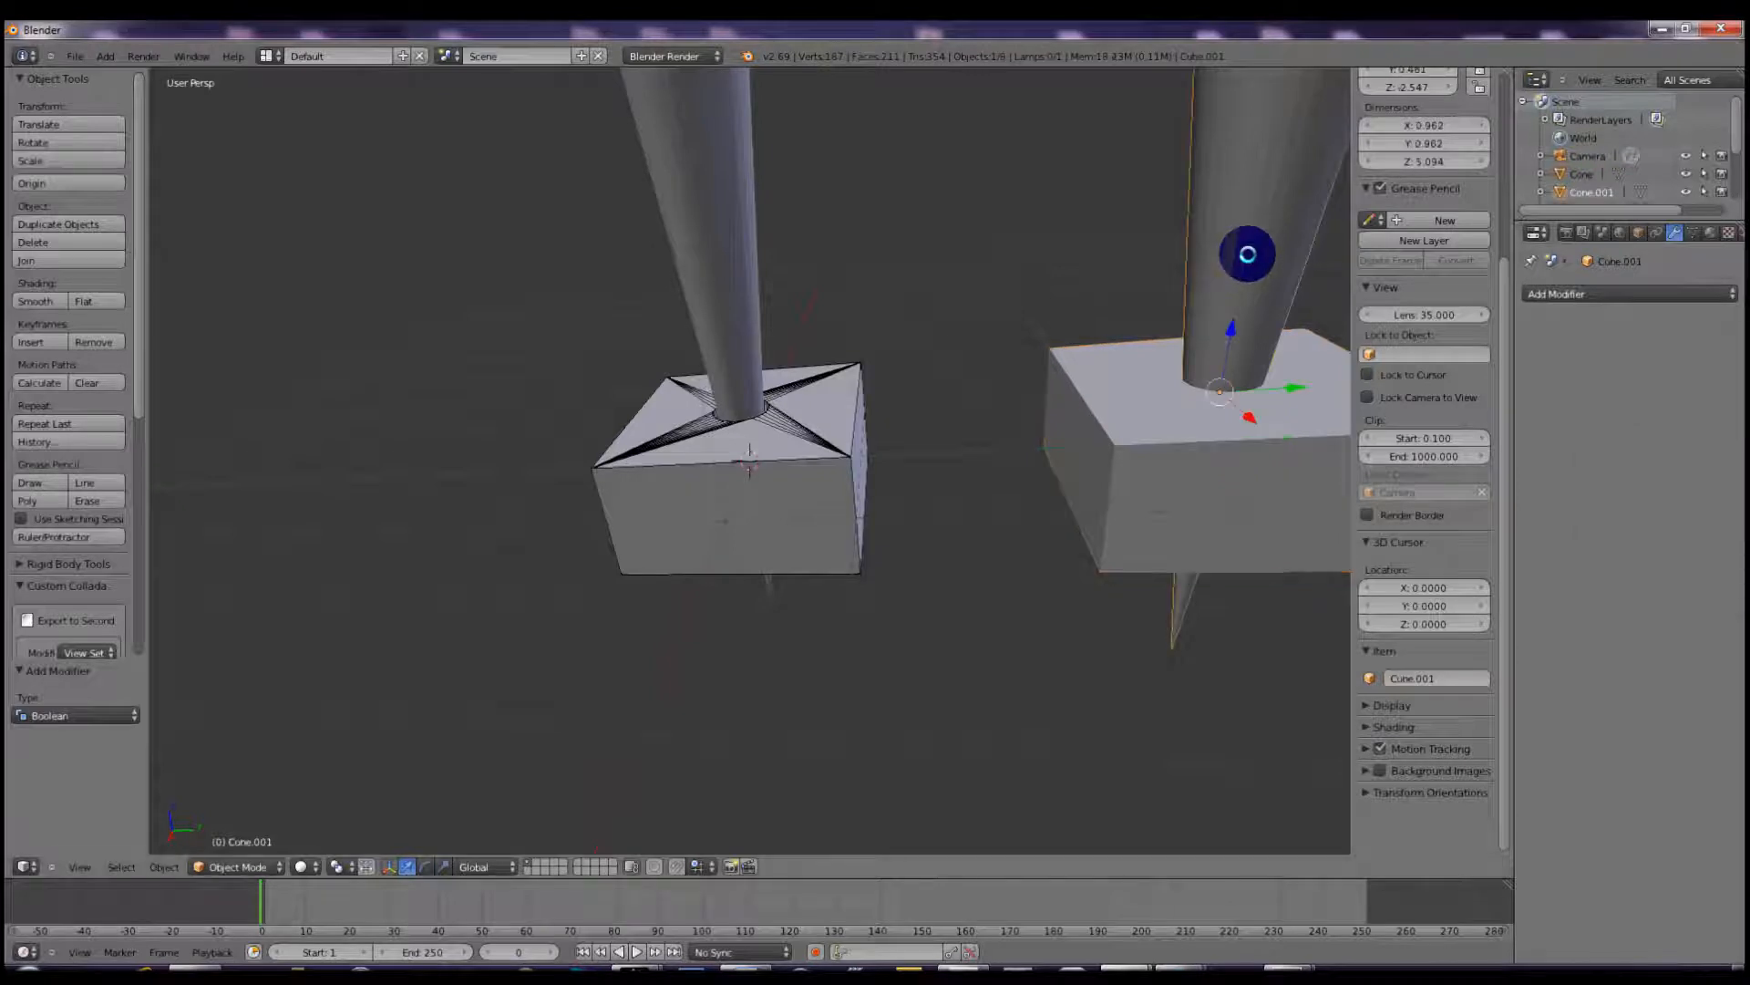
{"action": "right_click", "coordinate": [1167, 410]}
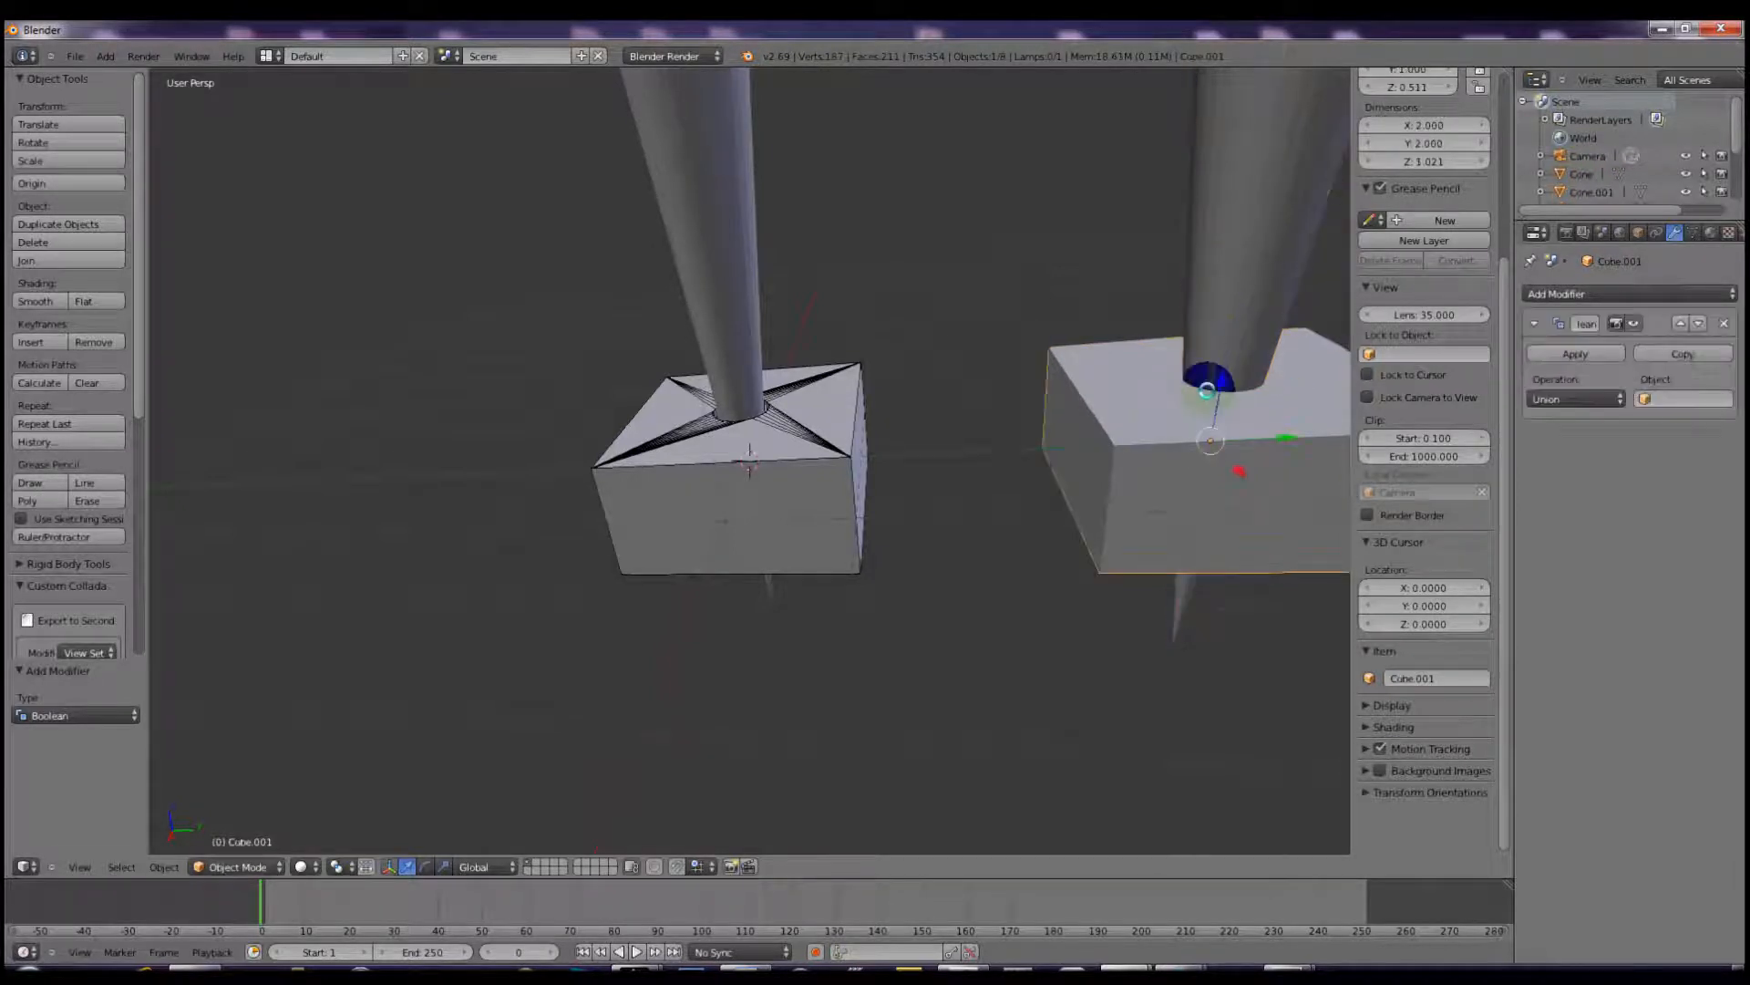
{"action": "left_click", "coordinate": [1661, 398]}
{"action": "left_click", "coordinate": [1632, 443]}
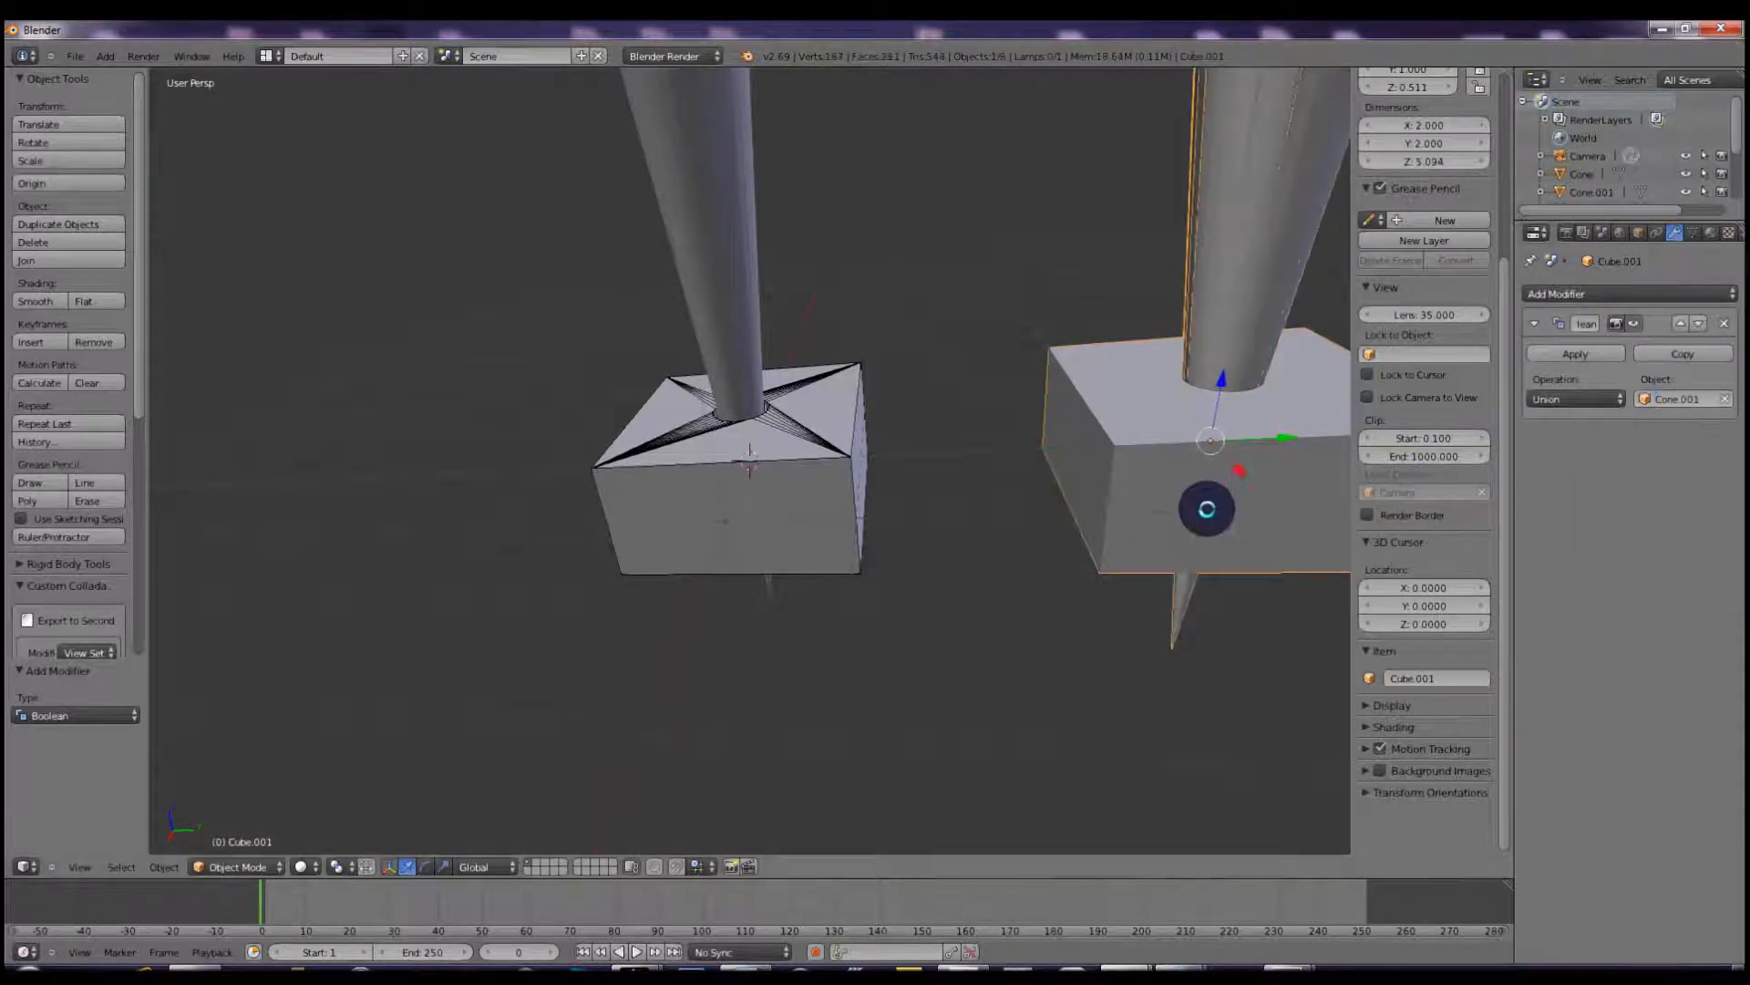
Turn on wire display for the middle cube carrying the Union modifier.
{"action": "middle_click_drag", "start_coordinate": [1227, 511], "coordinate": [1243, 461]}
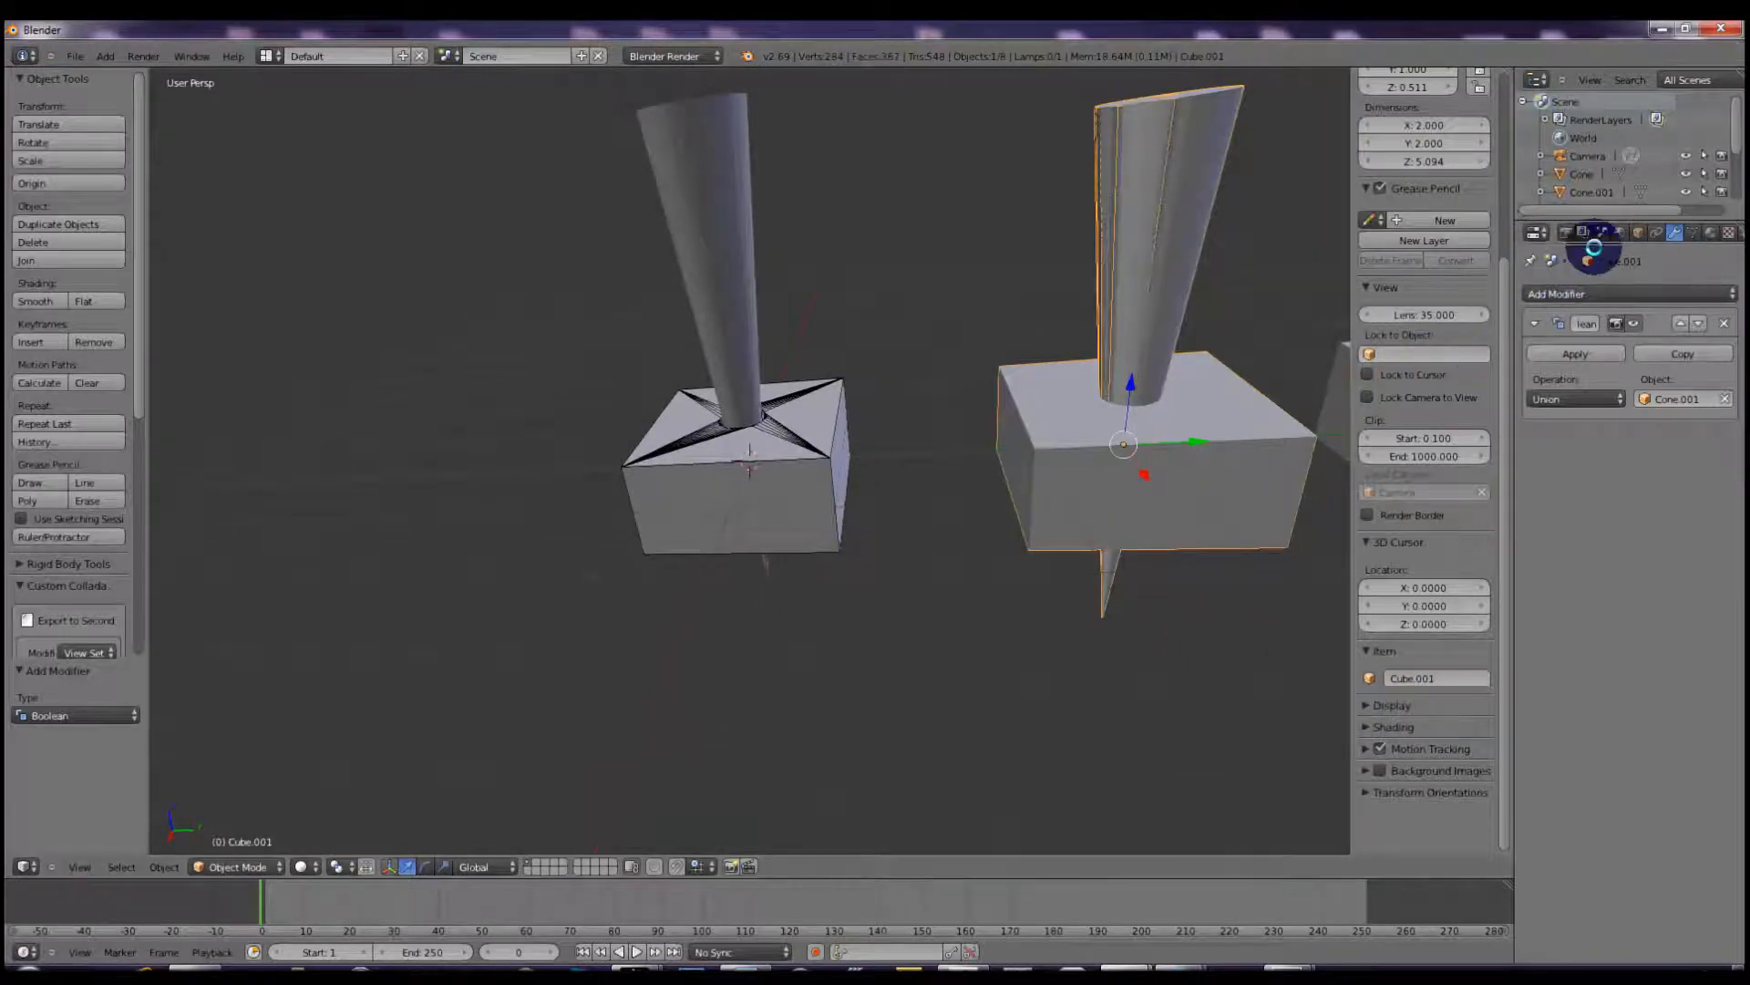
{"action": "left_click", "coordinate": [1636, 233]}
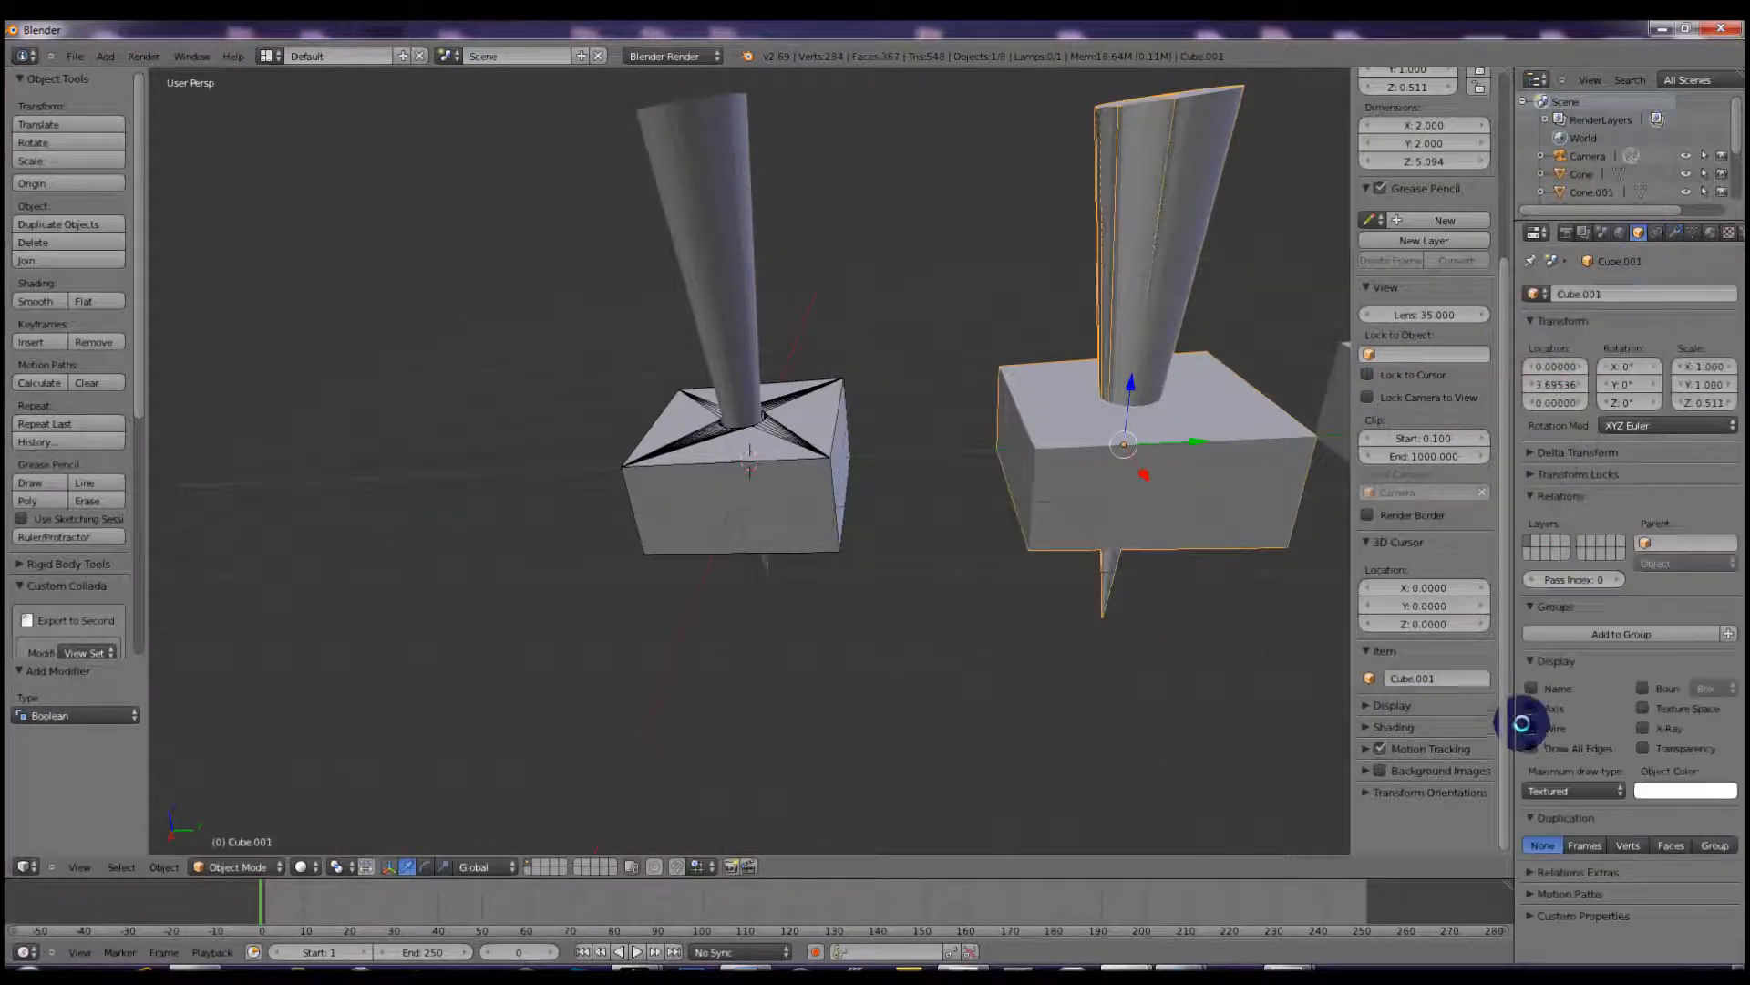
{"action": "left_click", "coordinate": [1532, 727]}
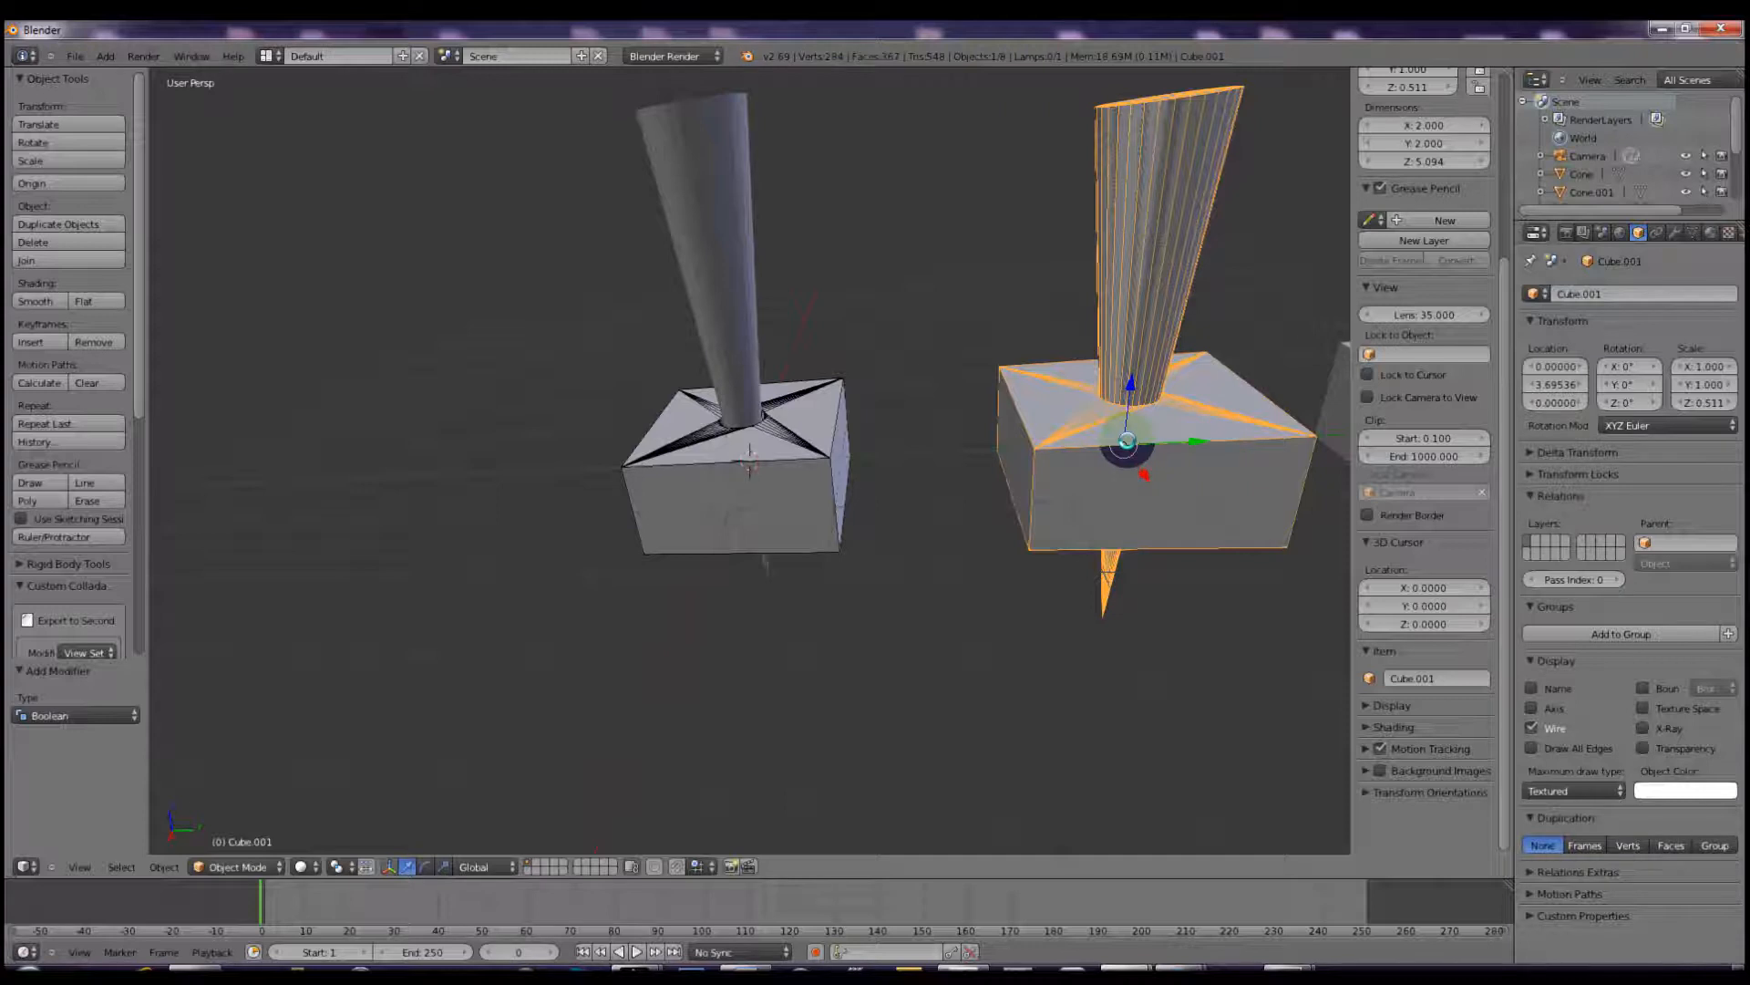
Add a Boolean modifier to the third cube with its operation set to Intersect.
{"action": "scroll", "coordinate": [1115, 318], "scroll_direction": "down", "scroll_amount": 2}
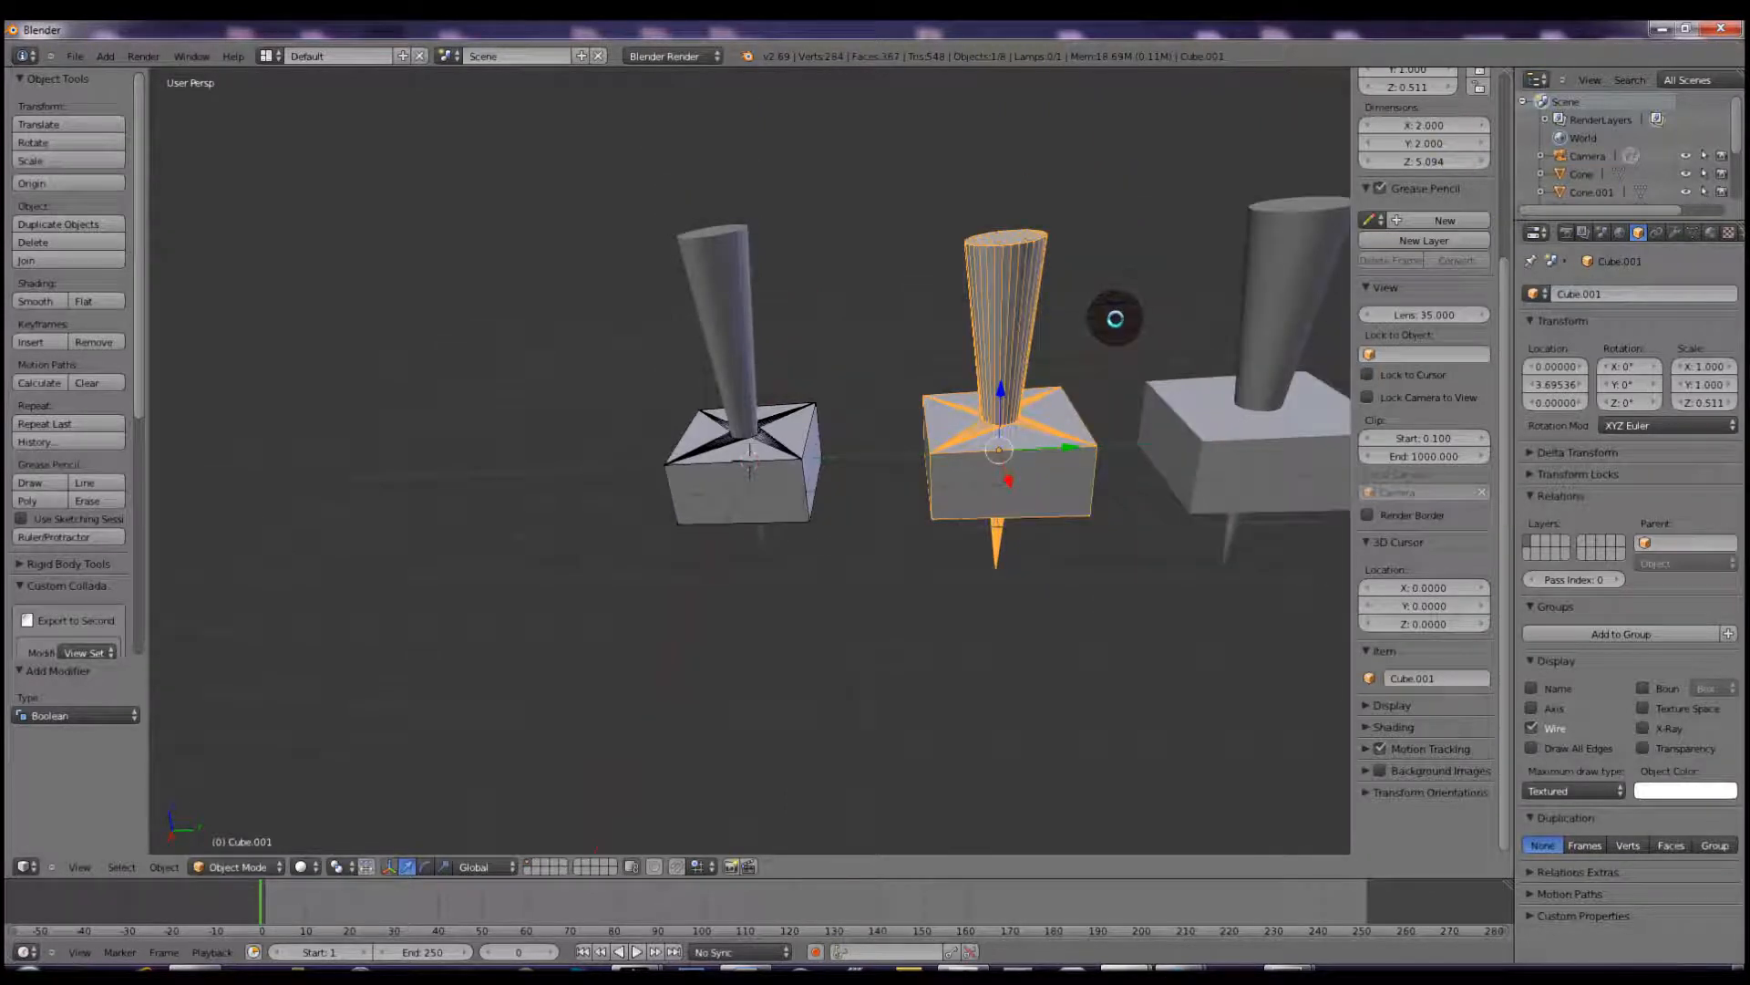
{"action": "right_click", "coordinate": [1184, 399]}
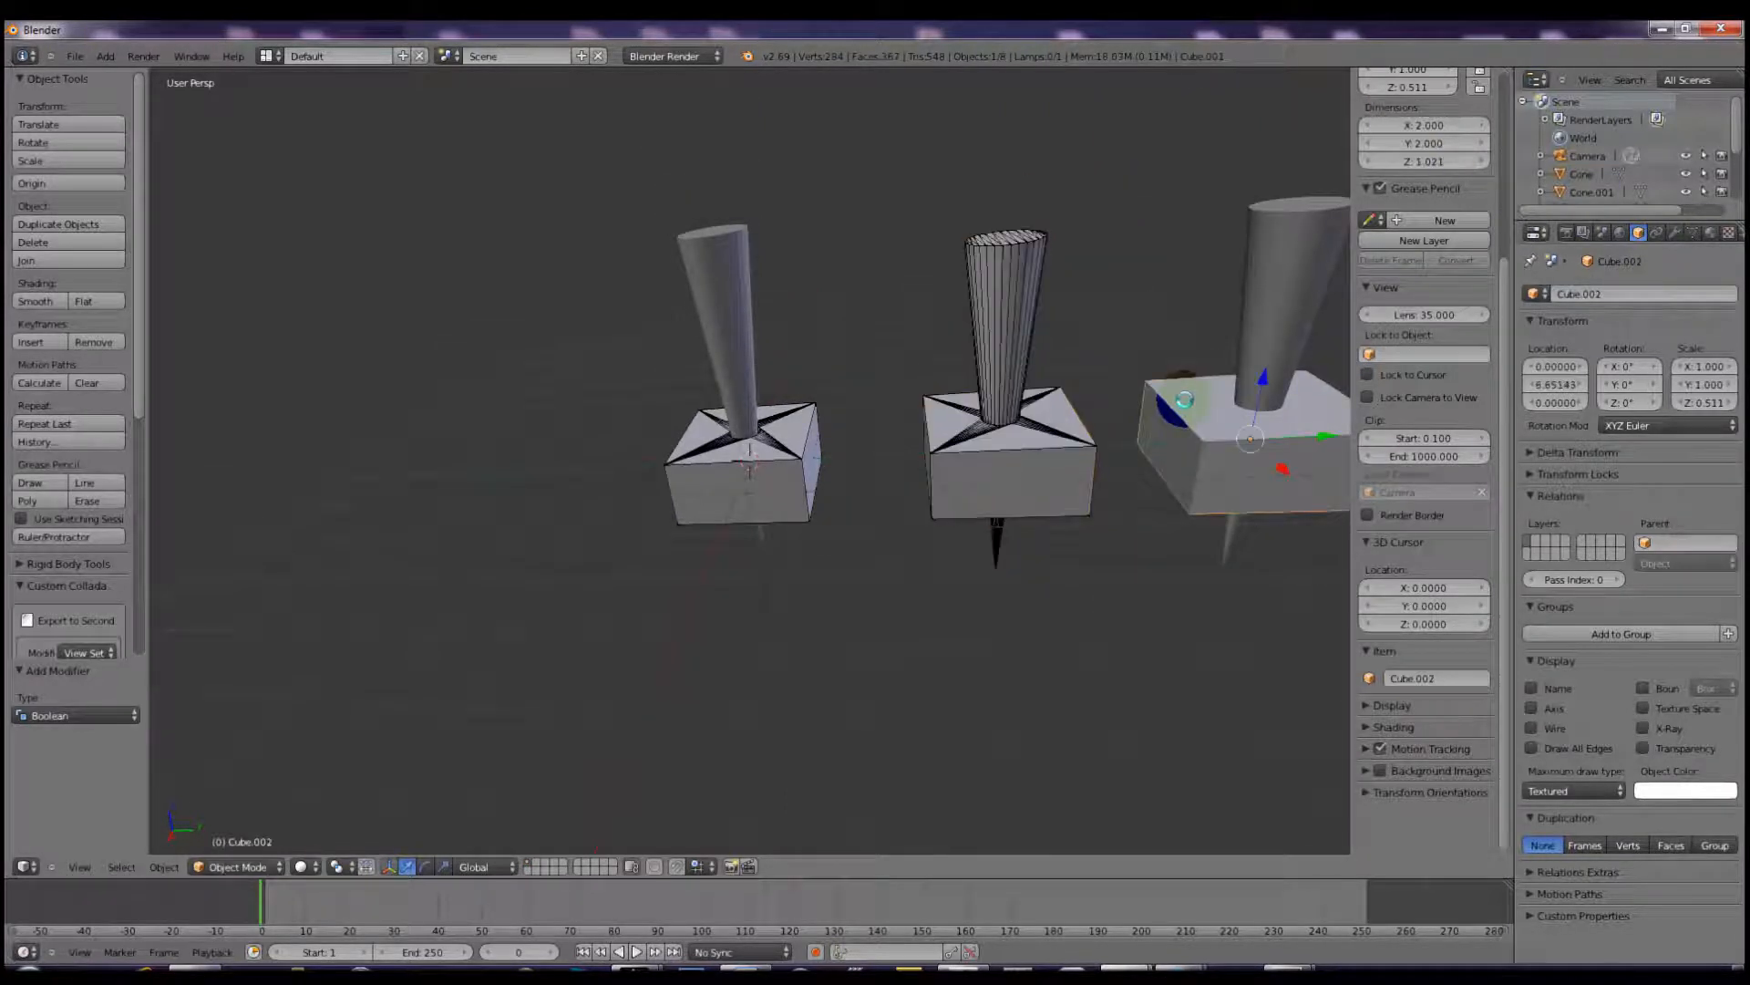
{"action": "right_click", "coordinate": [1267, 275]}
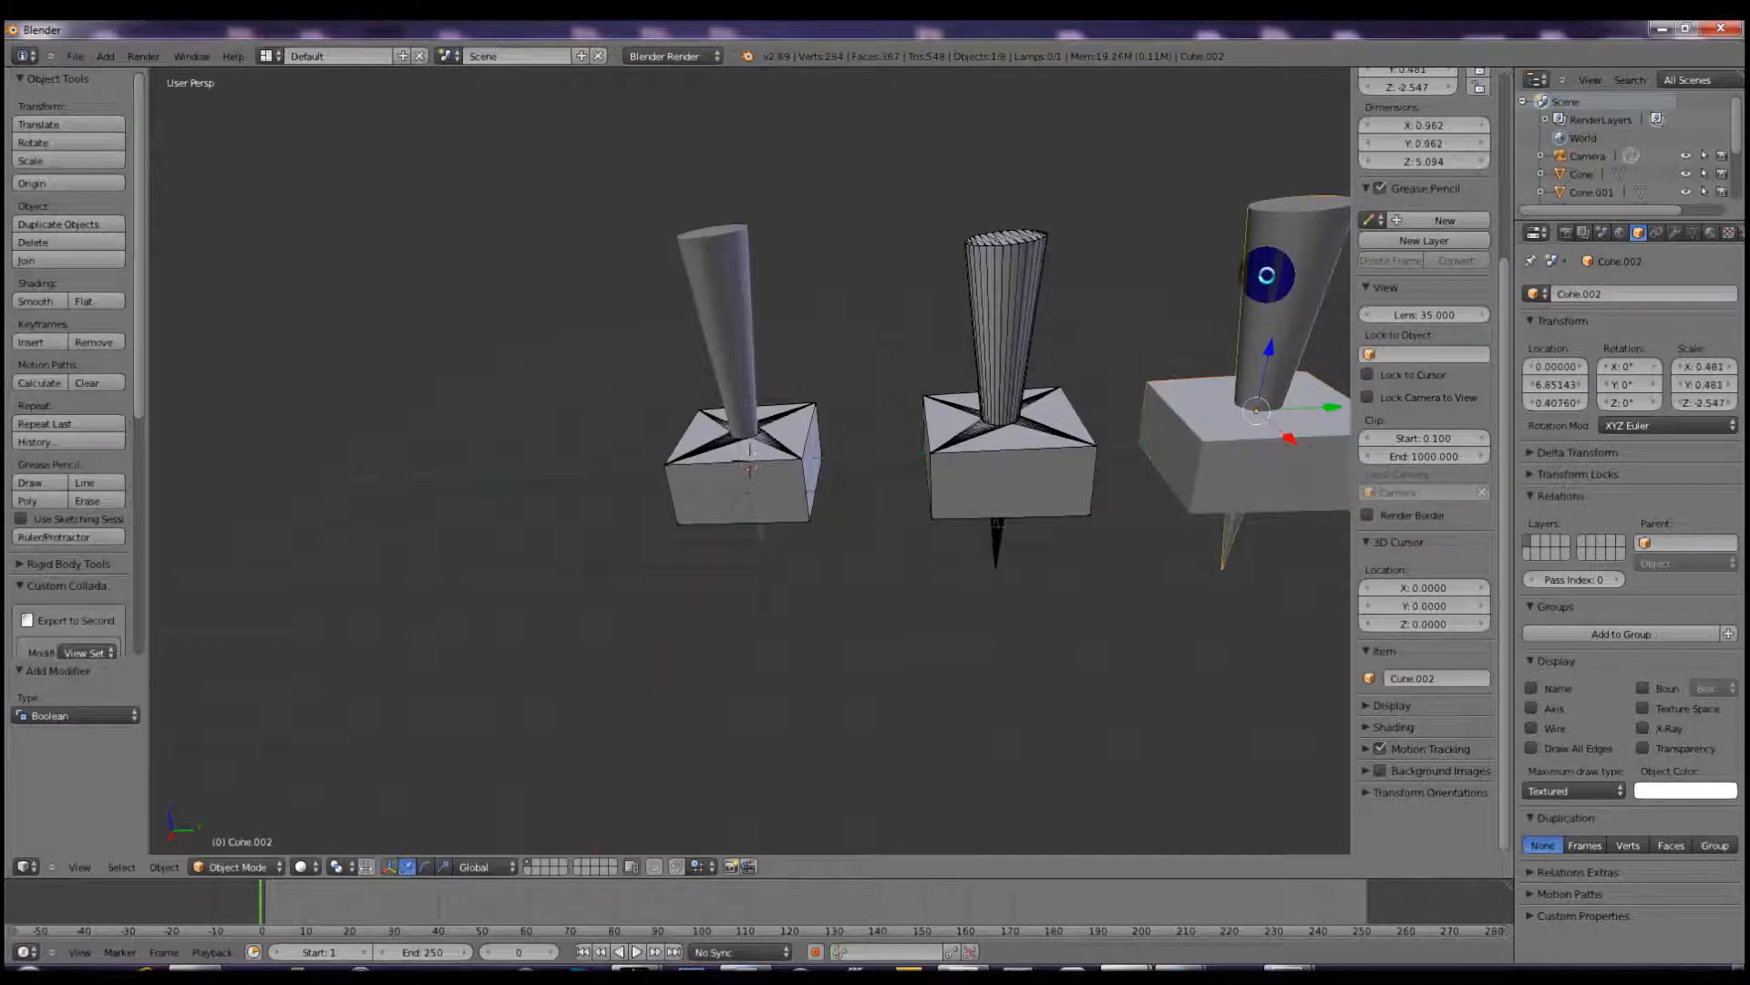
{"action": "right_click", "coordinate": [1221, 394]}
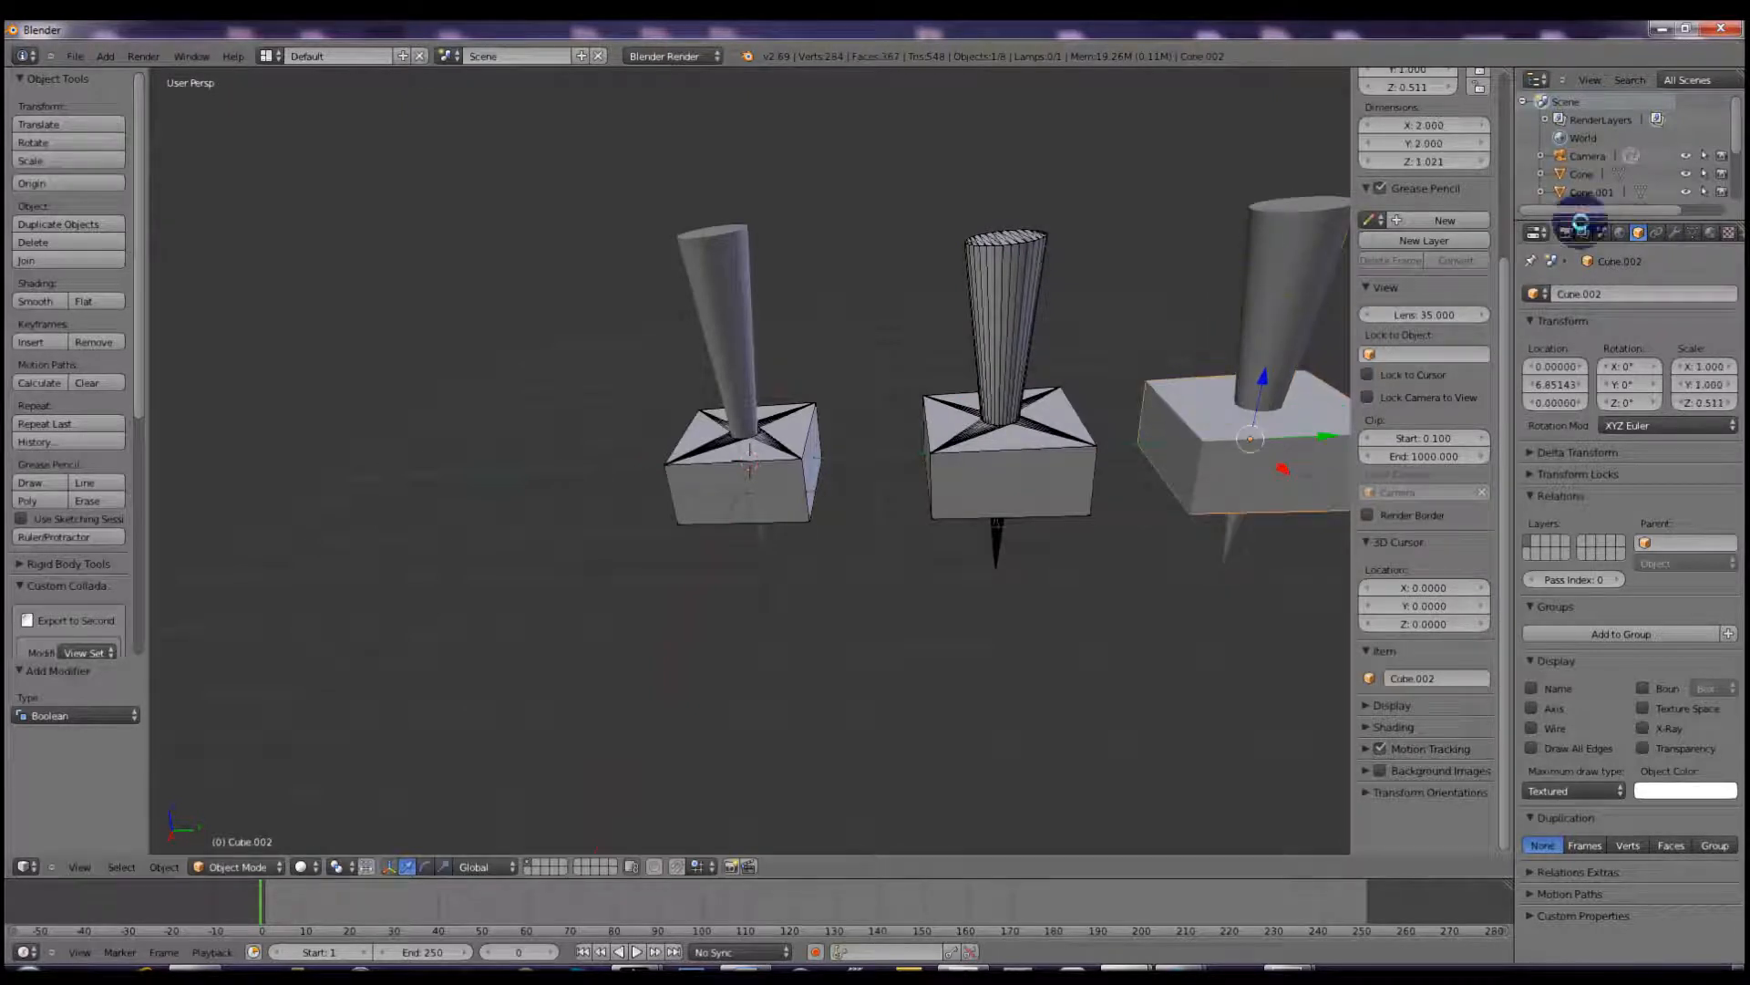
{"action": "left_click", "coordinate": [1675, 233]}
{"action": "left_click", "coordinate": [1609, 290]}
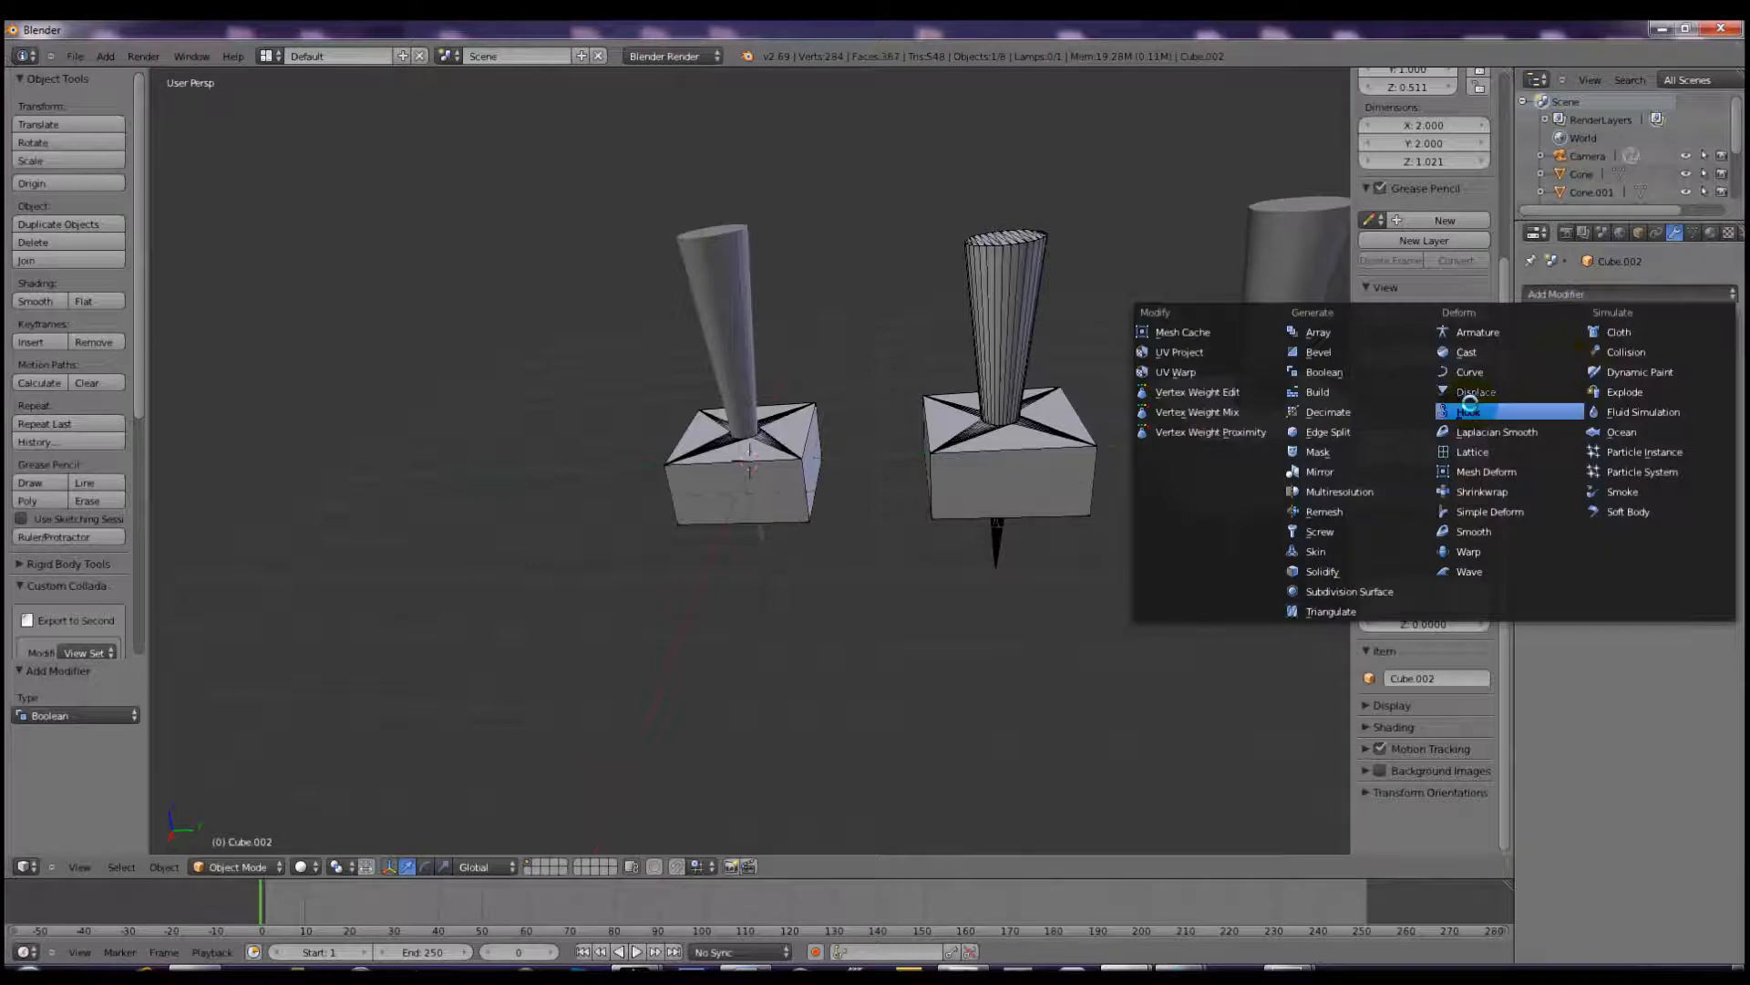
{"action": "left_click", "coordinate": [1311, 379]}
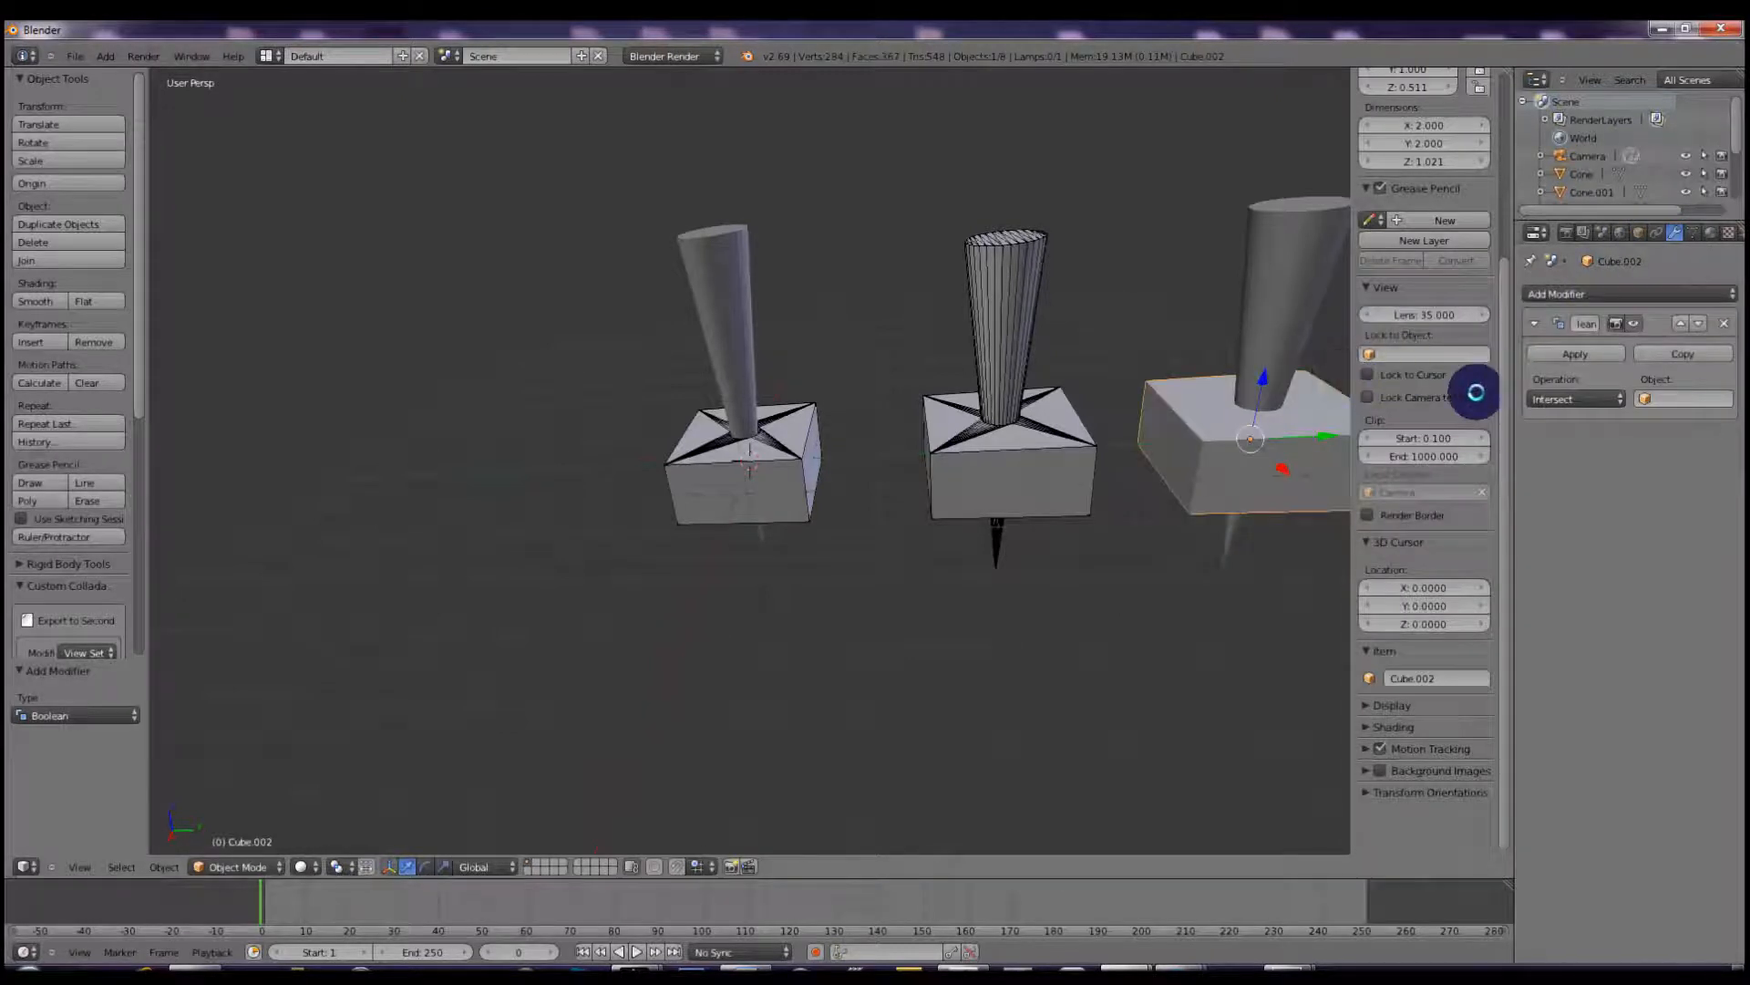
{"action": "left_click", "coordinate": [1560, 398]}
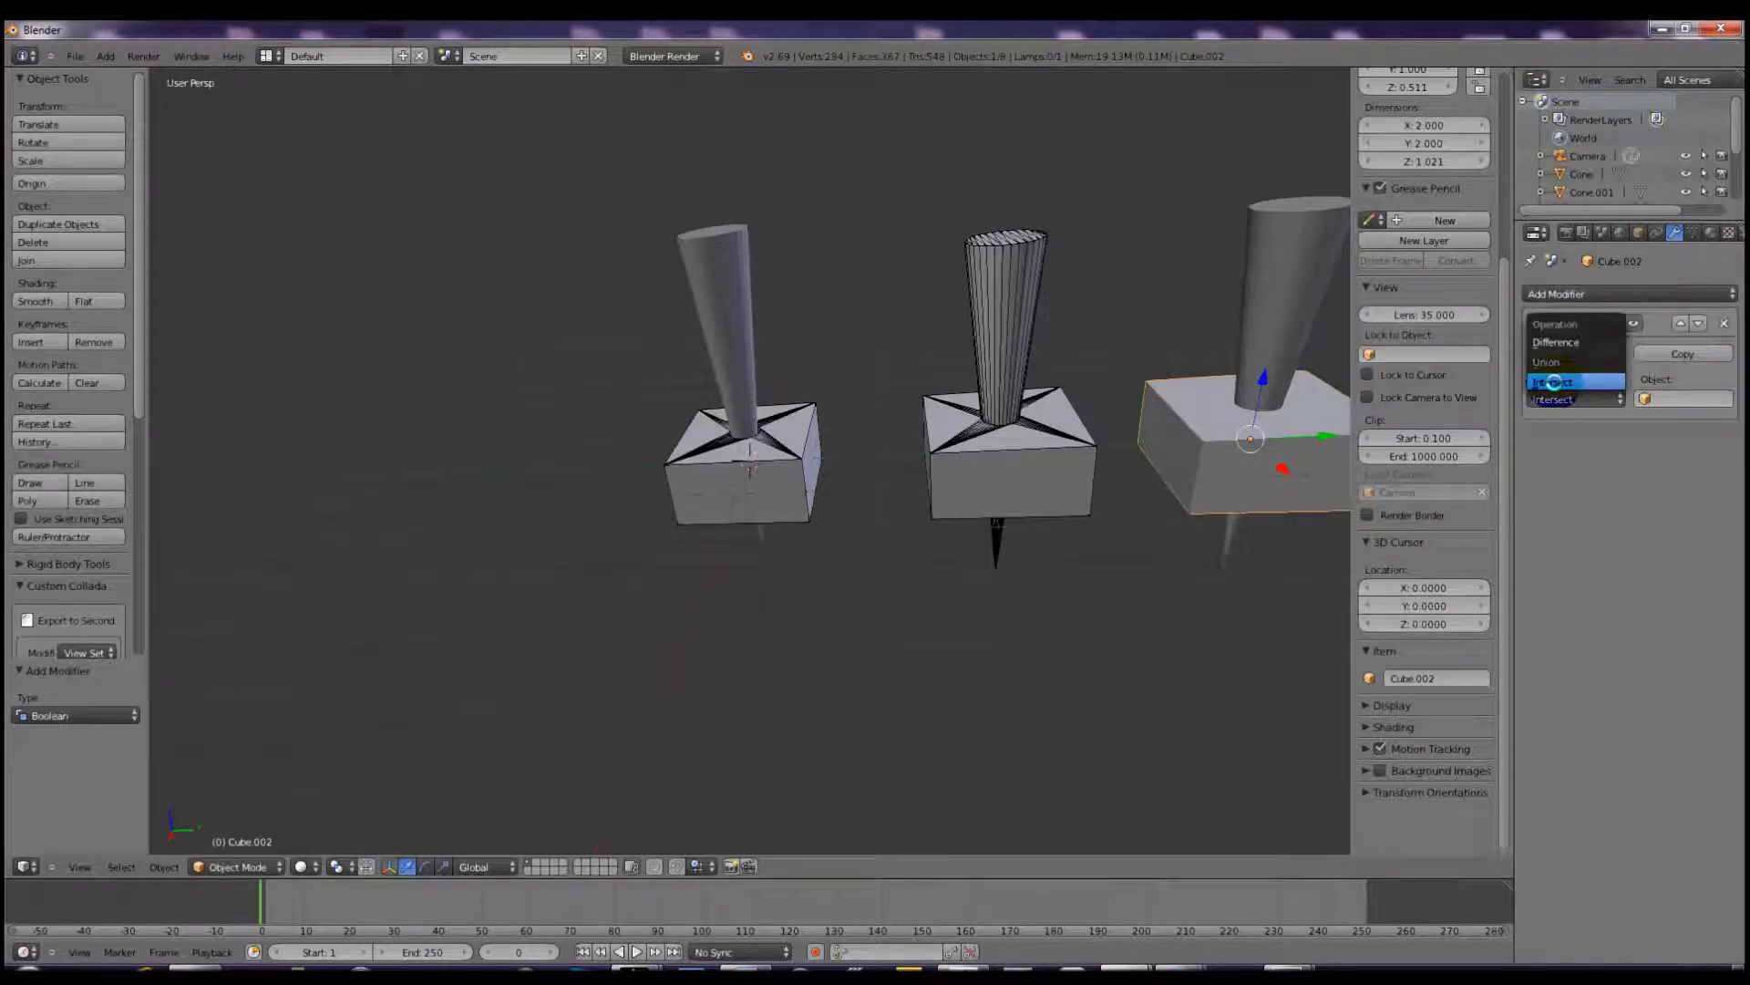
{"action": "left_click", "coordinate": [1554, 382]}
Check the third cone's name and set Cone.002 as the object of the third cube's Intersect modifier.
{"action": "left_click", "coordinate": [1687, 398]}
{"action": "right_click", "coordinate": [1286, 273]}
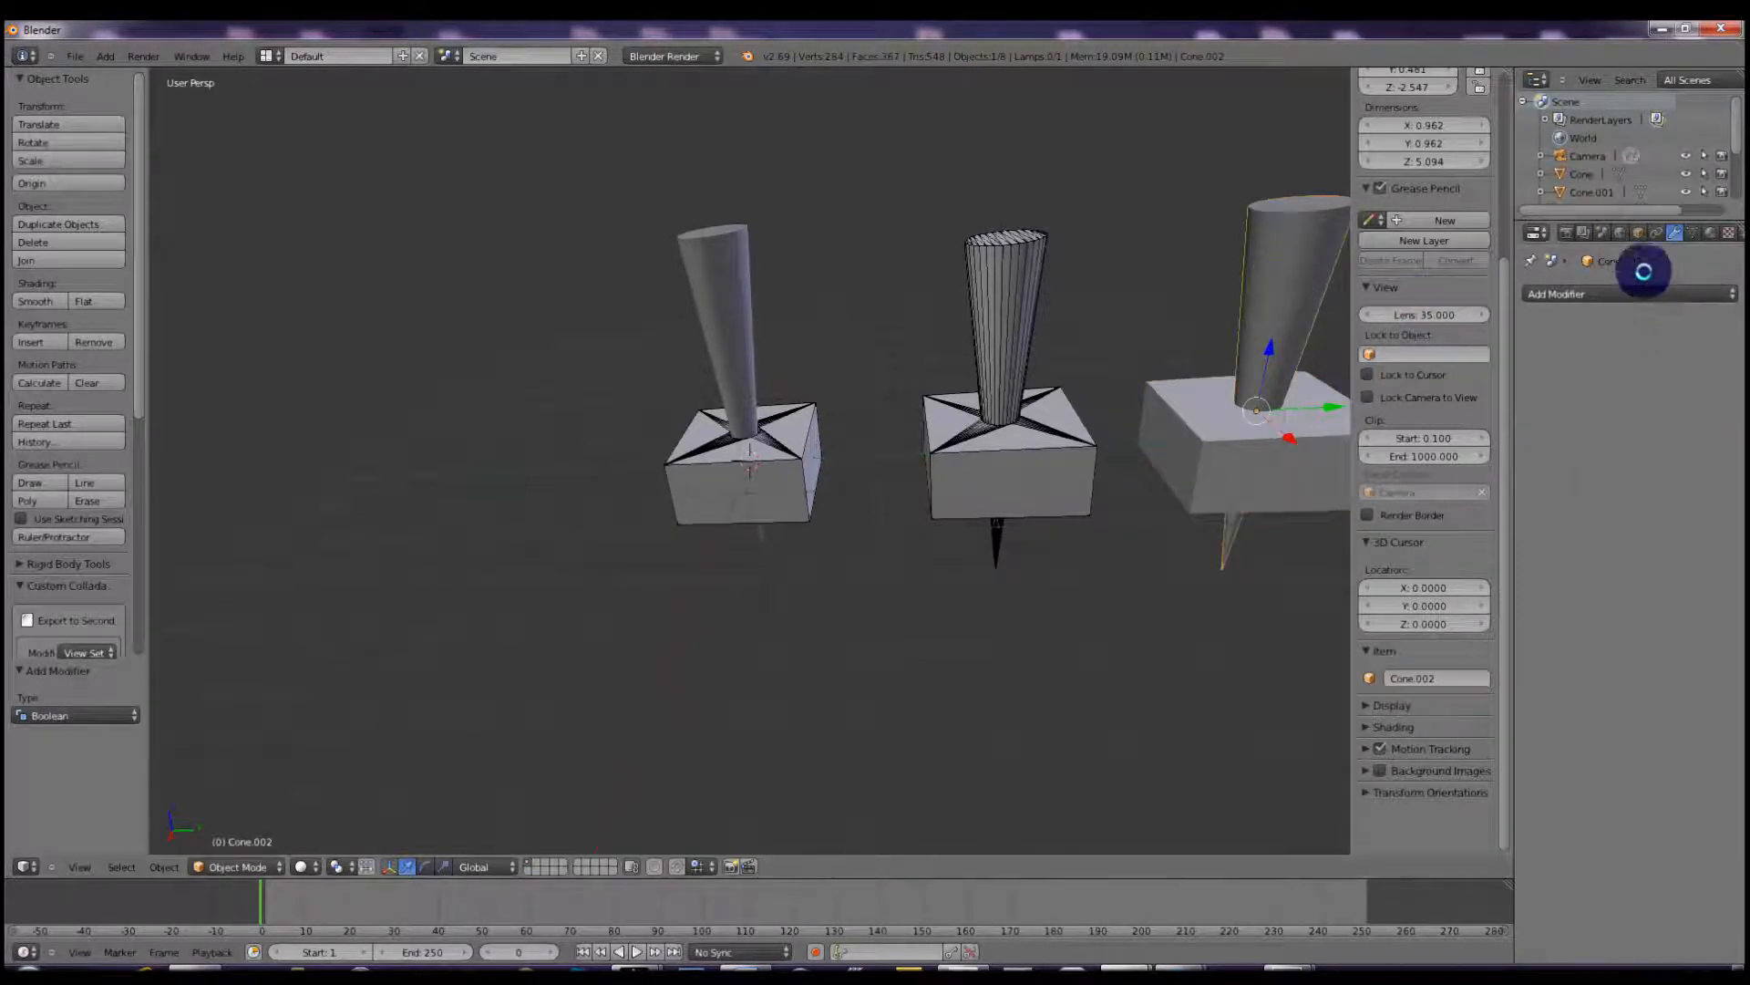
{"action": "right_click", "coordinate": [1323, 446]}
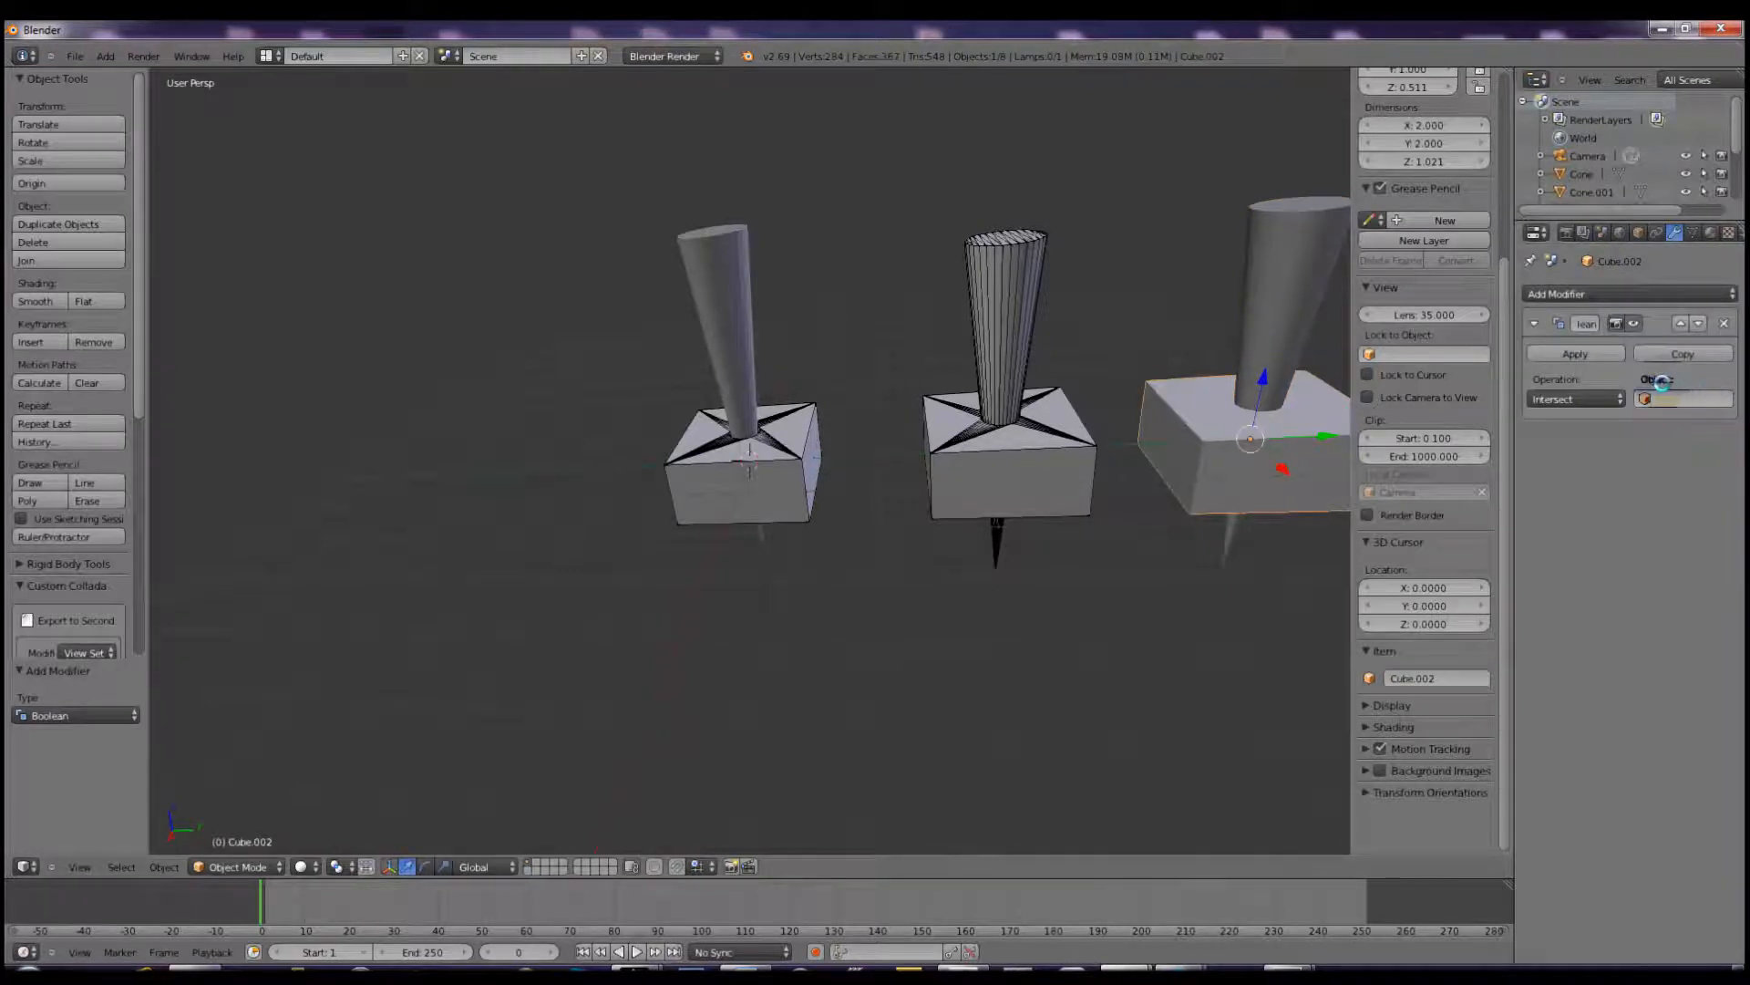
{"action": "left_click", "coordinate": [1664, 392]}
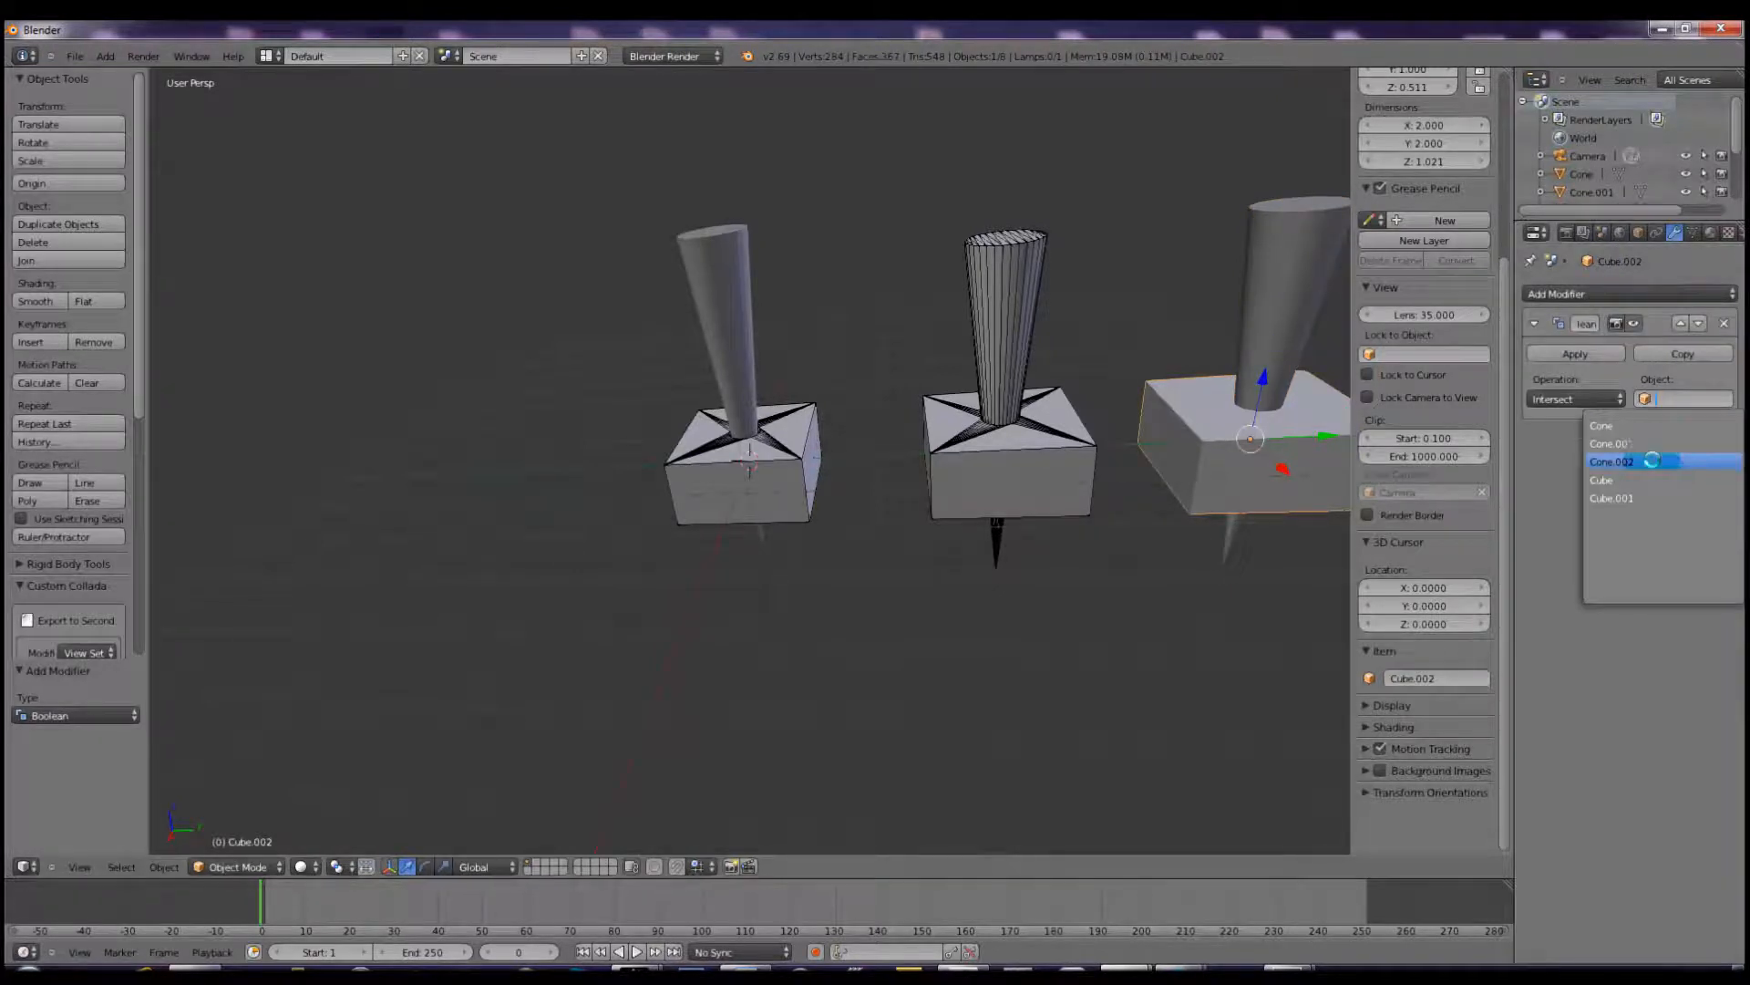
{"action": "left_click", "coordinate": [1652, 460]}
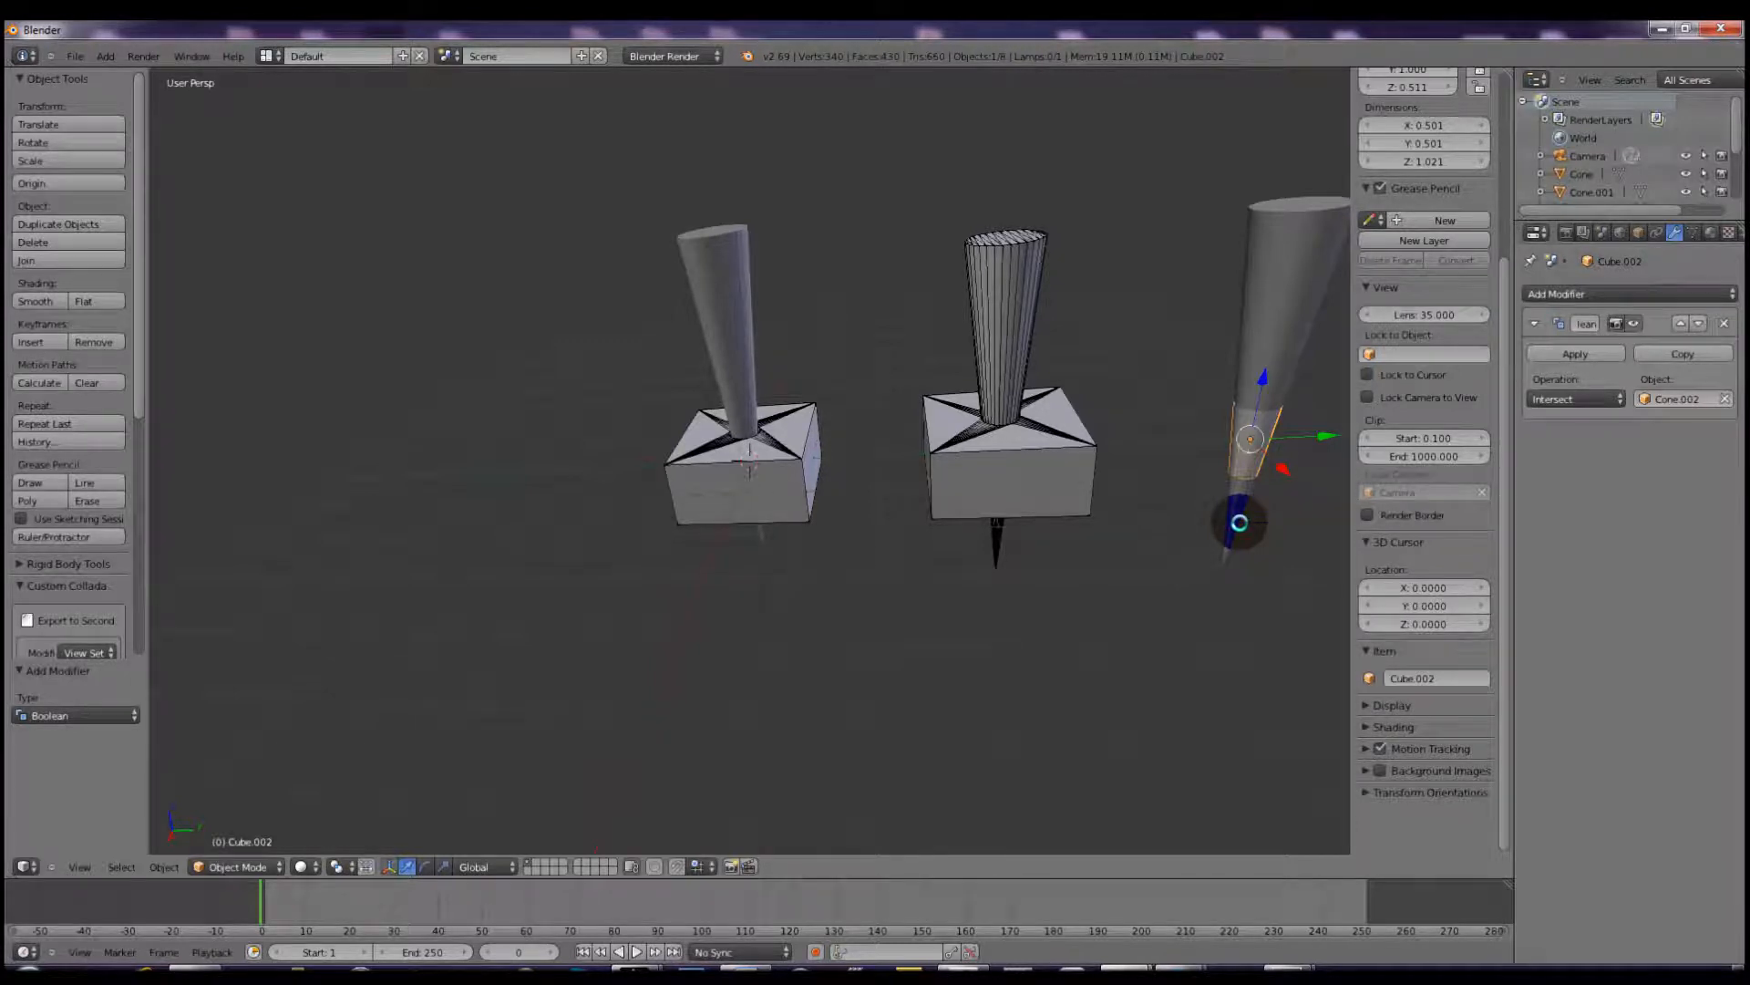
Apply the Intersect Boolean modifier on the third cube and delete the third cone.
{"action": "left_click", "coordinate": [1551, 354]}
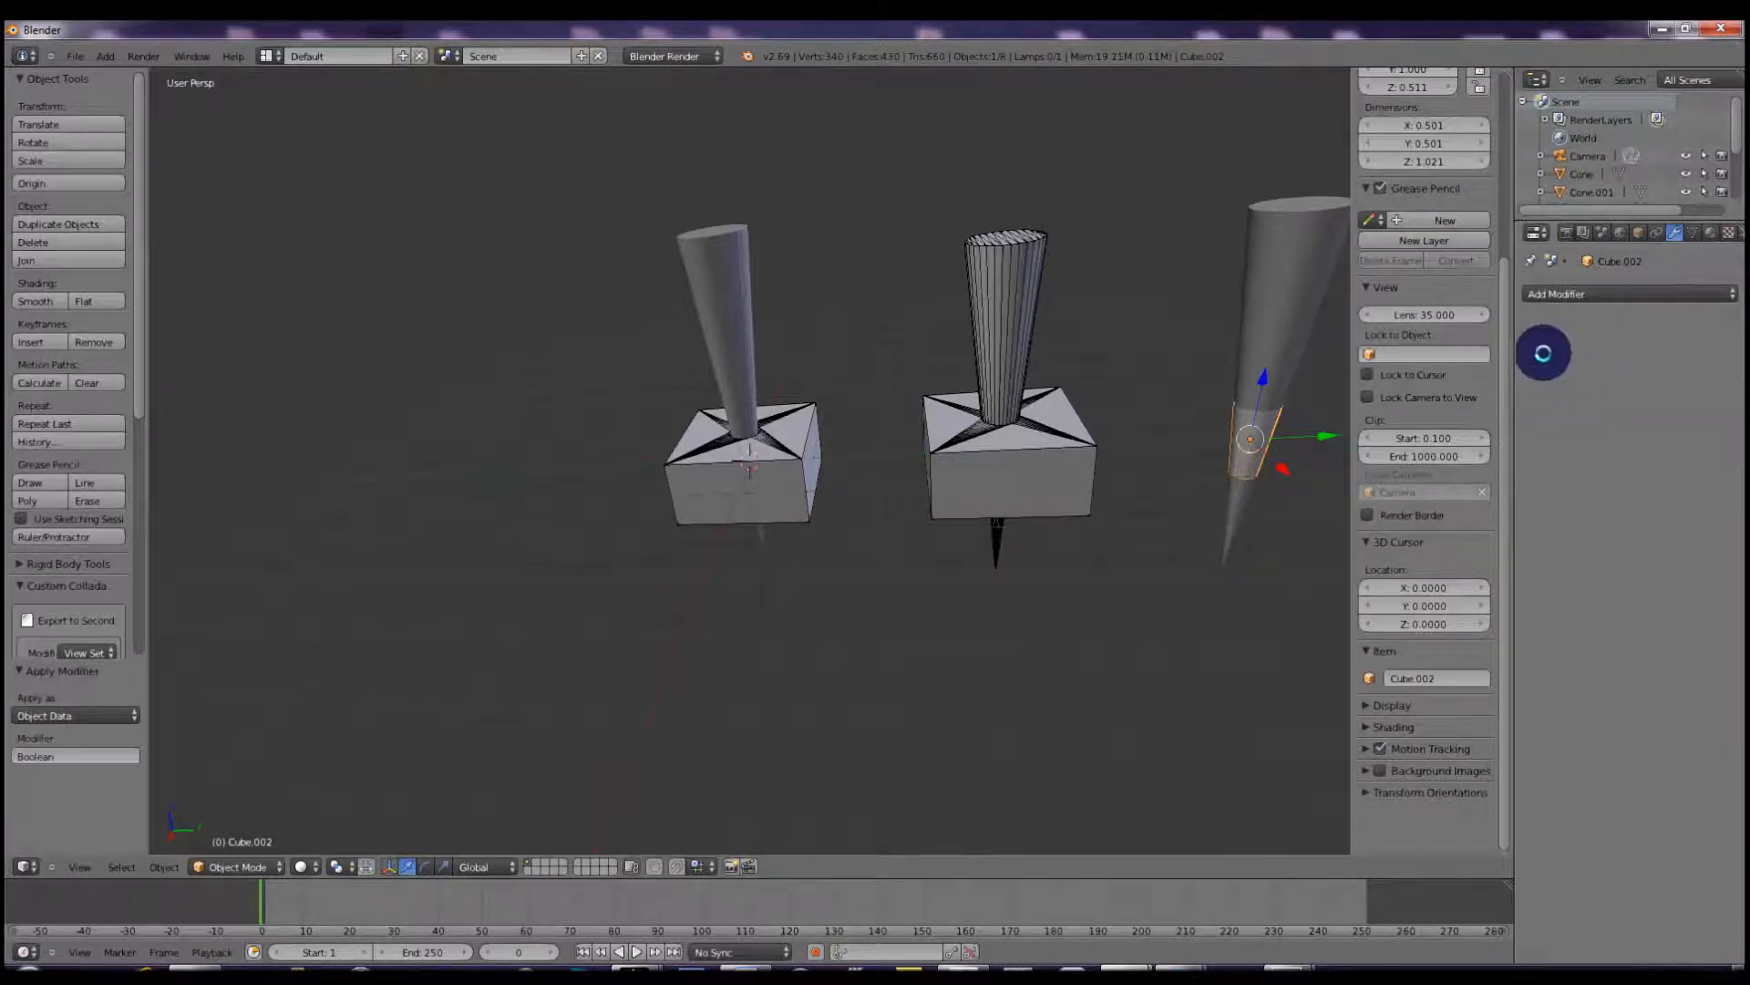
{"action": "right_click", "coordinate": [1276, 303]}
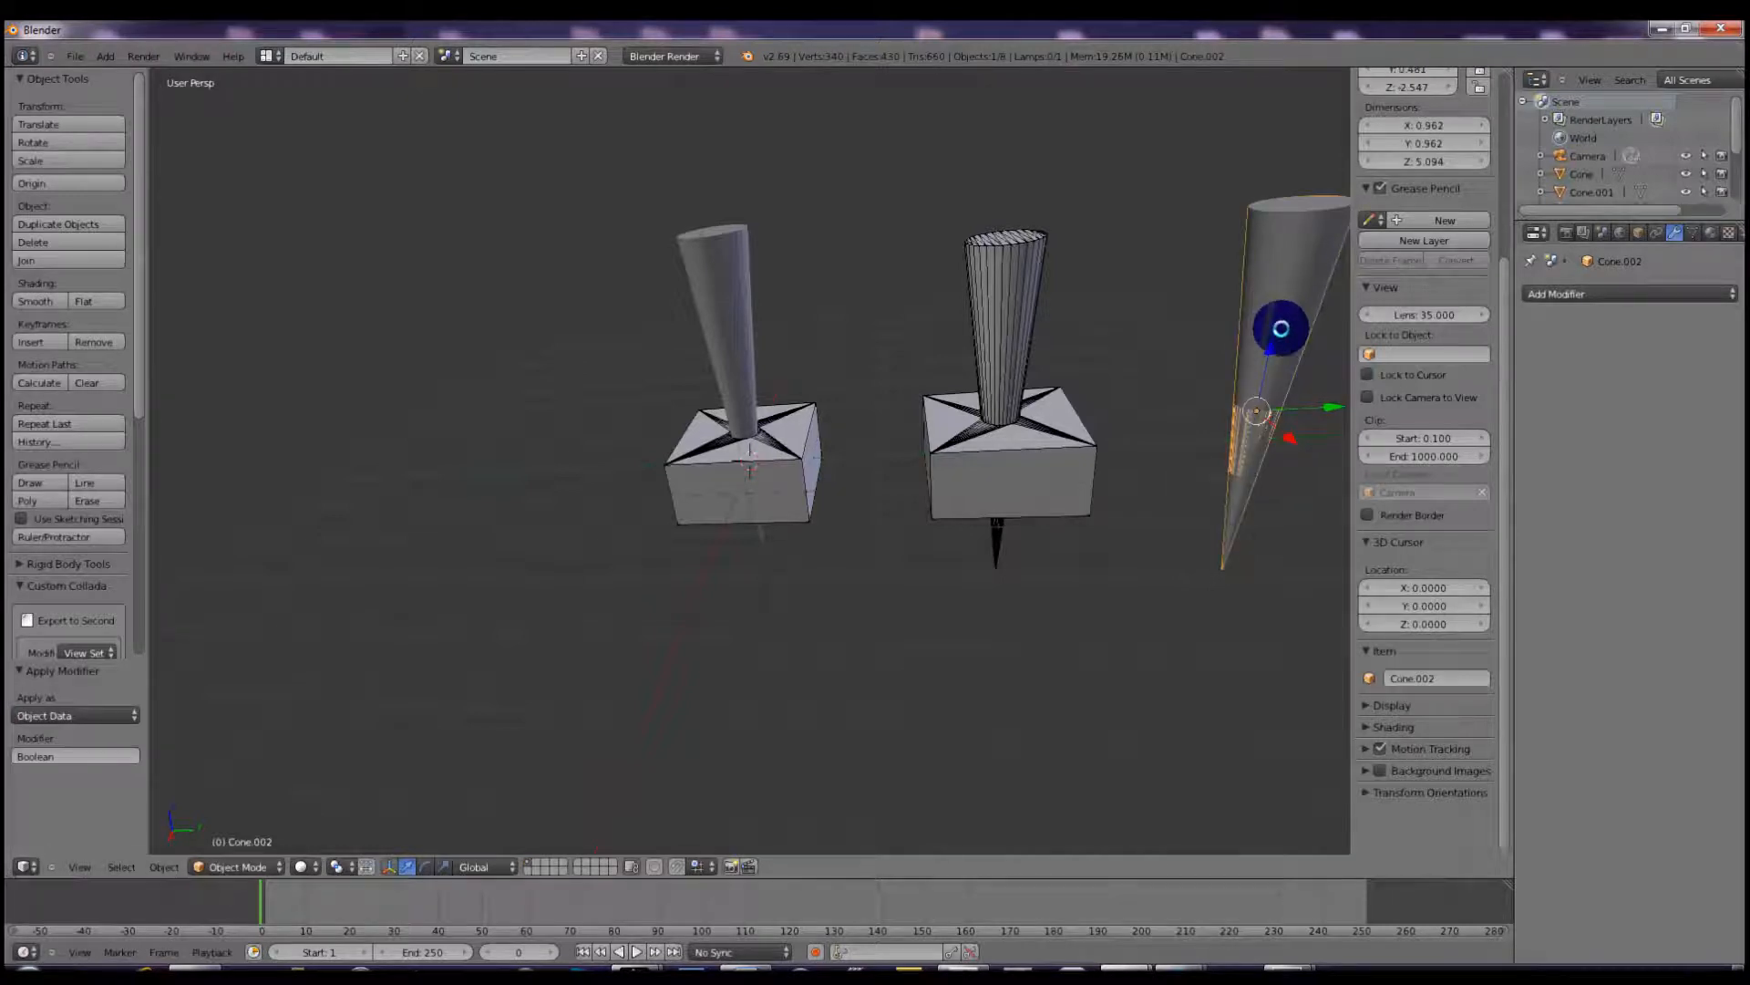
{"action": "key", "text": "x"}
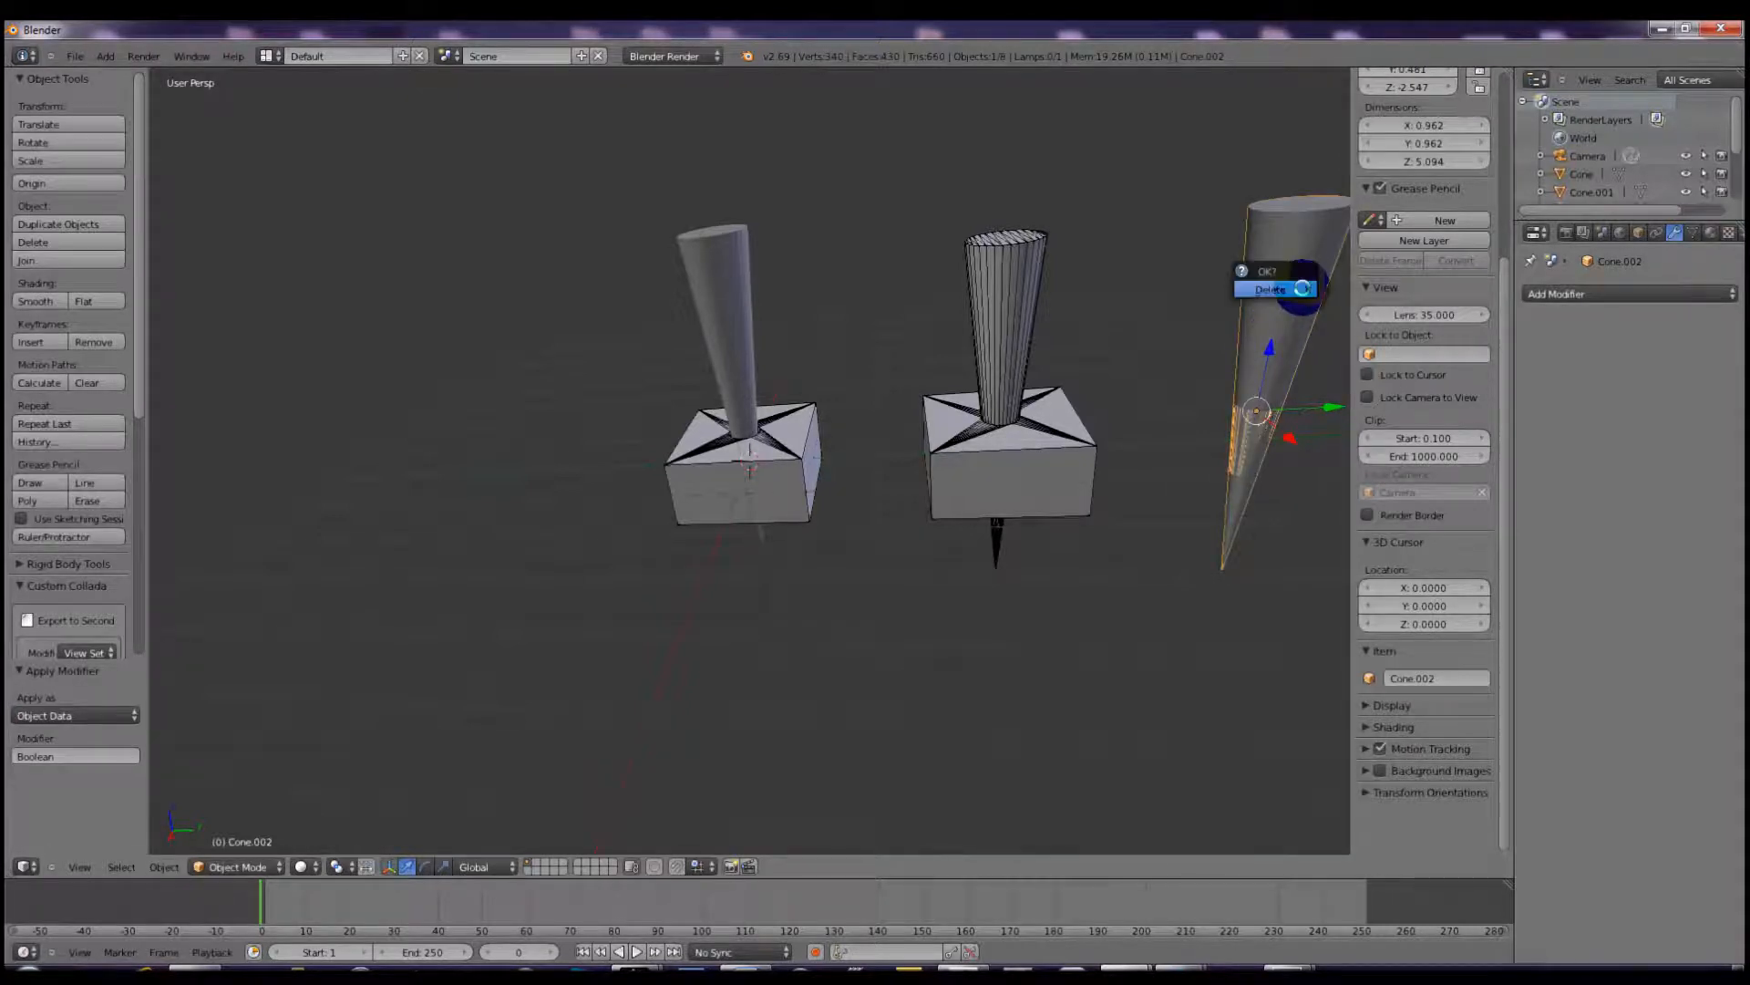
{"action": "left_click", "coordinate": [1301, 290]}
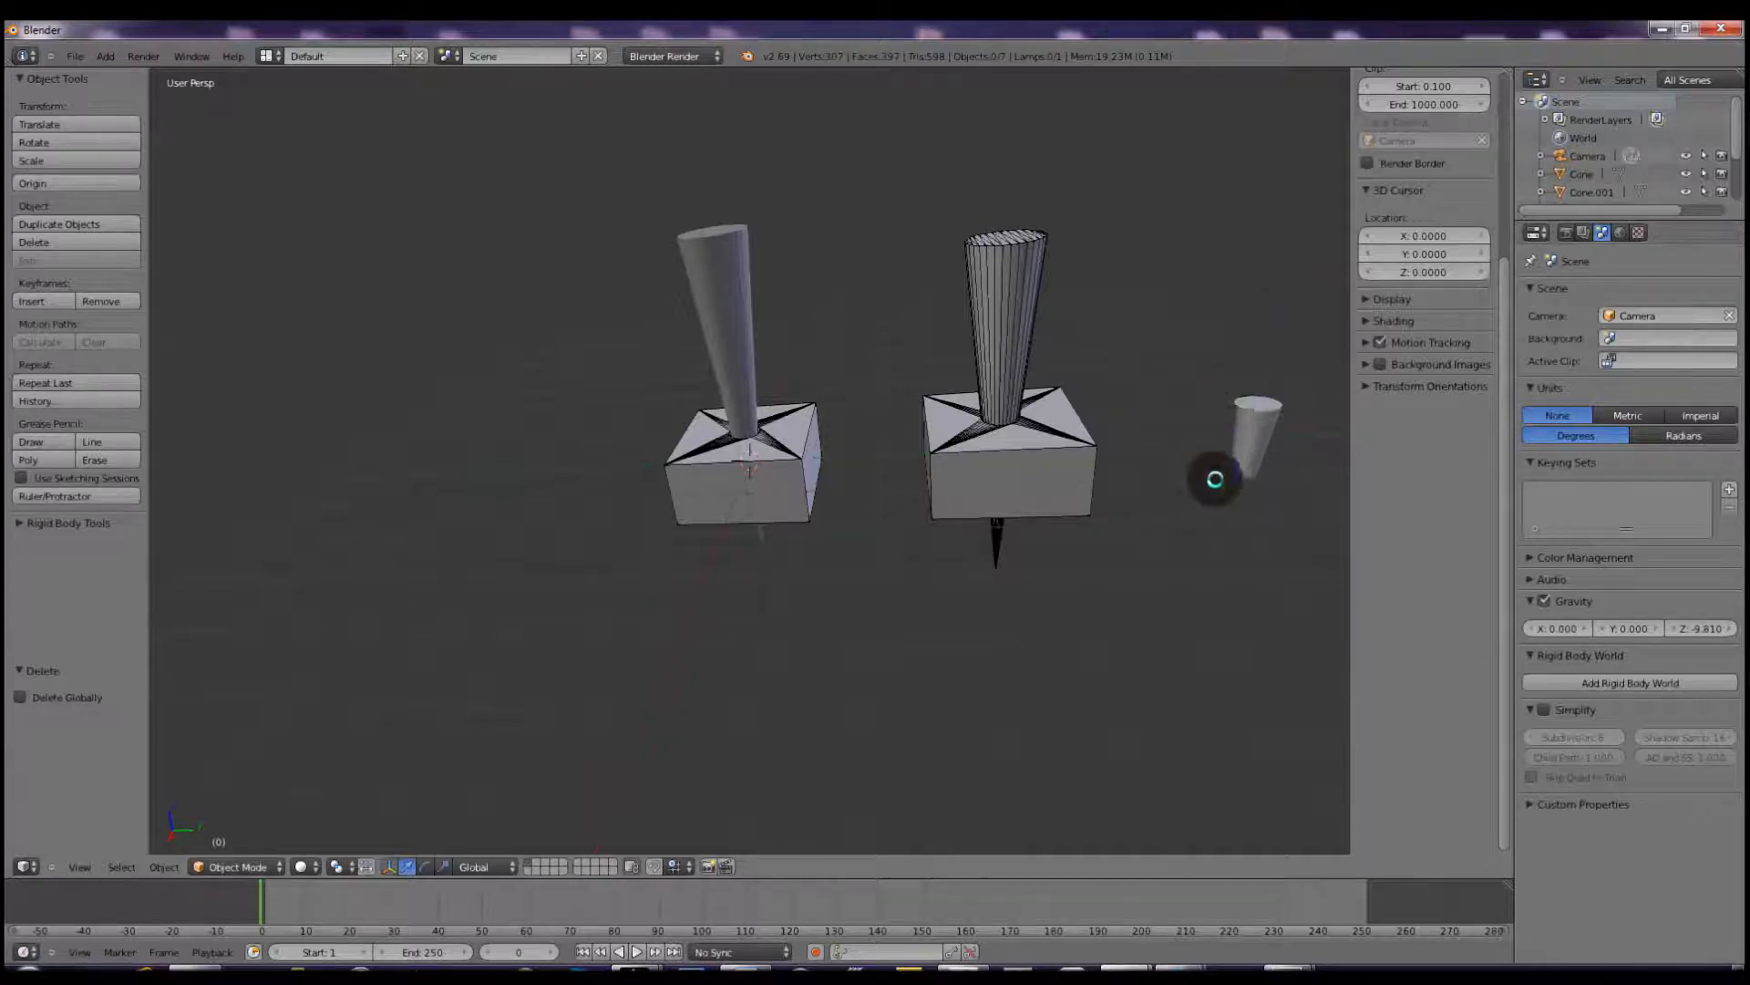
Apply the Union Boolean modifier on the middle cube and shift the merged object off its cone, including about 0.71 units along Y.
{"action": "right_click", "coordinate": [1028, 440]}
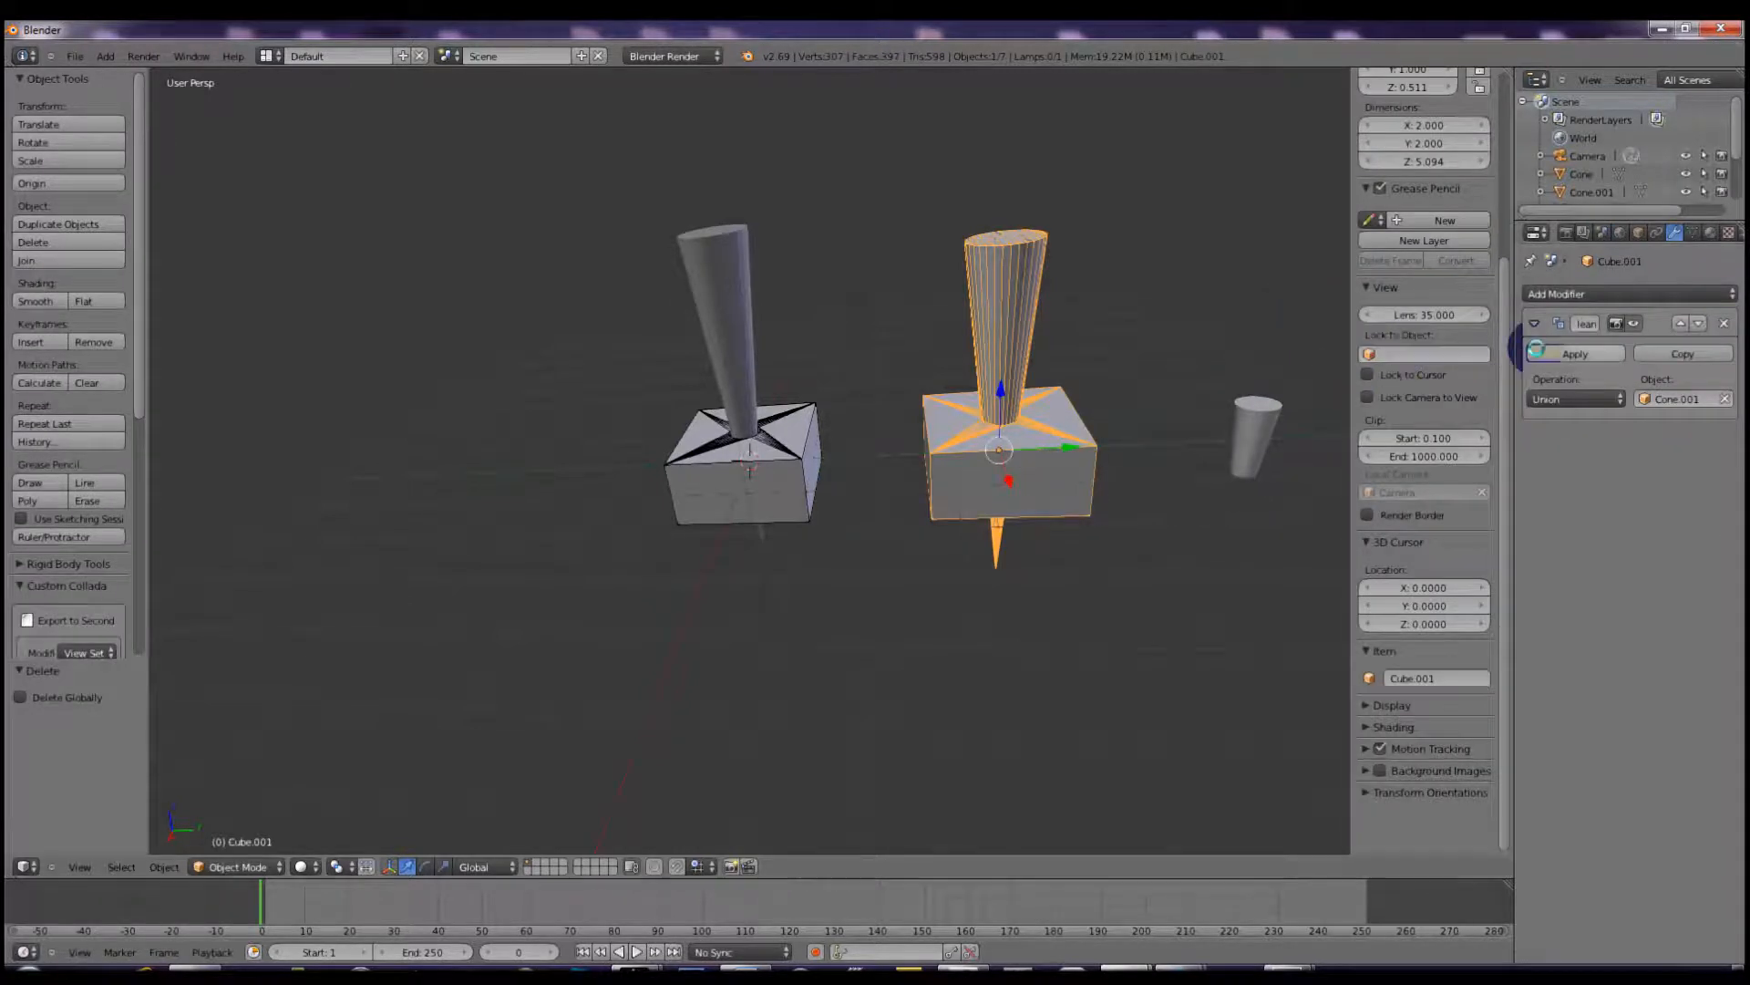
{"action": "left_click", "coordinate": [1541, 351]}
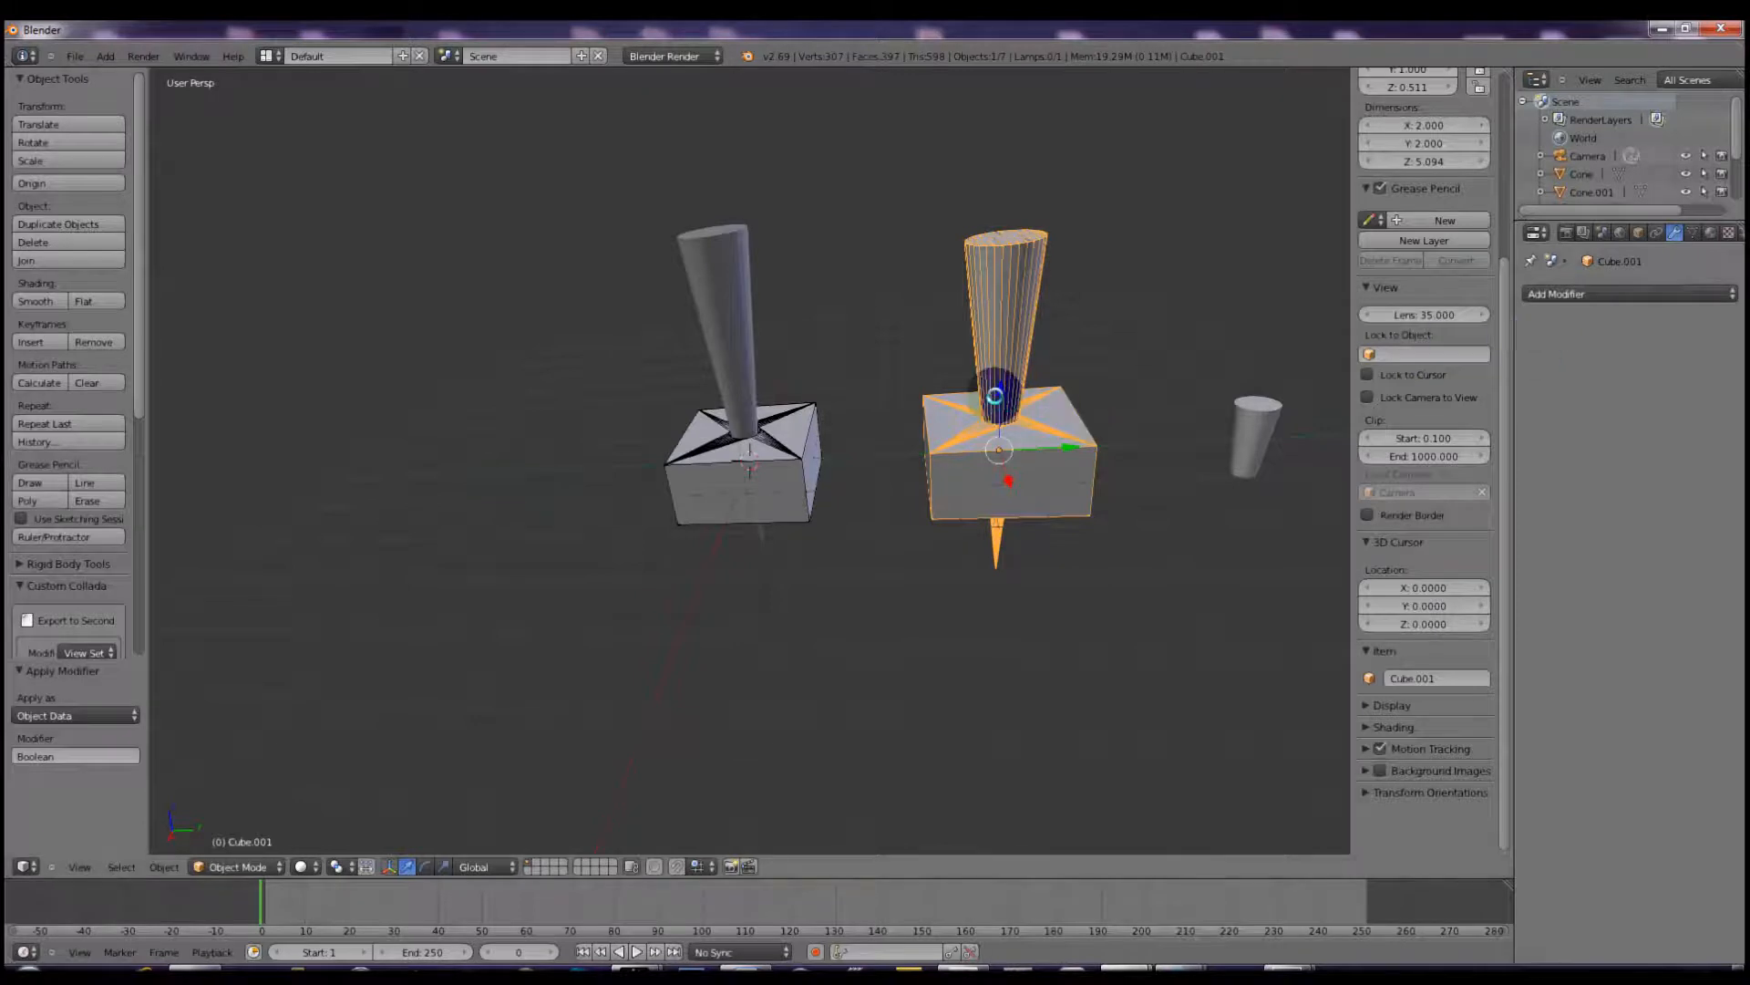
{"action": "key", "text": "g"}
{"action": "key", "text": "z"}
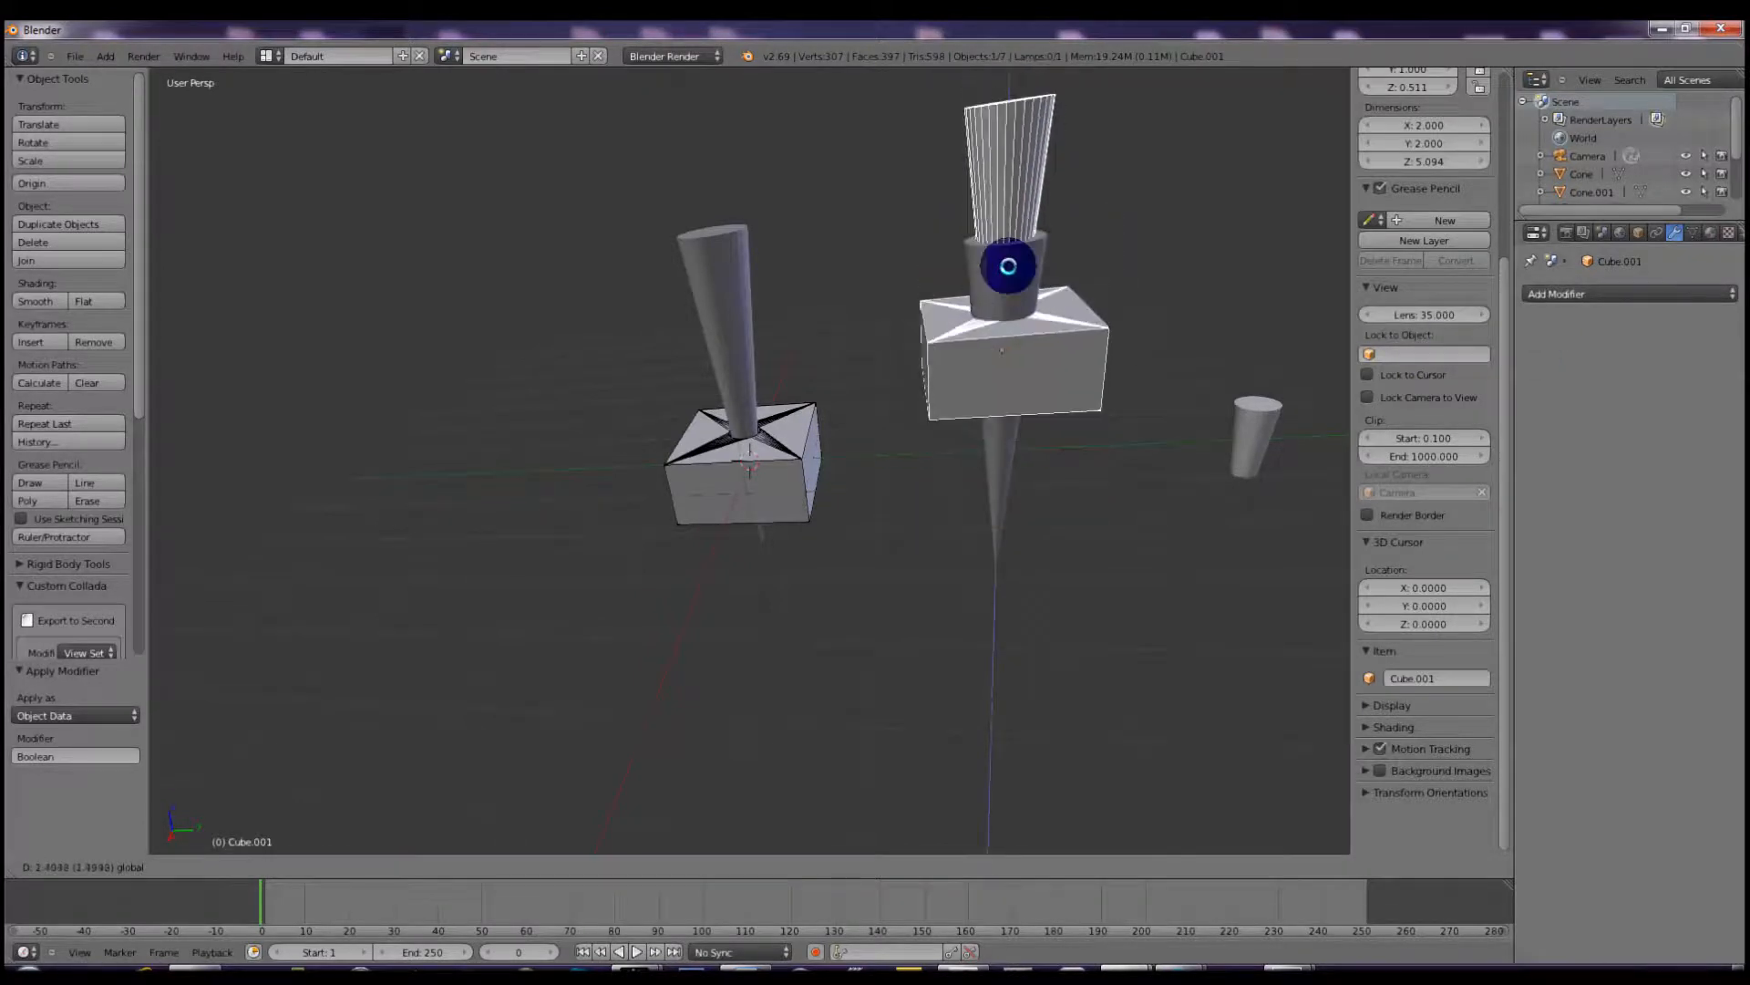
{"action": "left_click_drag", "start_coordinate": [1019, 367], "coordinate": [1103, 470]}
Delete the separate middle cone, Cone.001, leaving the merged cube-and-cone object in place.
{"action": "right_click", "coordinate": [1008, 385]}
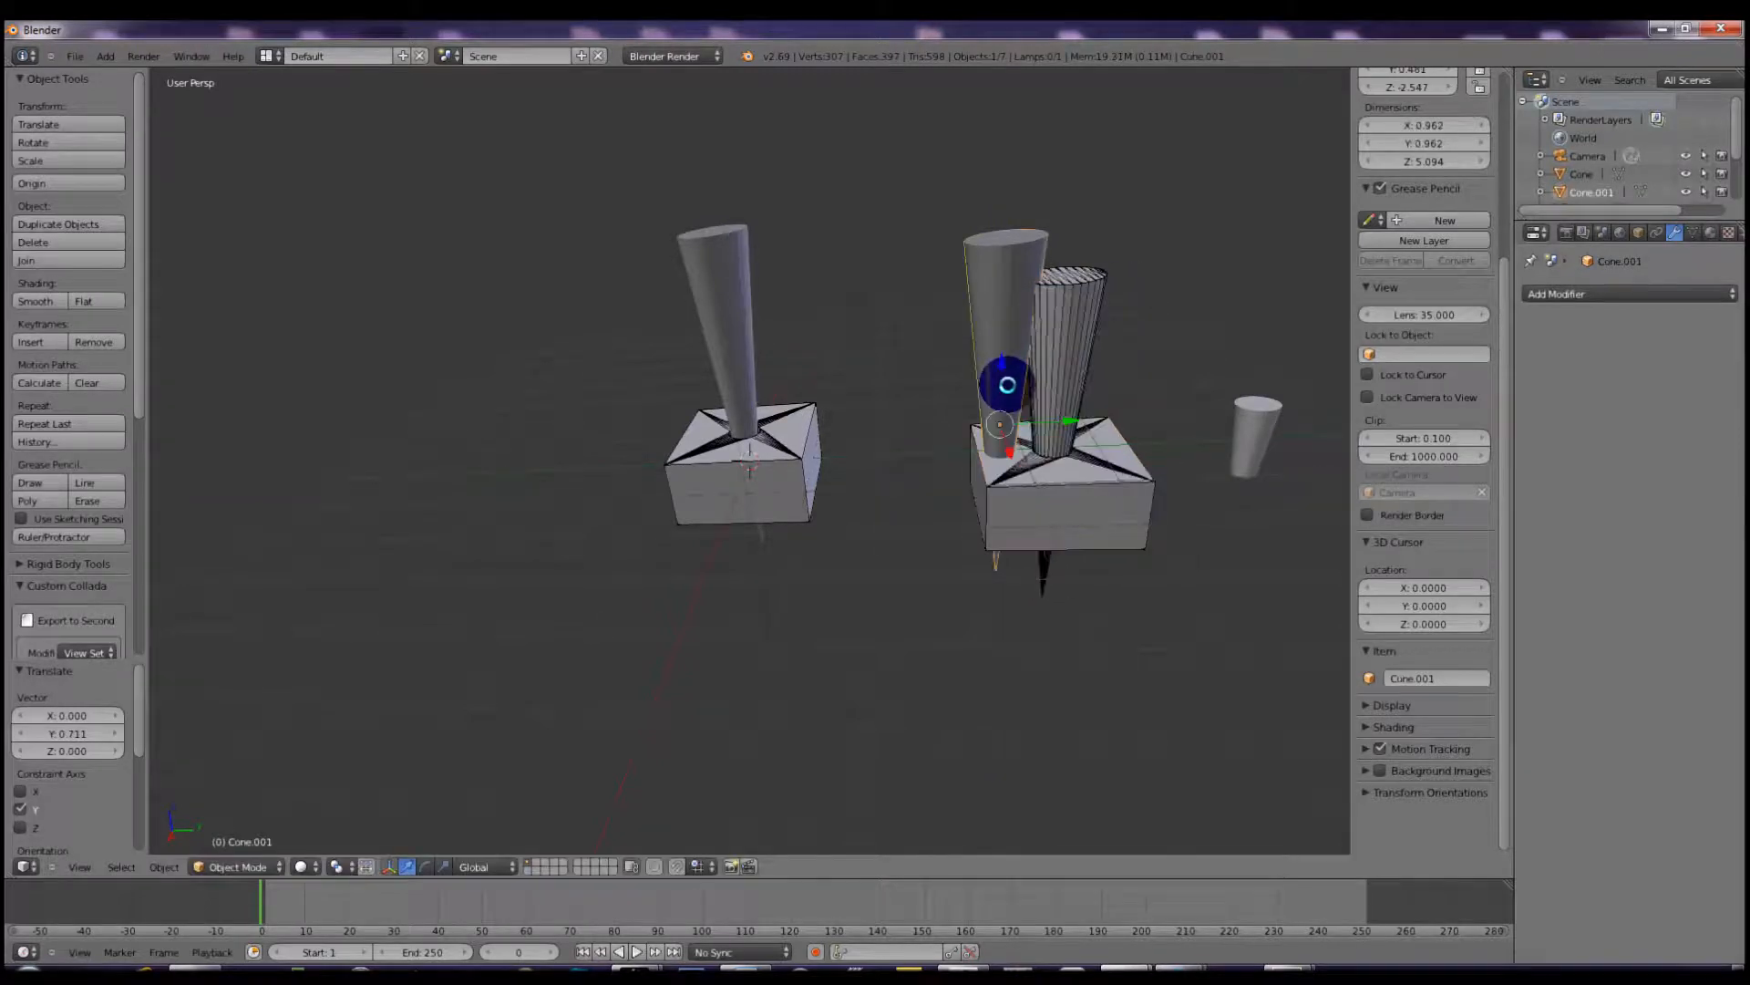
{"action": "key", "text": "x"}
{"action": "left_click", "coordinate": [1001, 392]}
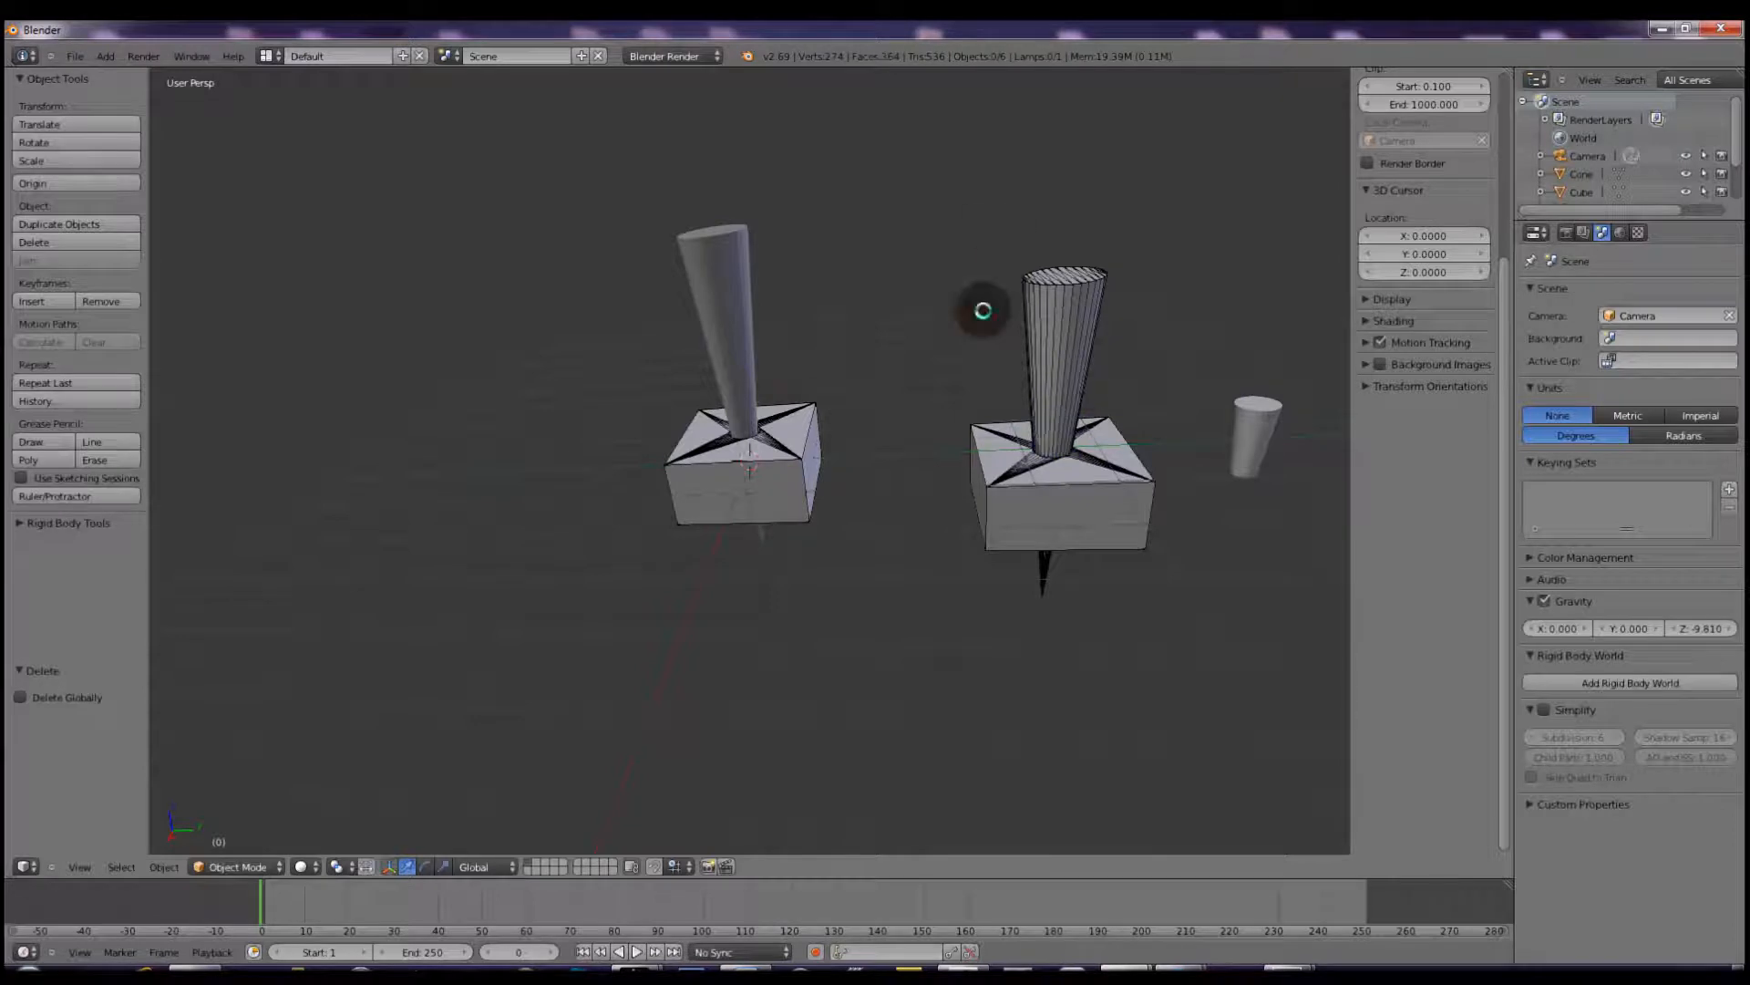
Move the original cube with the Difference cut about 1.17 units along the Y axis, clear of its cone.
{"action": "mouse_move", "coordinate": [988, 440]}
{"action": "middle_mouse_down"}
{"action": "mouse_move", "coordinate": [960, 420]}
{"action": "mouse_move", "coordinate": [992, 436]}
{"action": "middle_mouse_up"}
{"action": "scroll", "coordinate": [992, 435], "scroll_direction": "up", "scroll_amount": 2, "text": "ctrl"}
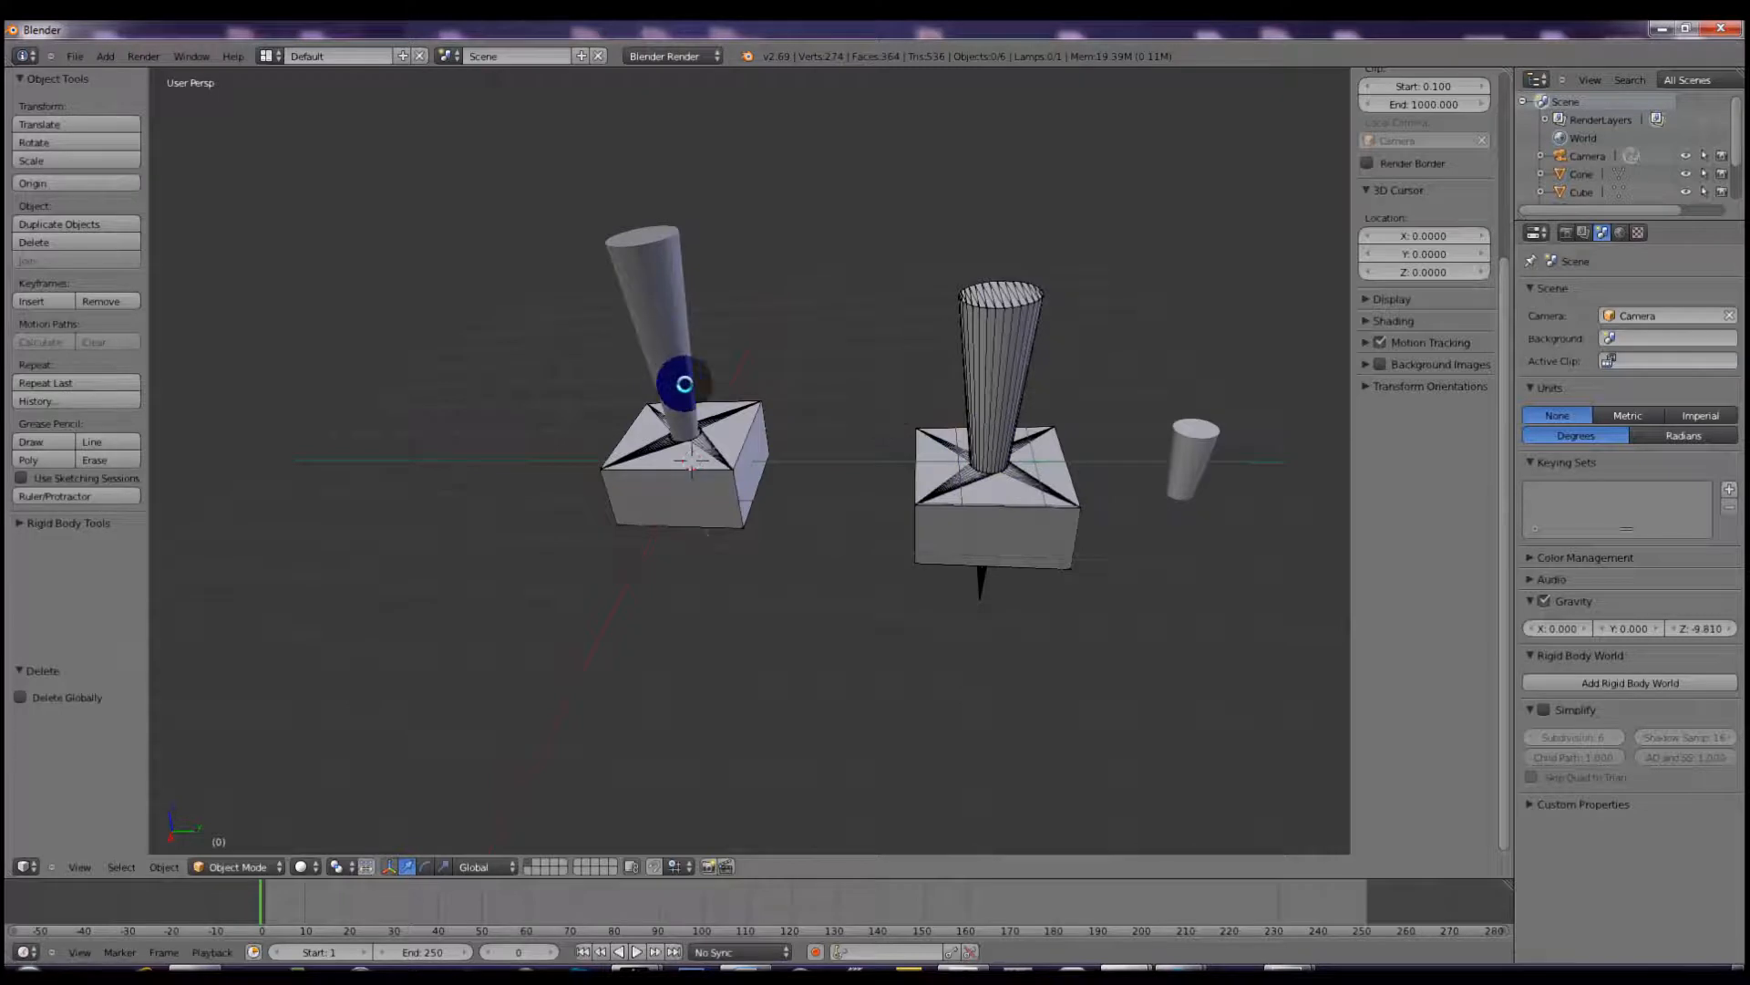
{"action": "right_click", "coordinate": [706, 423]}
{"action": "left_click", "coordinate": [1674, 232]}
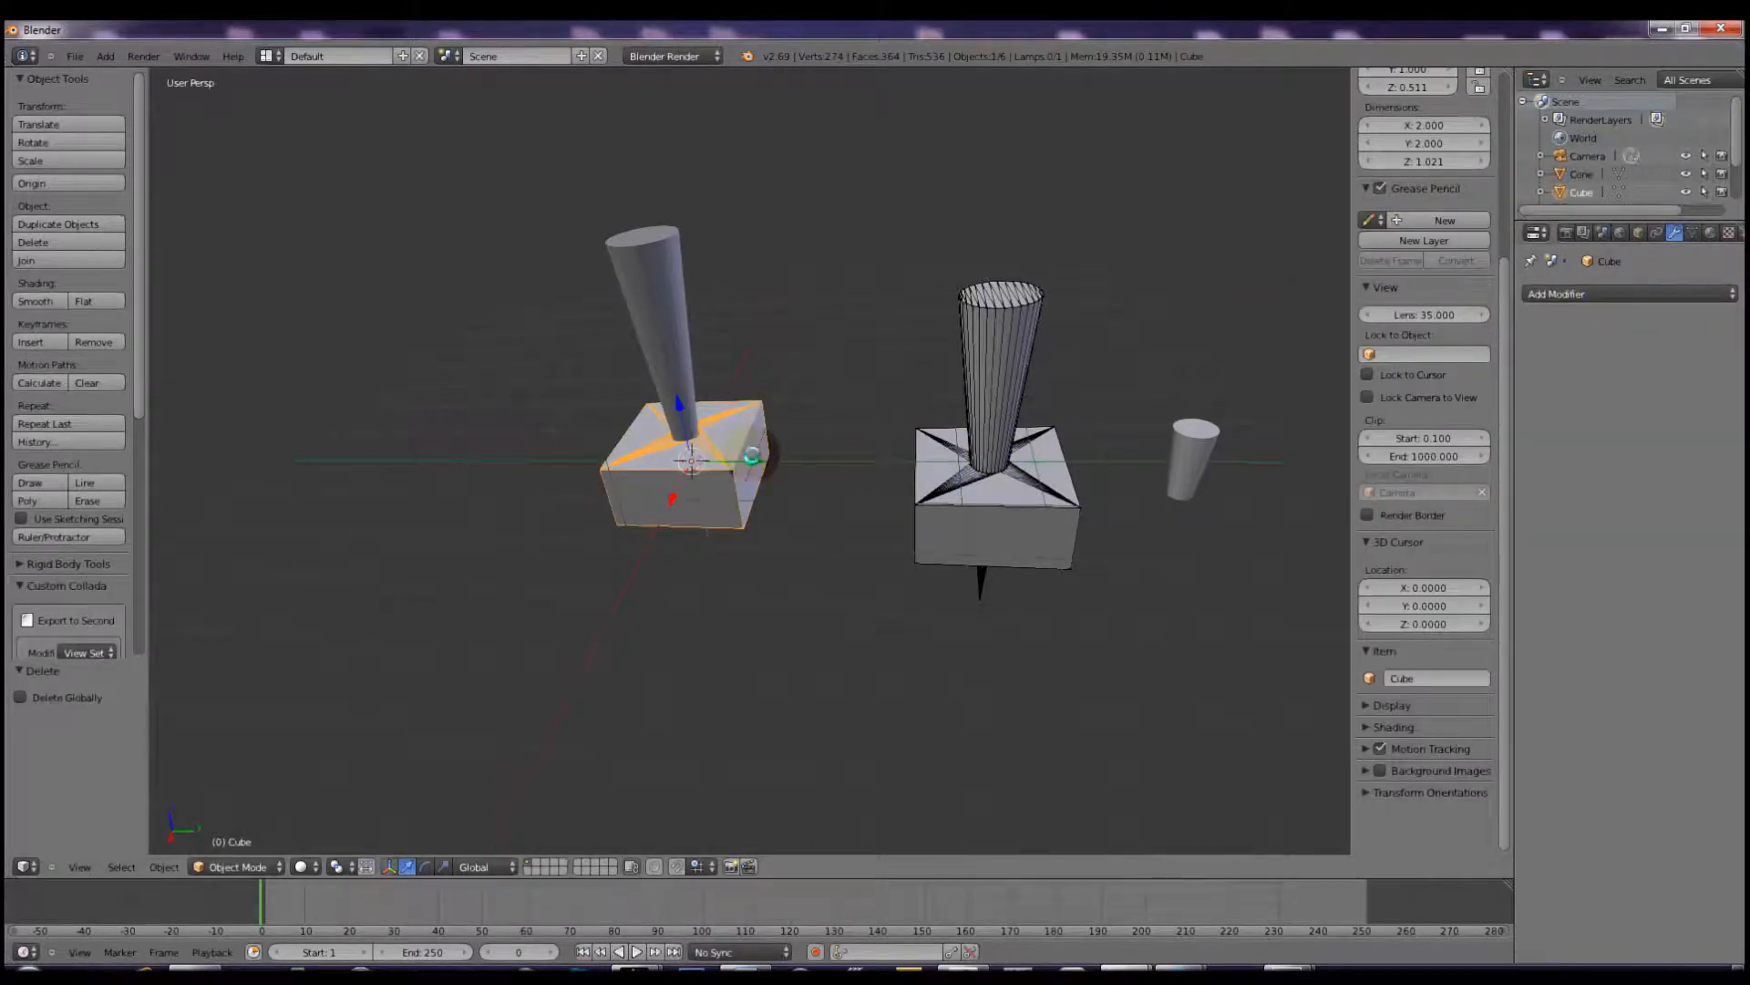
{"action": "left_click_drag", "start_coordinate": [757, 461], "coordinate": [823, 459]}
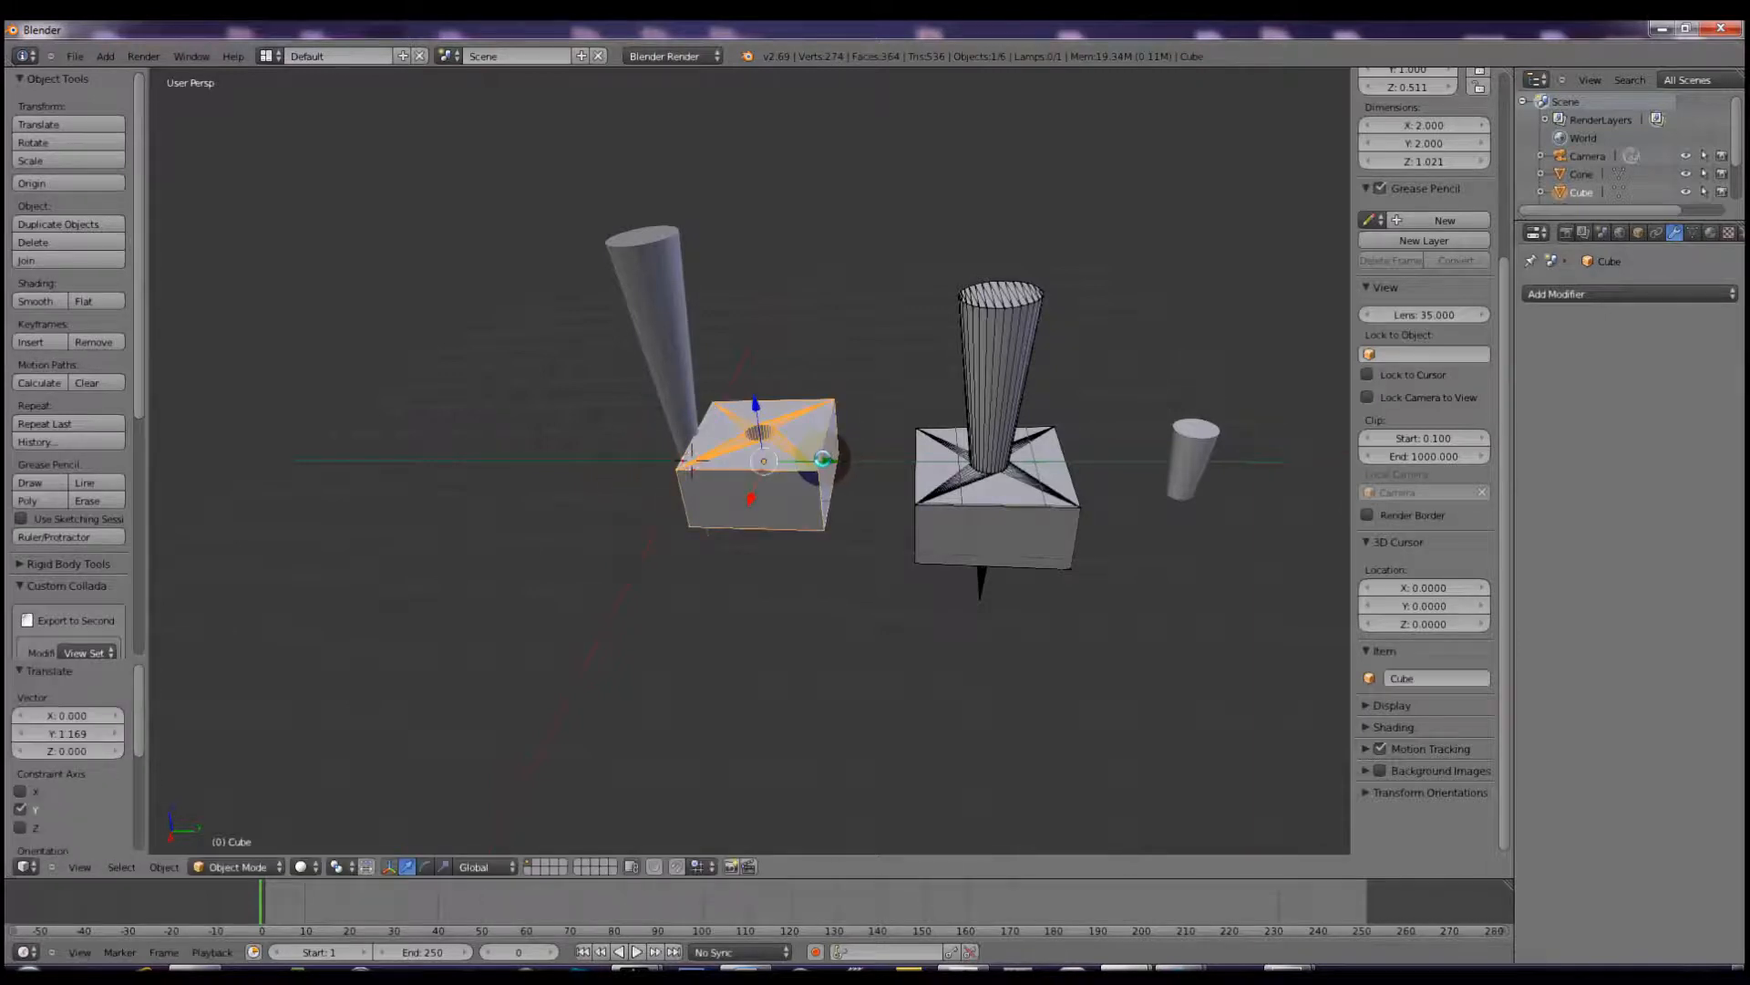
Delete the original cone and move the cut cube about 0.69 units along the X axis.
{"action": "right_click", "coordinate": [643, 291]}
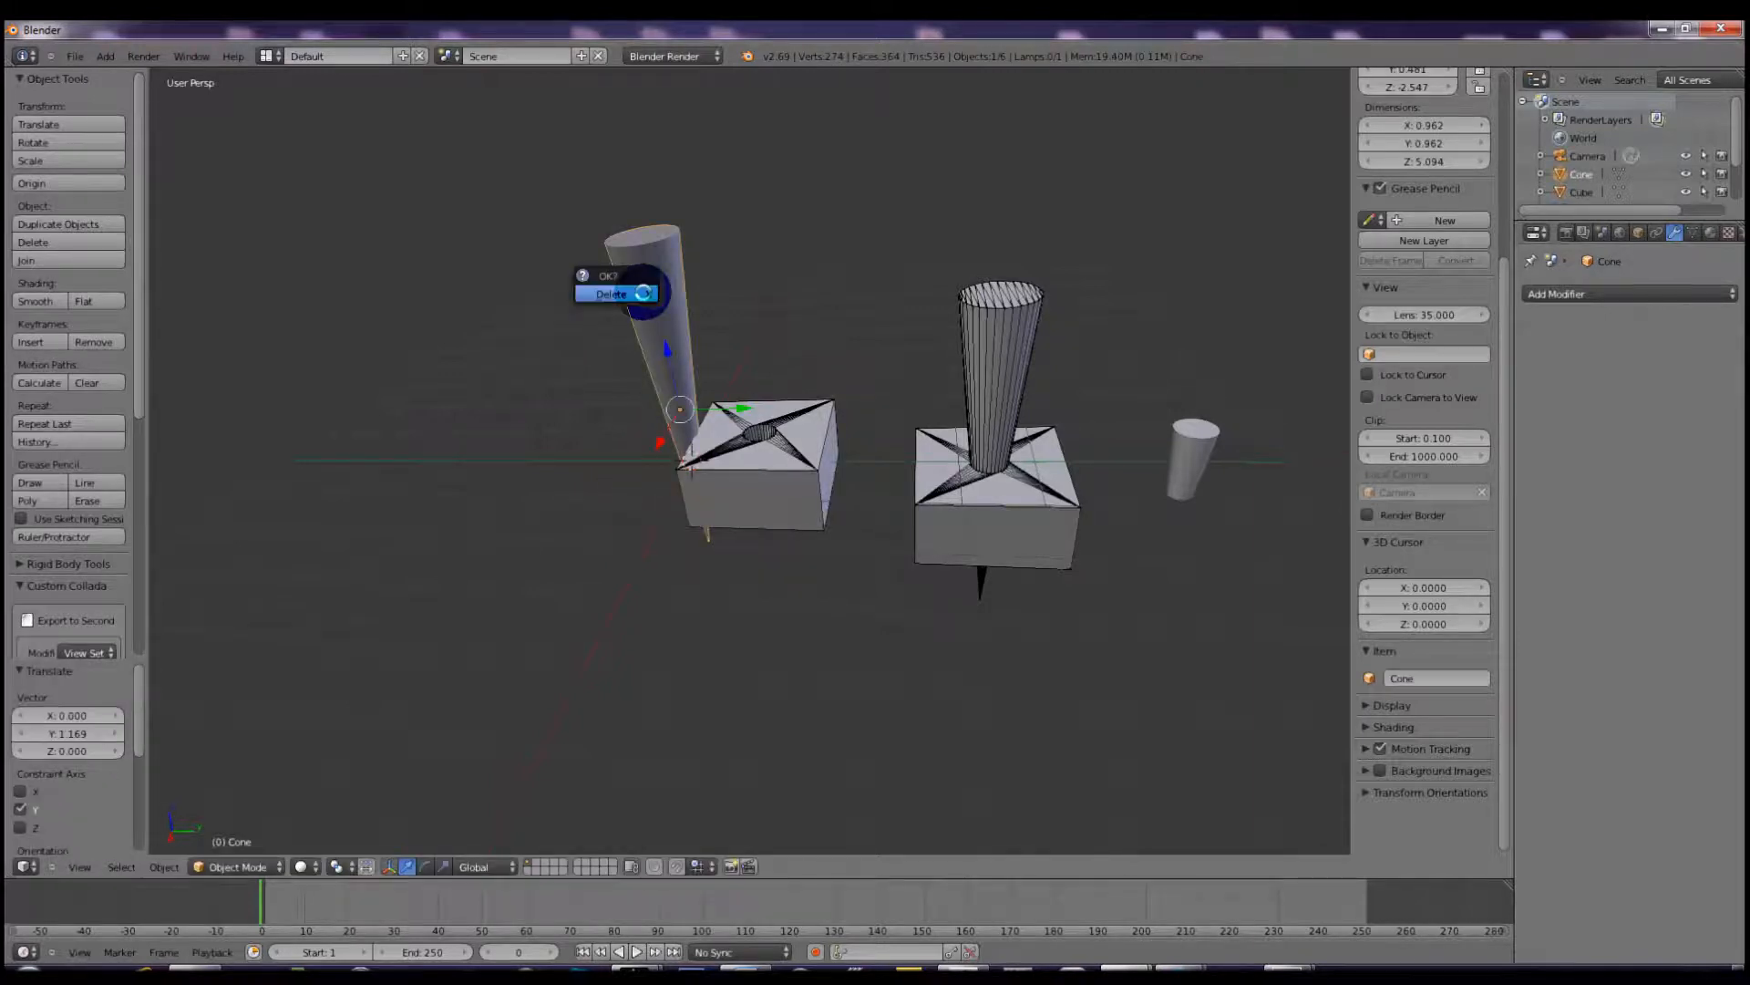
{"action": "key", "text": "x"}
{"action": "left_click", "coordinate": [671, 407]}
{"action": "right_click", "coordinate": [784, 444]}
{"action": "left_click_drag", "start_coordinate": [742, 500], "coordinate": [734, 525]}
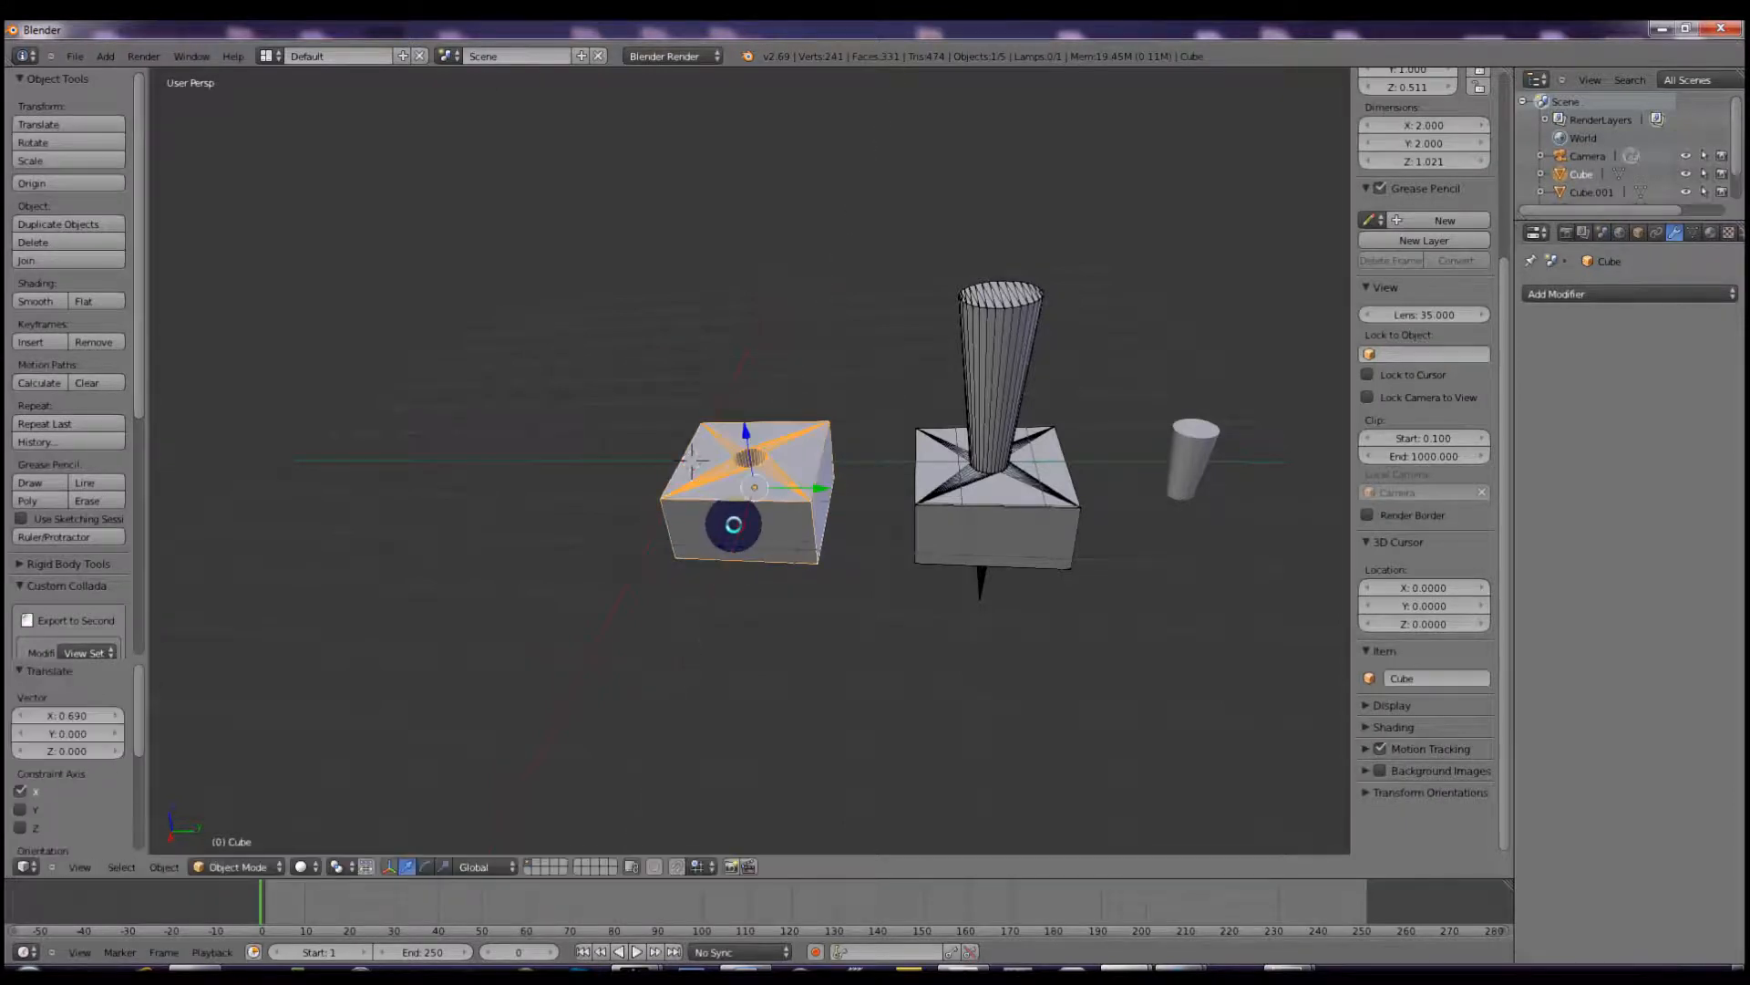
Add a Remesh modifier in Sharp mode with octree depth 4 to the cut cube and apply it.
{"action": "scroll", "coordinate": [743, 533], "scroll_direction": "up", "scroll_amount": 1}
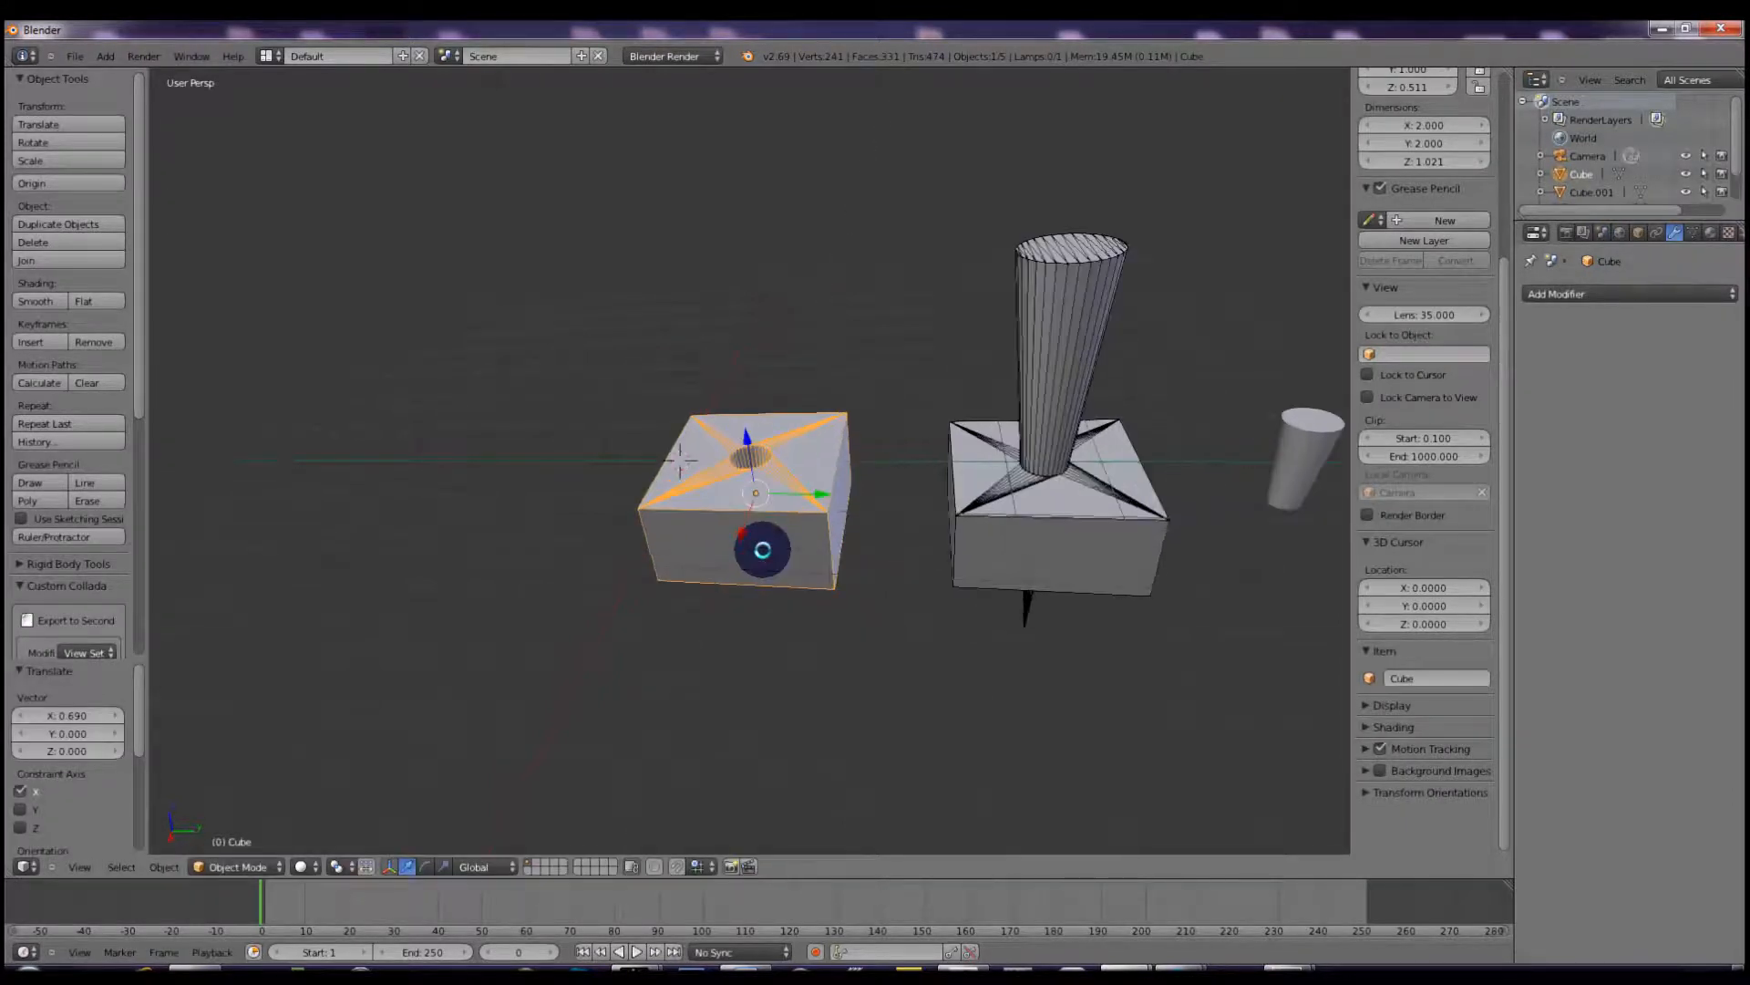
{"action": "middle_click_drag", "start_coordinate": [875, 477], "coordinate": [864, 504]}
{"action": "scroll", "coordinate": [873, 470], "scroll_direction": "down", "scroll_amount": 3, "text": "ctrl"}
{"action": "scroll", "coordinate": [873, 470], "scroll_direction": "up", "scroll_amount": 3, "text": "ctrl"}
{"action": "scroll", "coordinate": [871, 469], "scroll_direction": "up", "scroll_amount": 2, "text": "ctrl"}
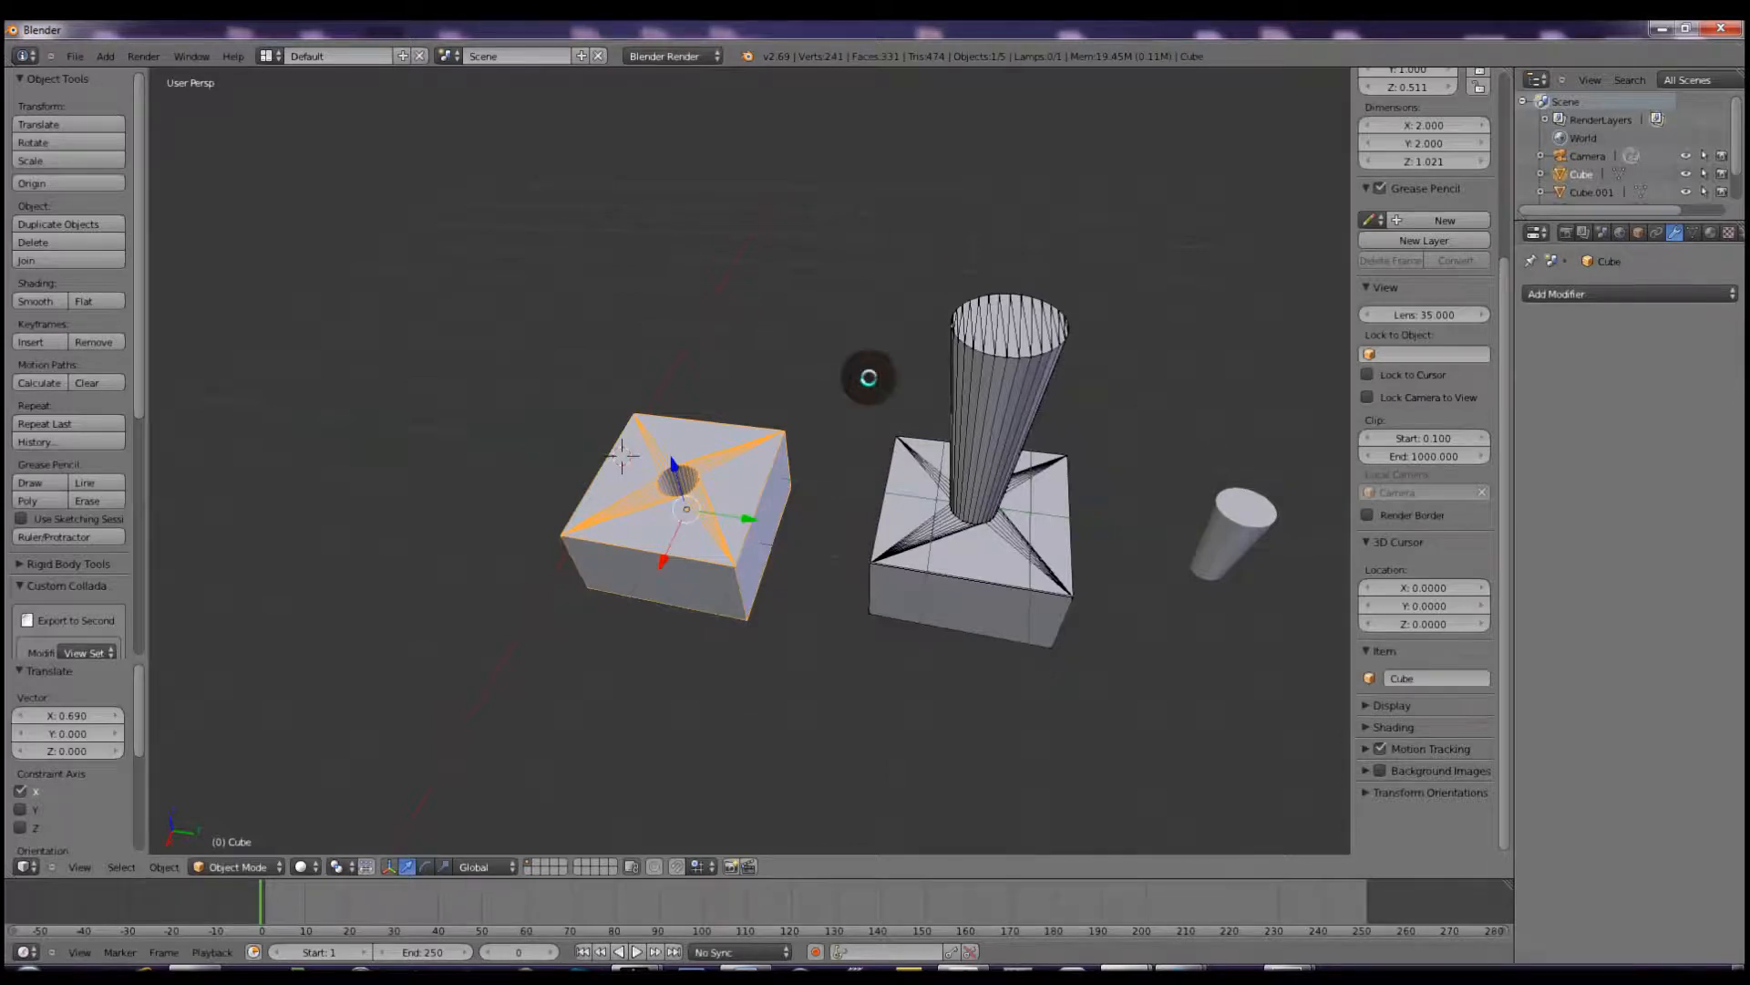
{"action": "left_click", "coordinate": [1578, 292]}
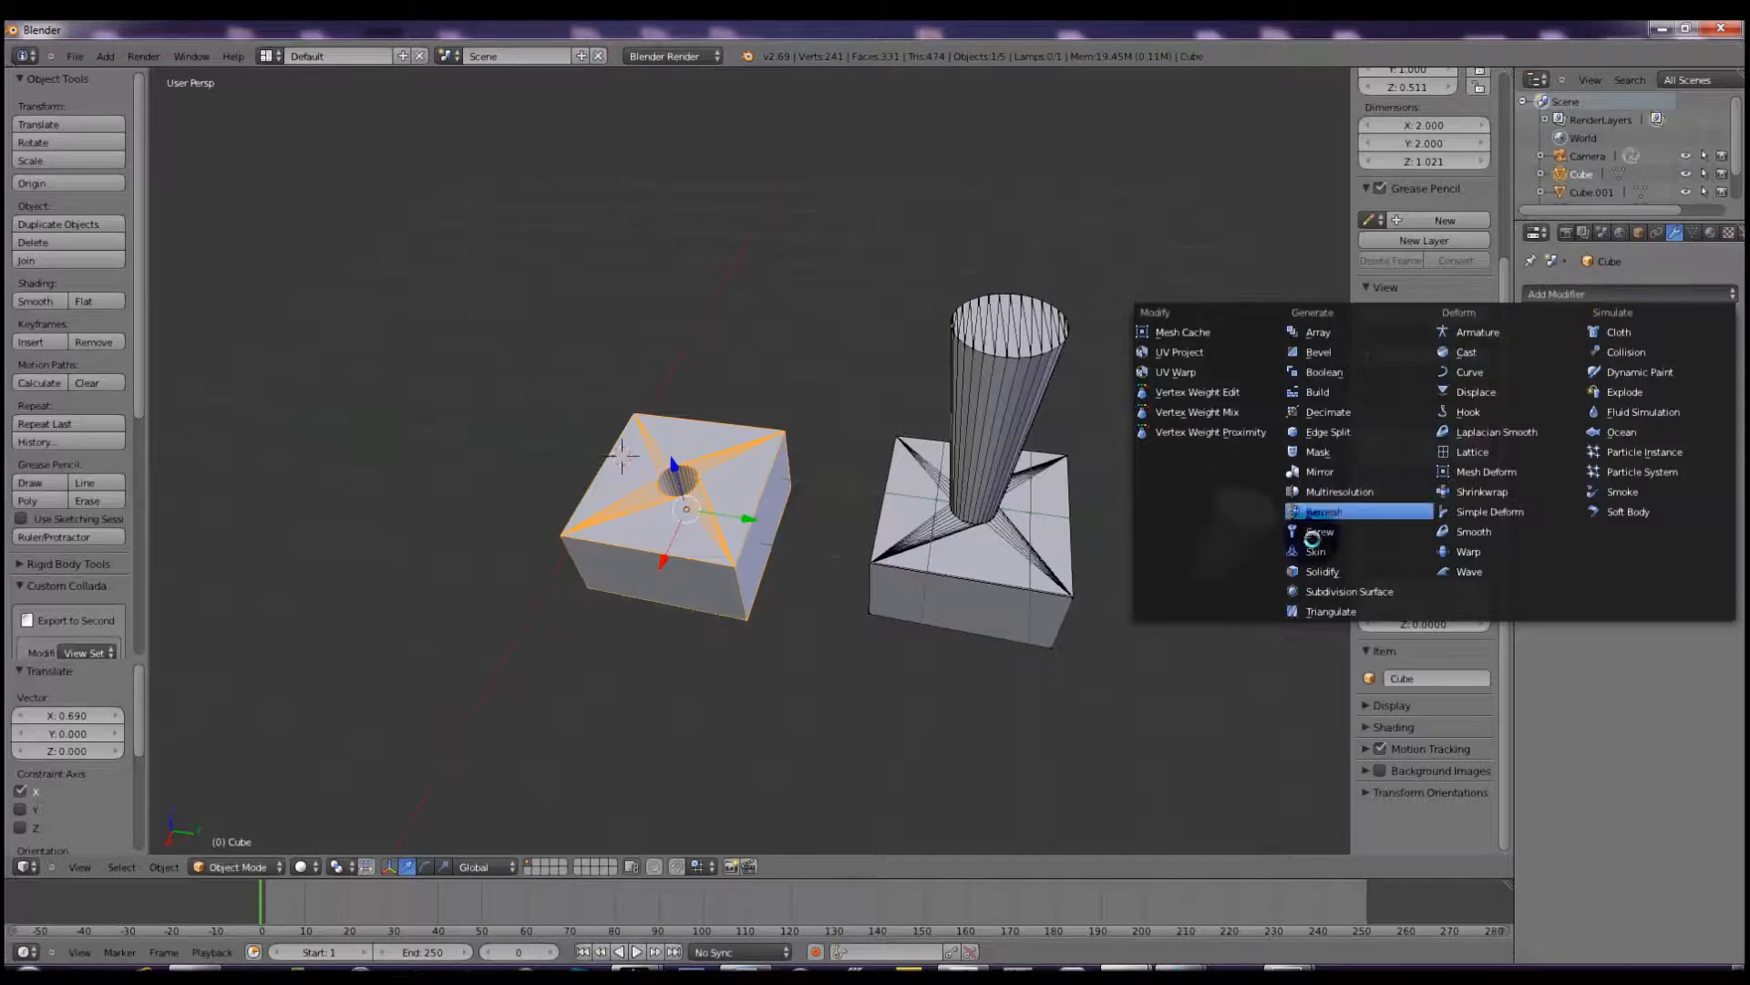
{"action": "left_click", "coordinate": [1318, 511]}
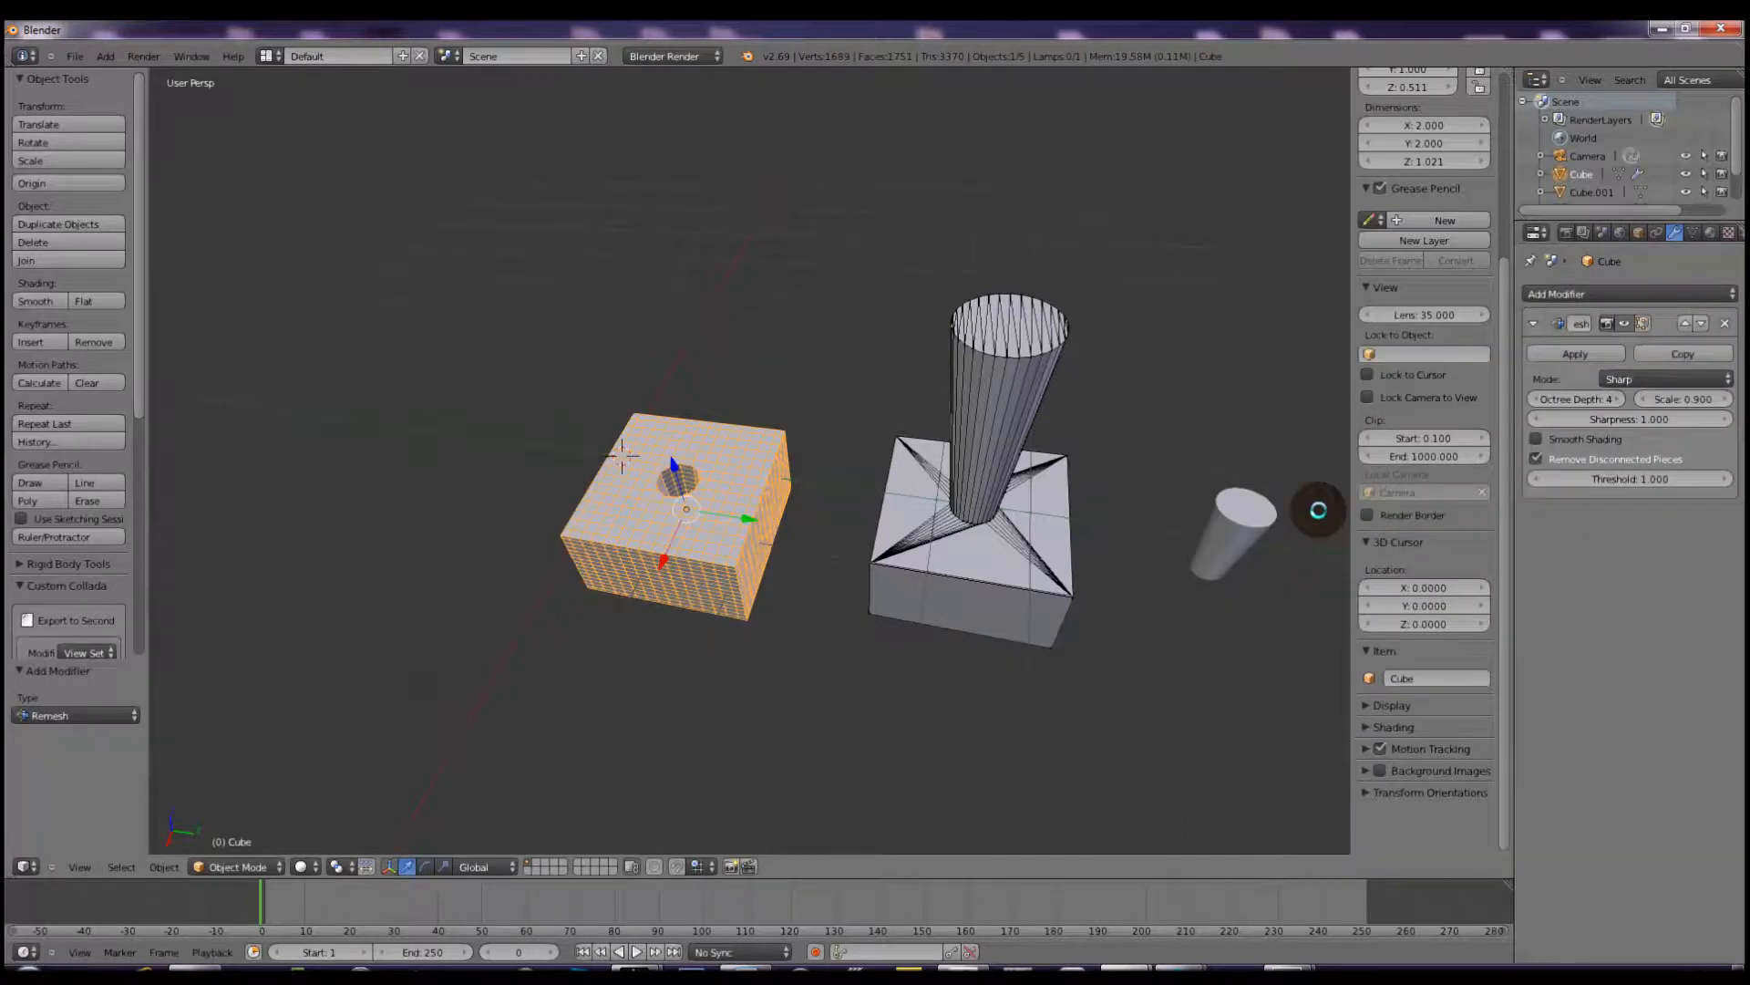
{"action": "scroll", "coordinate": [806, 602], "scroll_direction": "up", "scroll_amount": 3}
{"action": "mouse_move", "coordinate": [807, 599]}
{"action": "middle_mouse_down"}
{"action": "mouse_move", "coordinate": [867, 559]}
{"action": "mouse_move", "coordinate": [825, 578]}
{"action": "middle_mouse_up"}
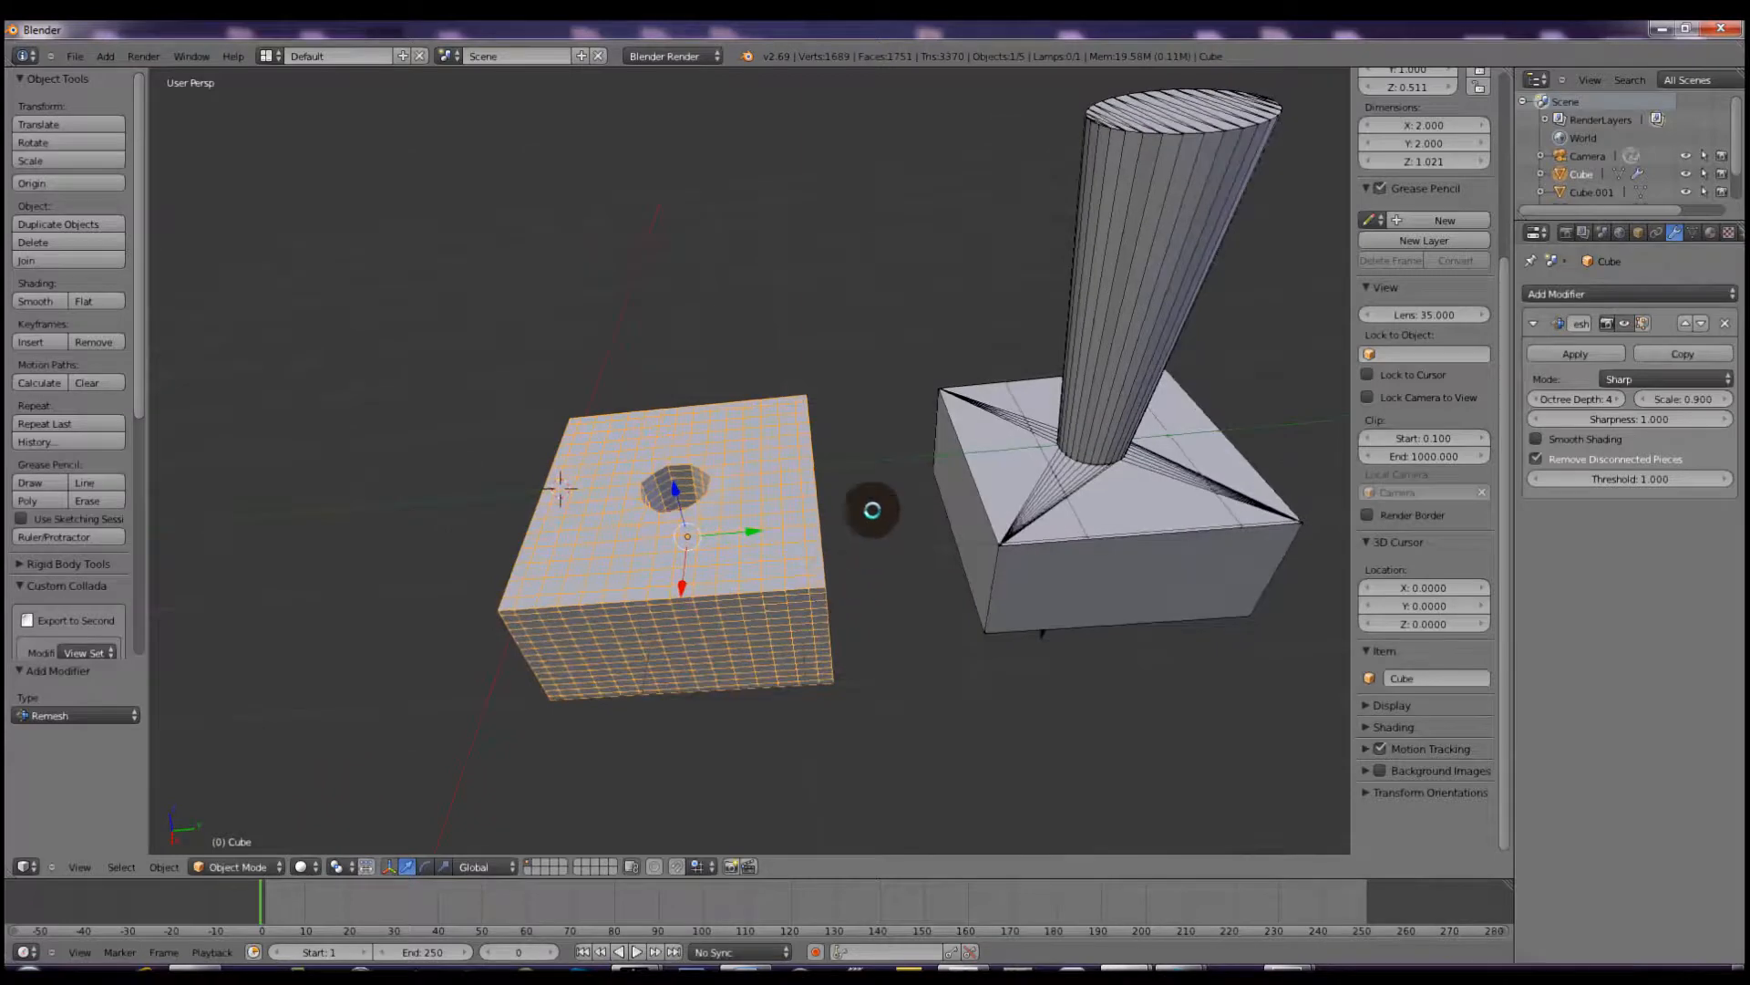
{"action": "left_click", "coordinate": [1540, 354]}
Add a Remesh modifier in Sharp mode to the merged cube-and-cone object and raise its octree depth to 6.
{"action": "right_click", "coordinate": [1071, 529]}
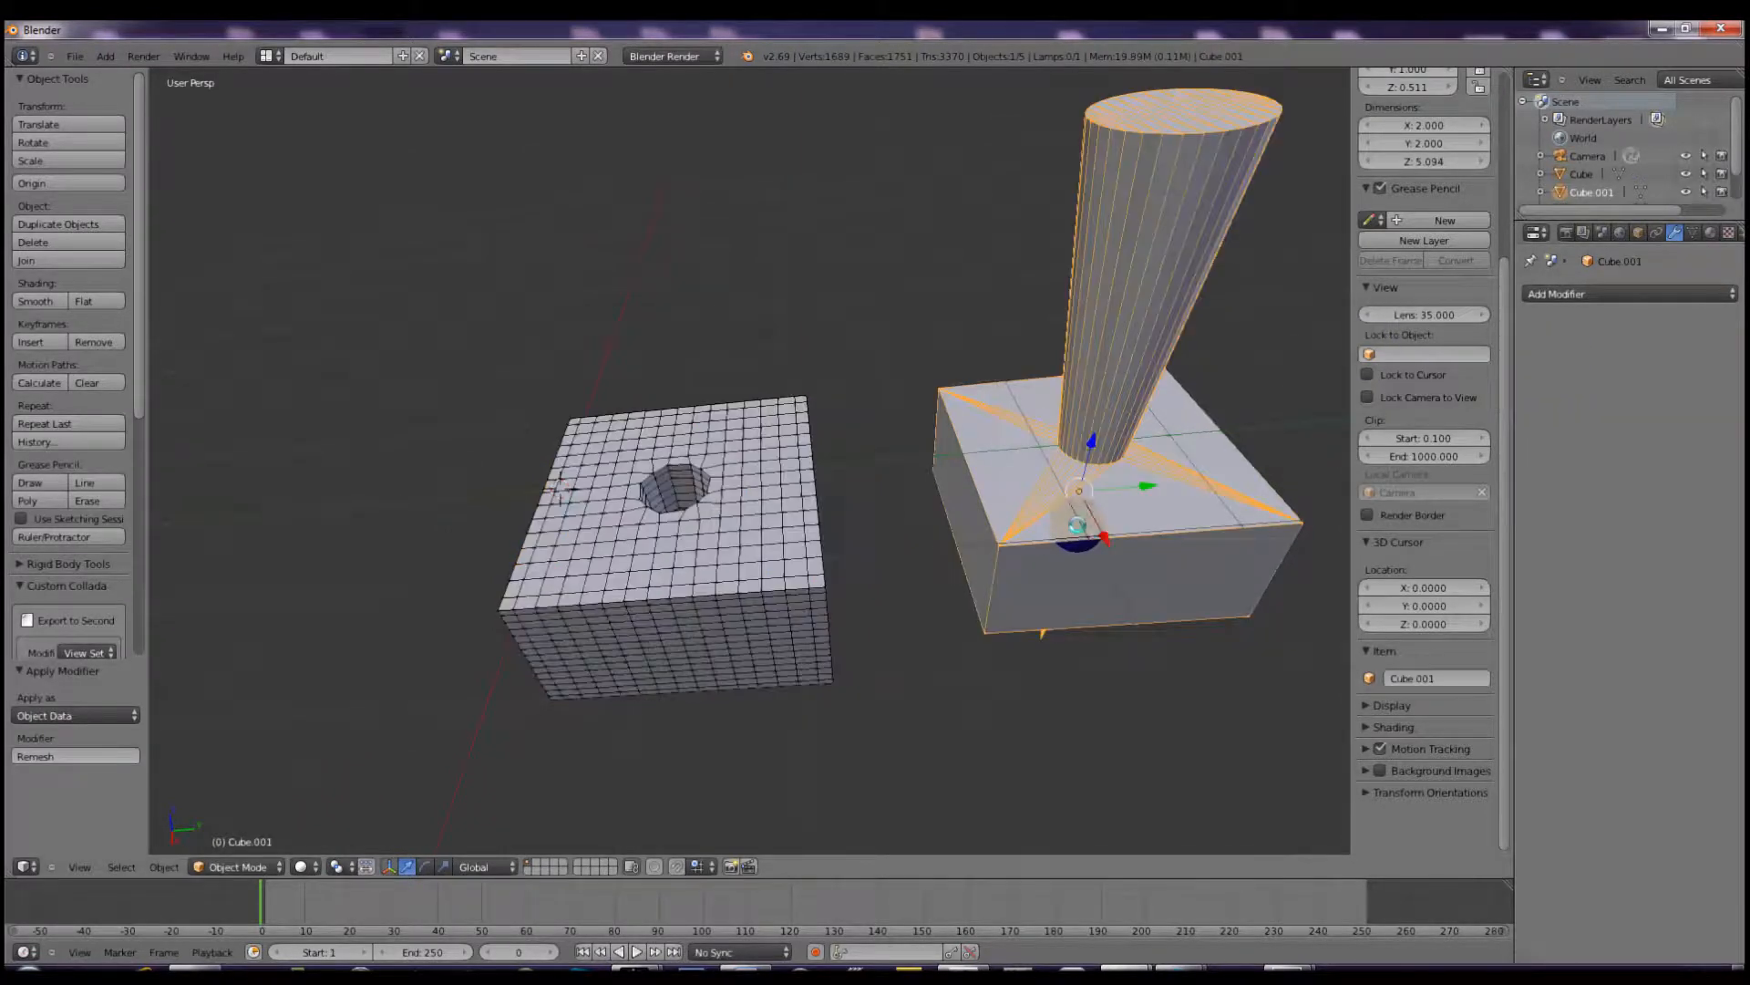
{"action": "left_click", "coordinate": [1561, 294]}
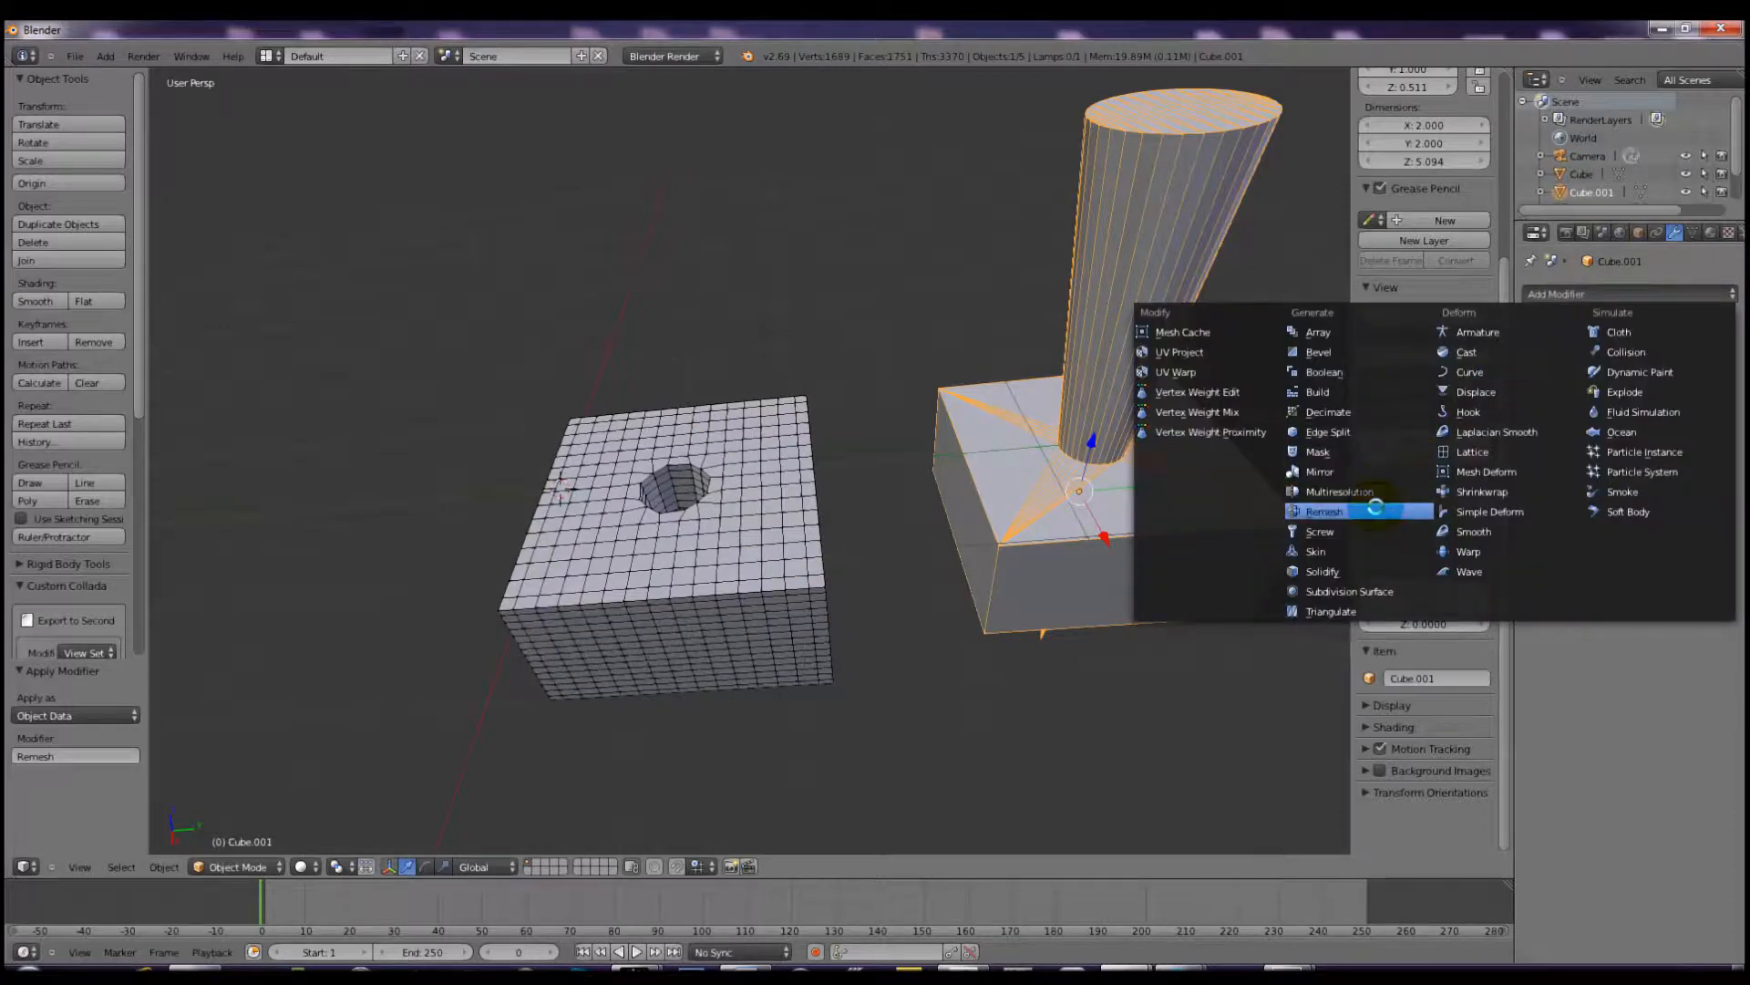
{"action": "left_click", "coordinate": [1326, 511]}
{"action": "middle_click_drag", "start_coordinate": [1222, 666], "coordinate": [1176, 672]}
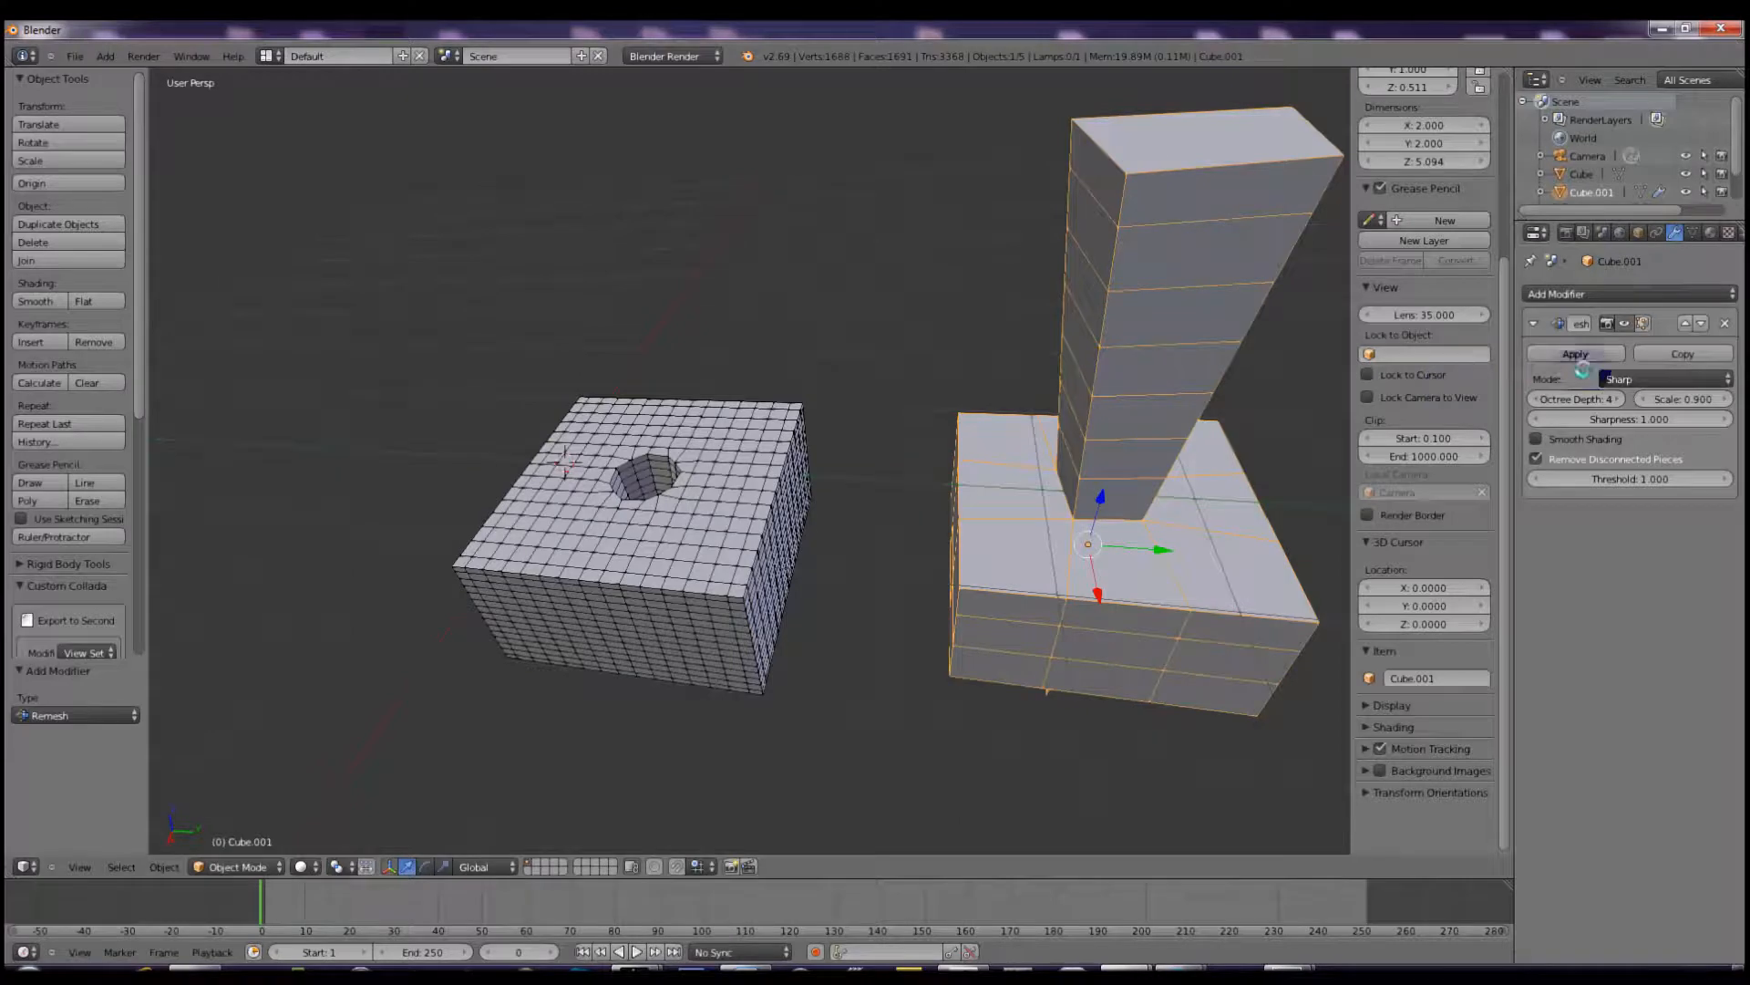
{"action": "left_click", "coordinate": [1618, 398]}
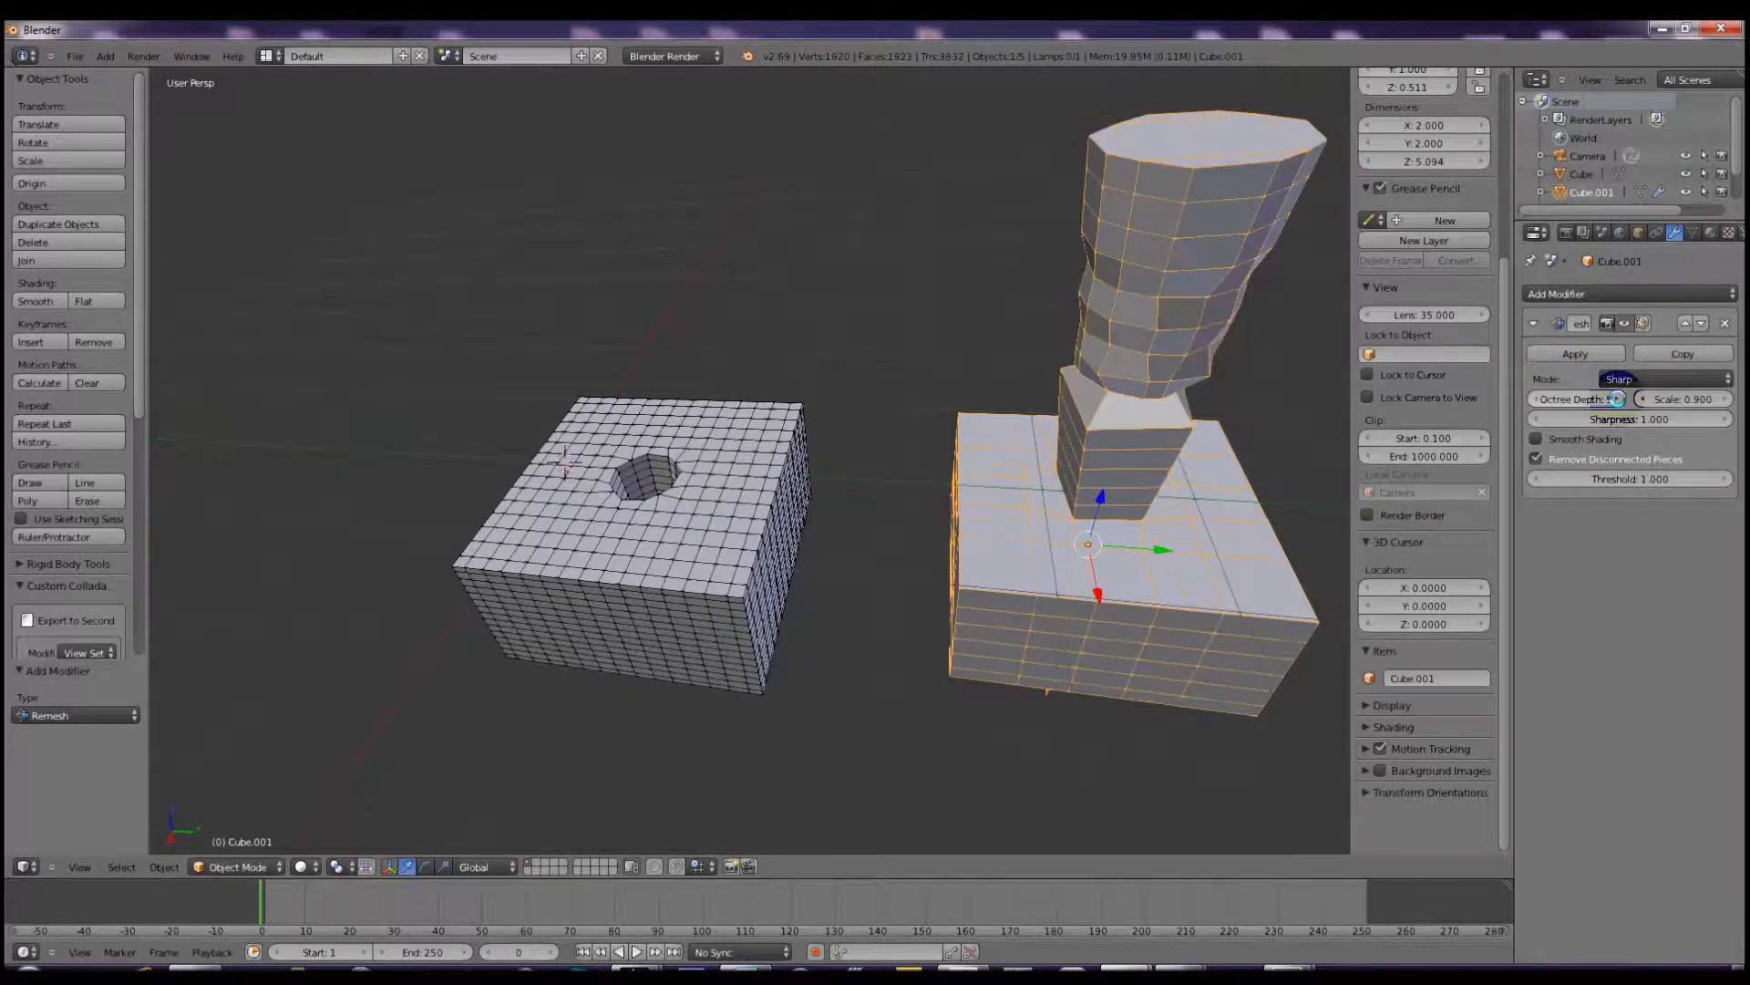
{"action": "left_click", "coordinate": [1618, 399]}
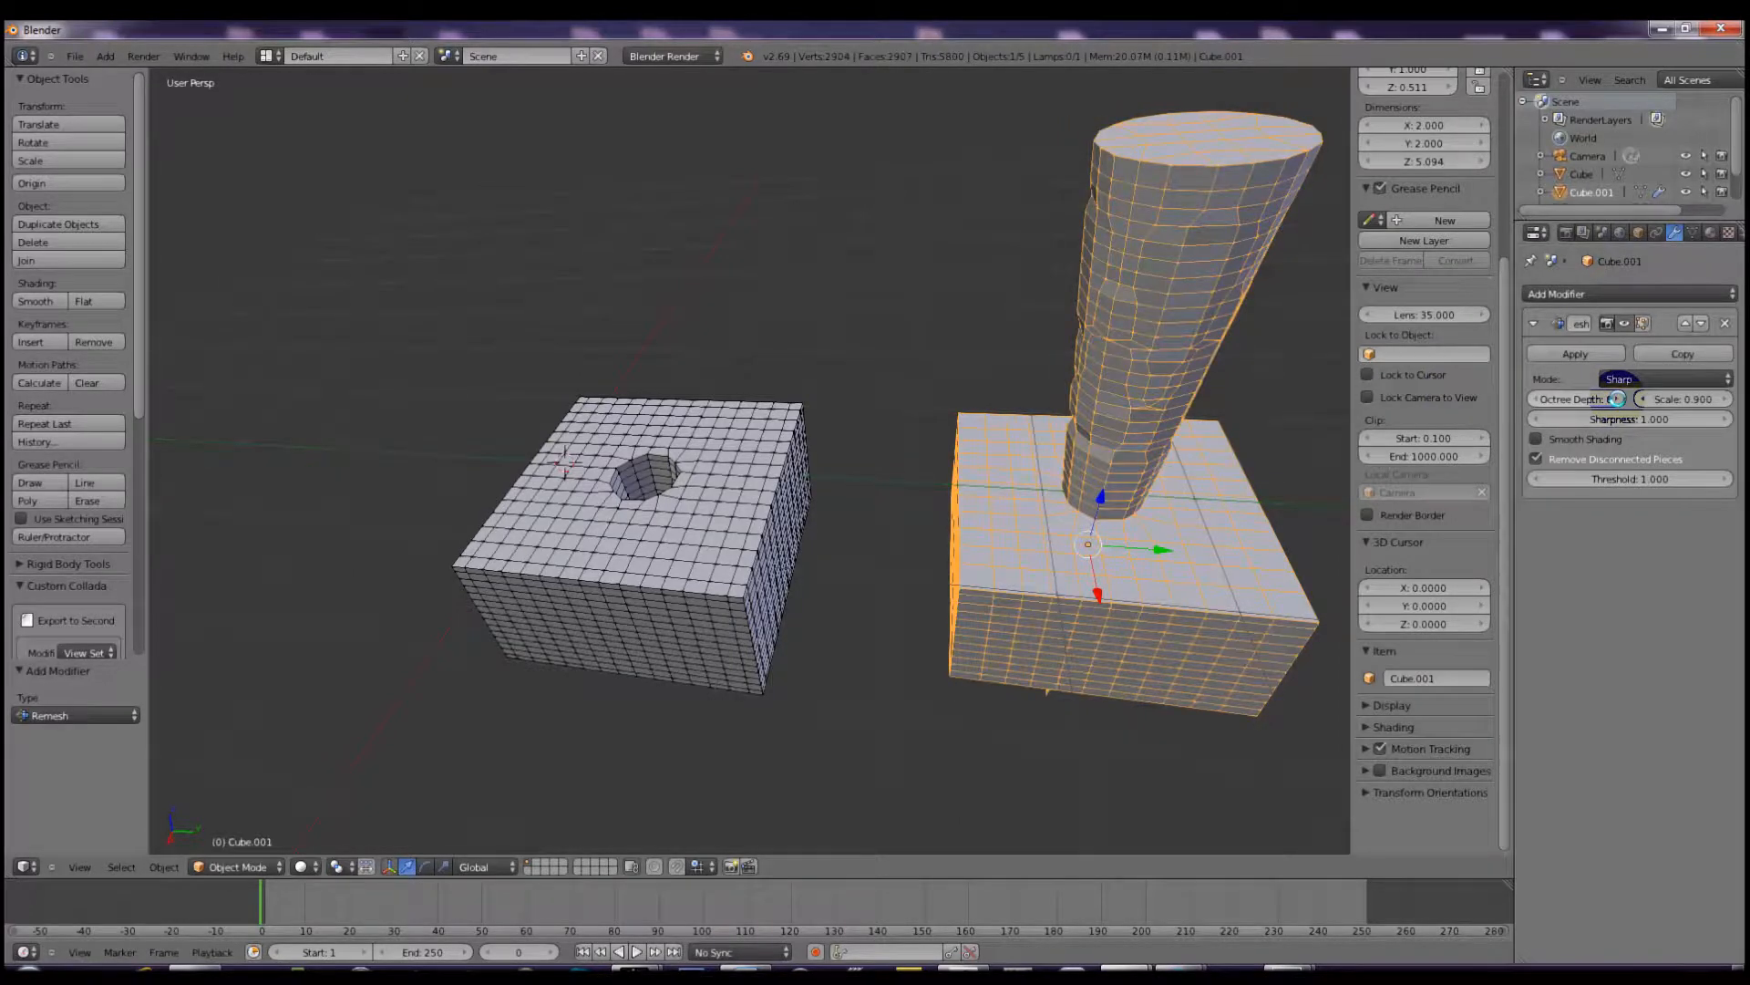
Set the merged object's Remesh octree depth to 7 and scale to 0.772, and apply the modifier.
{"action": "left_click_drag", "start_coordinate": [1671, 400], "coordinate": [1629, 399]}
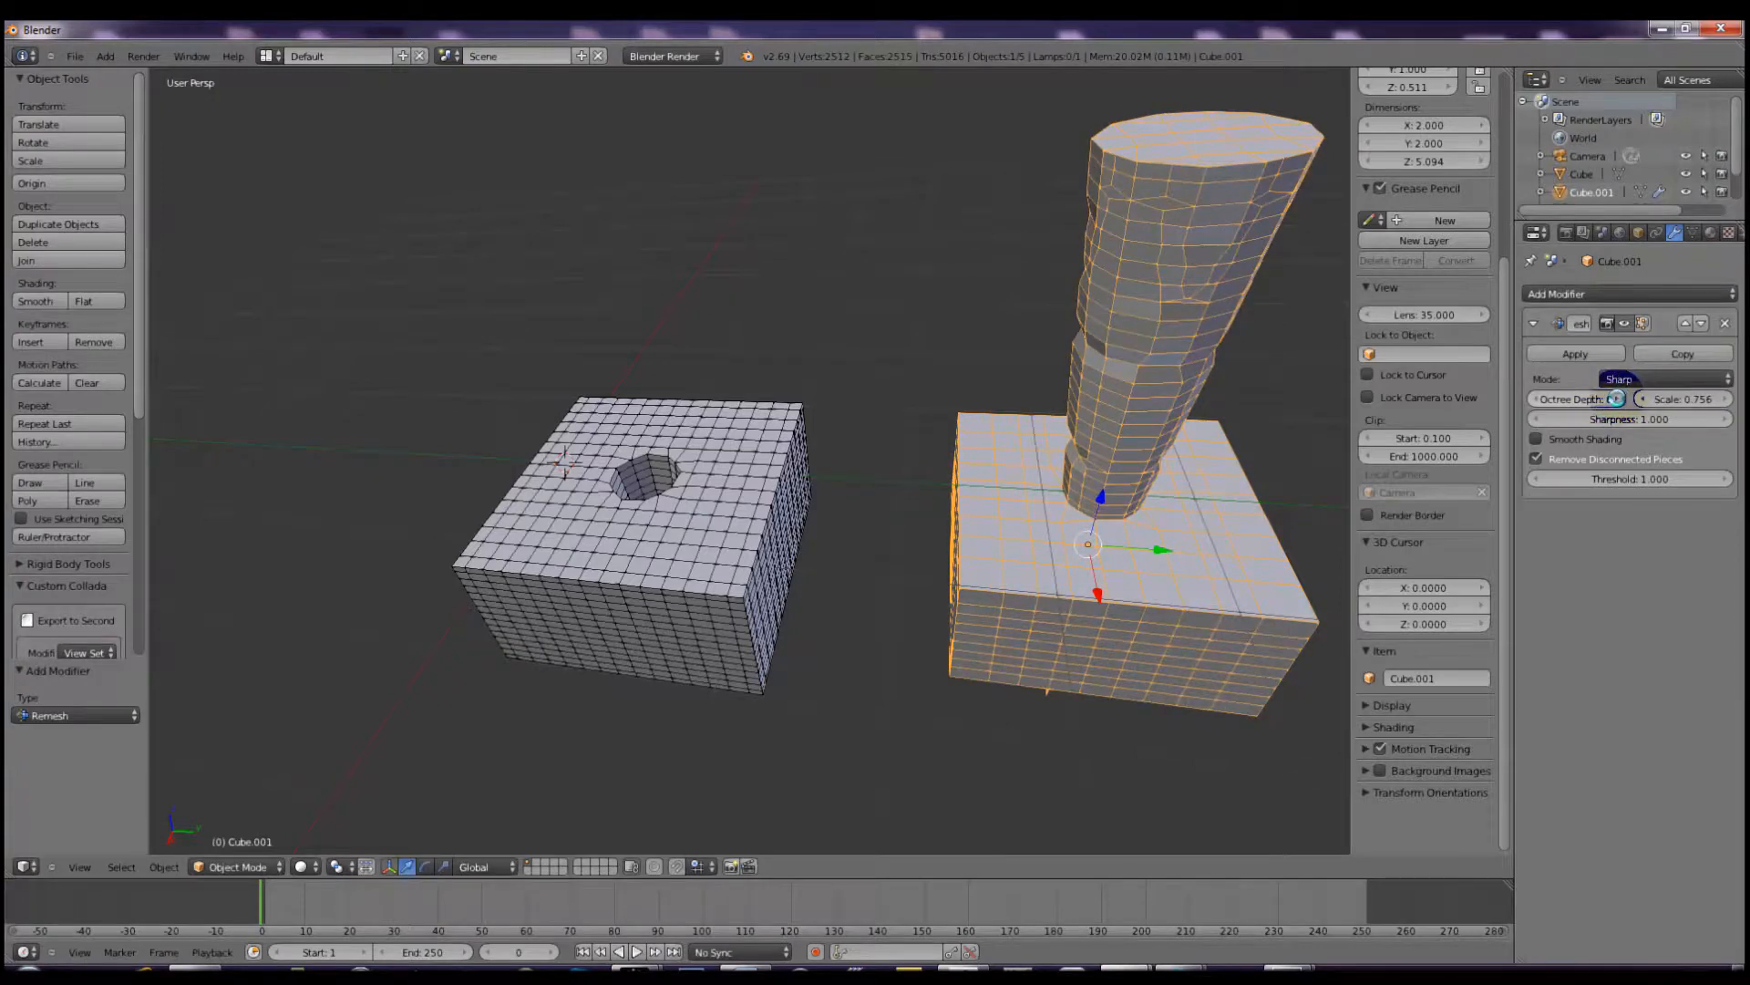
{"action": "left_click", "coordinate": [1615, 398]}
{"action": "mouse_move", "coordinate": [1668, 401]}
{"action": "left_mouse_down"}
{"action": "mouse_move", "coordinate": [1738, 402]}
{"action": "mouse_move", "coordinate": [1644, 399]}
{"action": "mouse_move", "coordinate": [1671, 400]}
{"action": "left_mouse_up"}
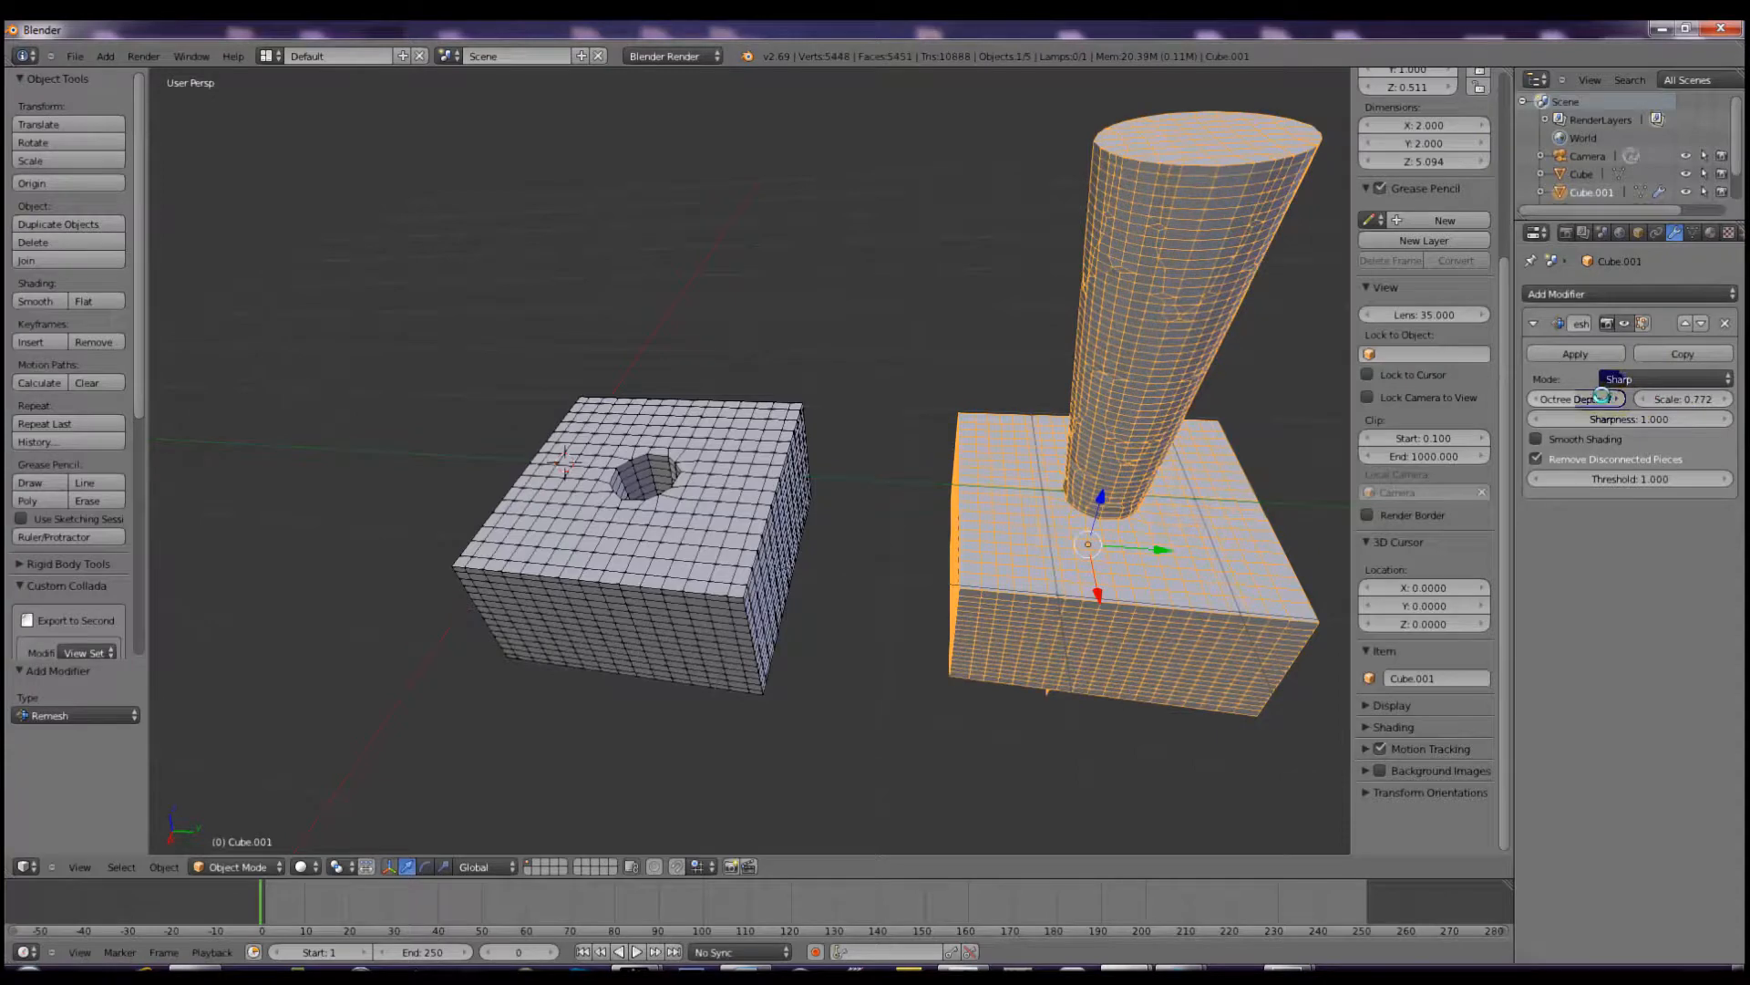
{"action": "scroll", "coordinate": [1157, 360], "scroll_direction": "down", "scroll_amount": 1}
{"action": "scroll", "coordinate": [1158, 361], "scroll_direction": "down", "scroll_amount": 1}
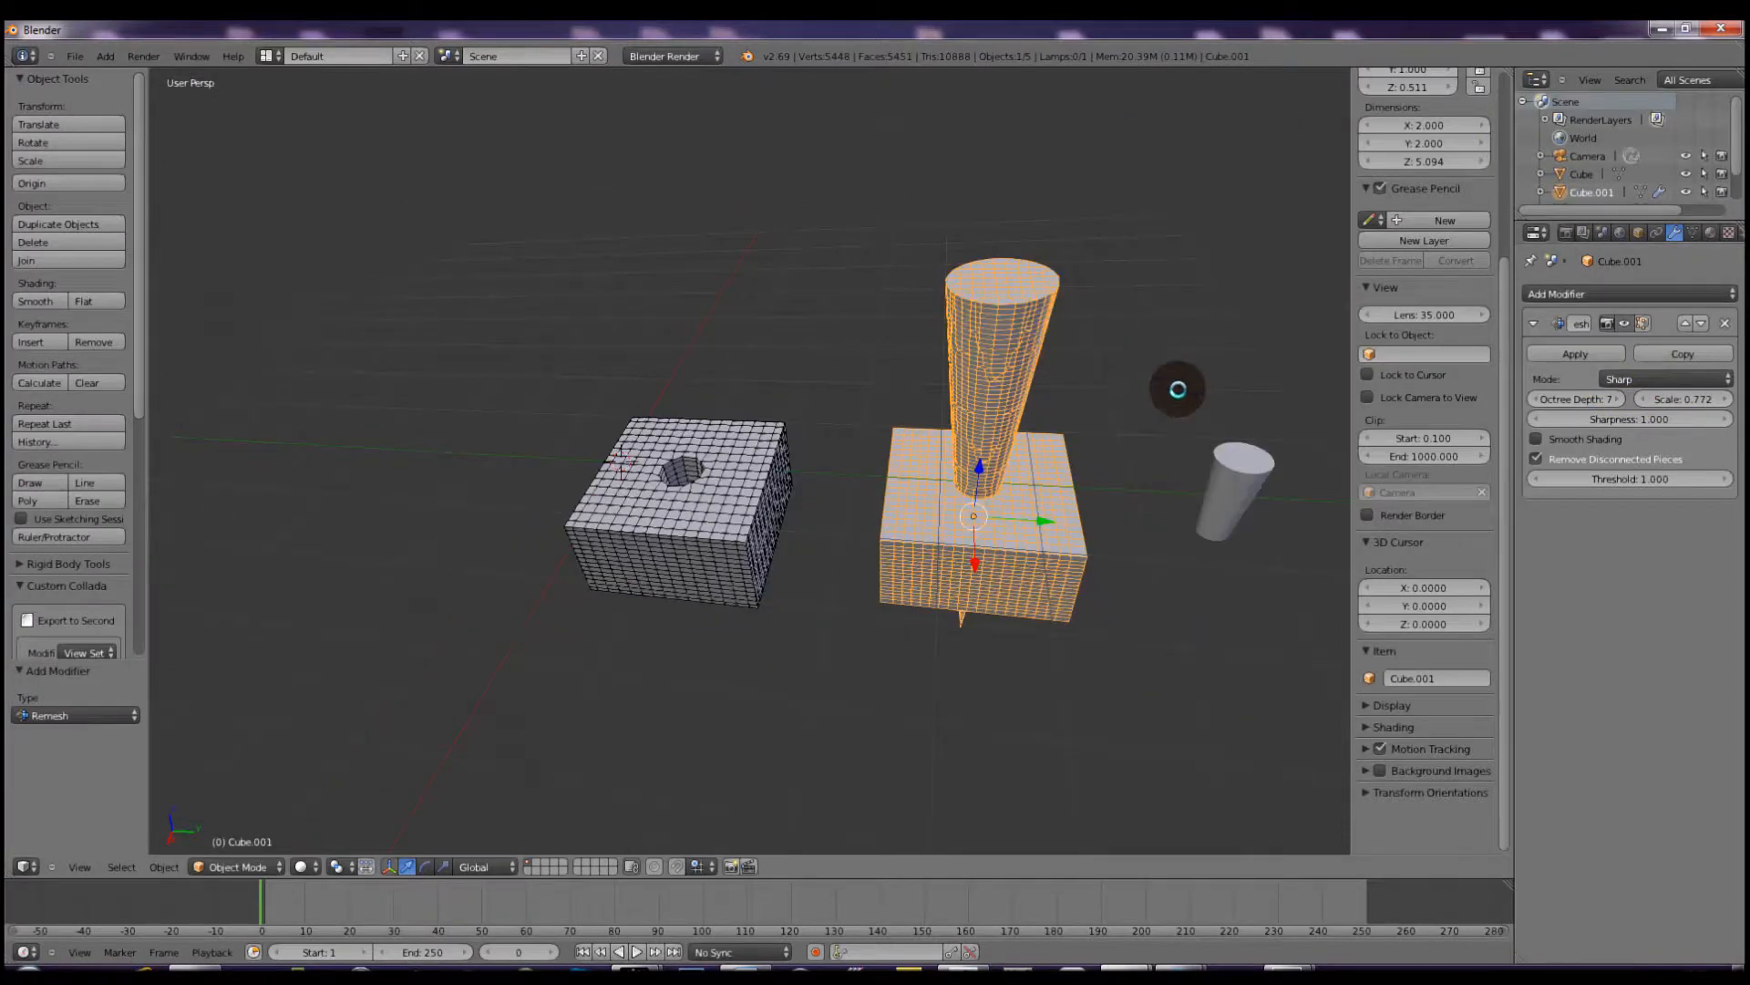
{"action": "scroll", "coordinate": [1178, 390], "scroll_direction": "up", "scroll_amount": 5, "text": "ctrl"}
{"action": "scroll", "coordinate": [1177, 380], "scroll_direction": "up", "scroll_amount": 1}
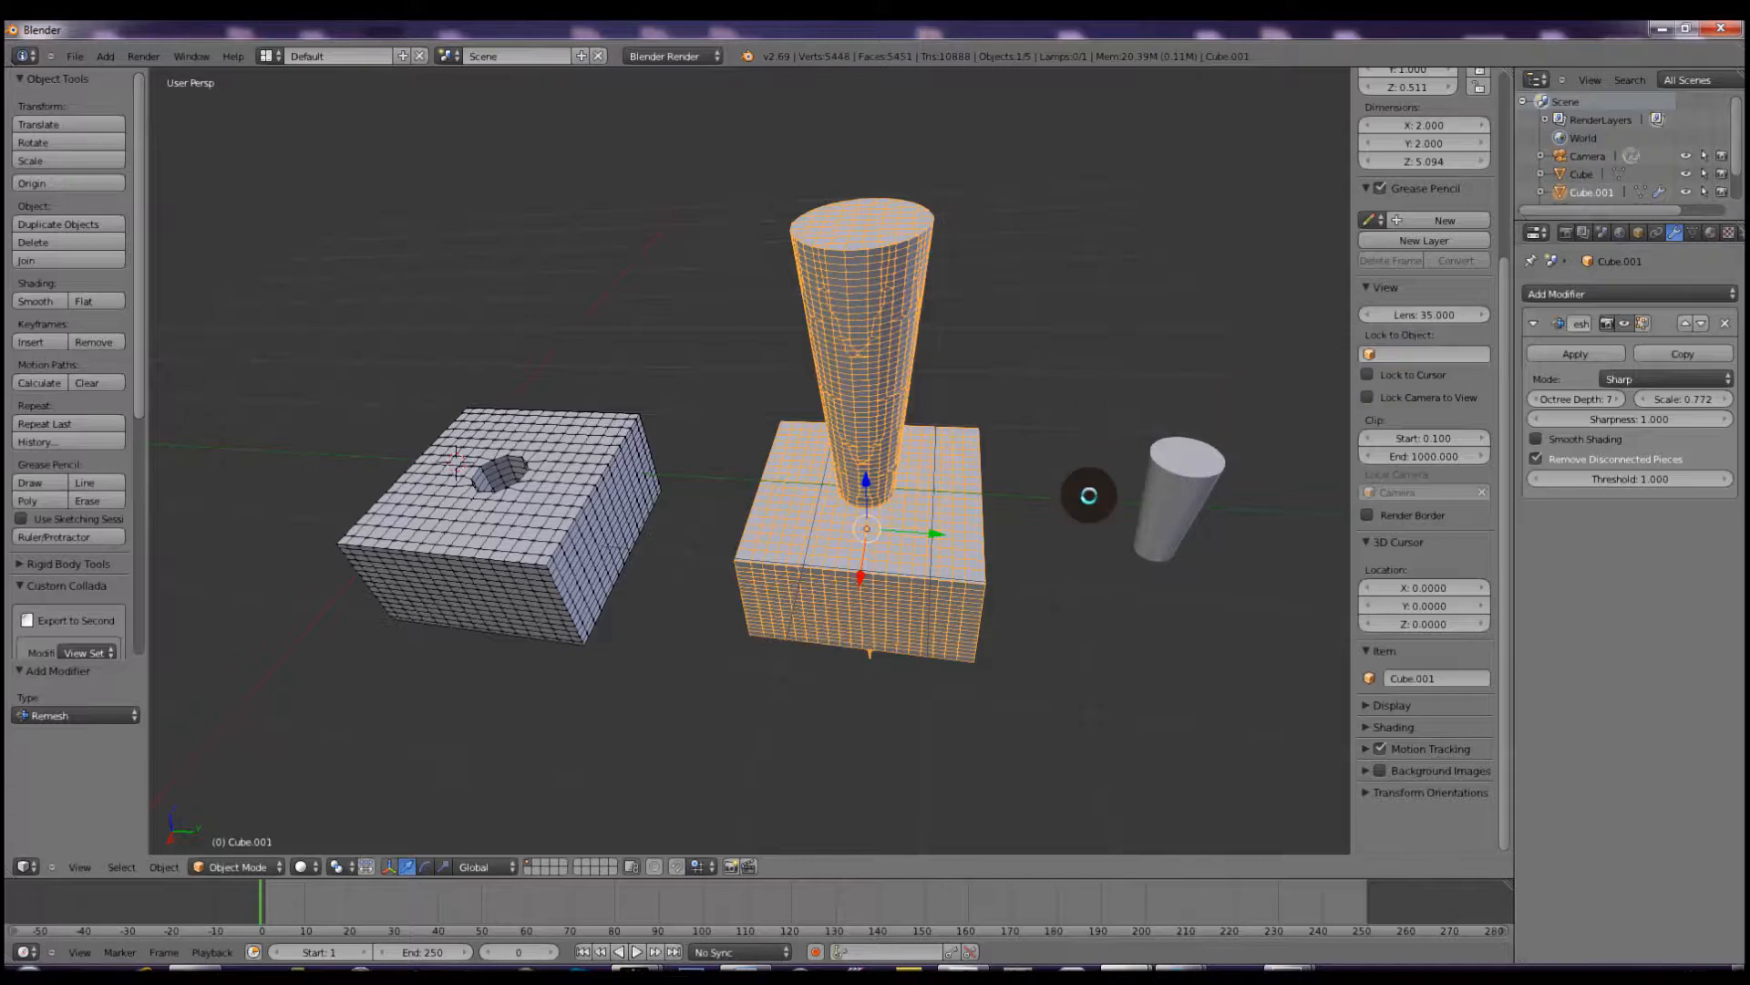
{"action": "left_click", "coordinate": [1573, 354]}
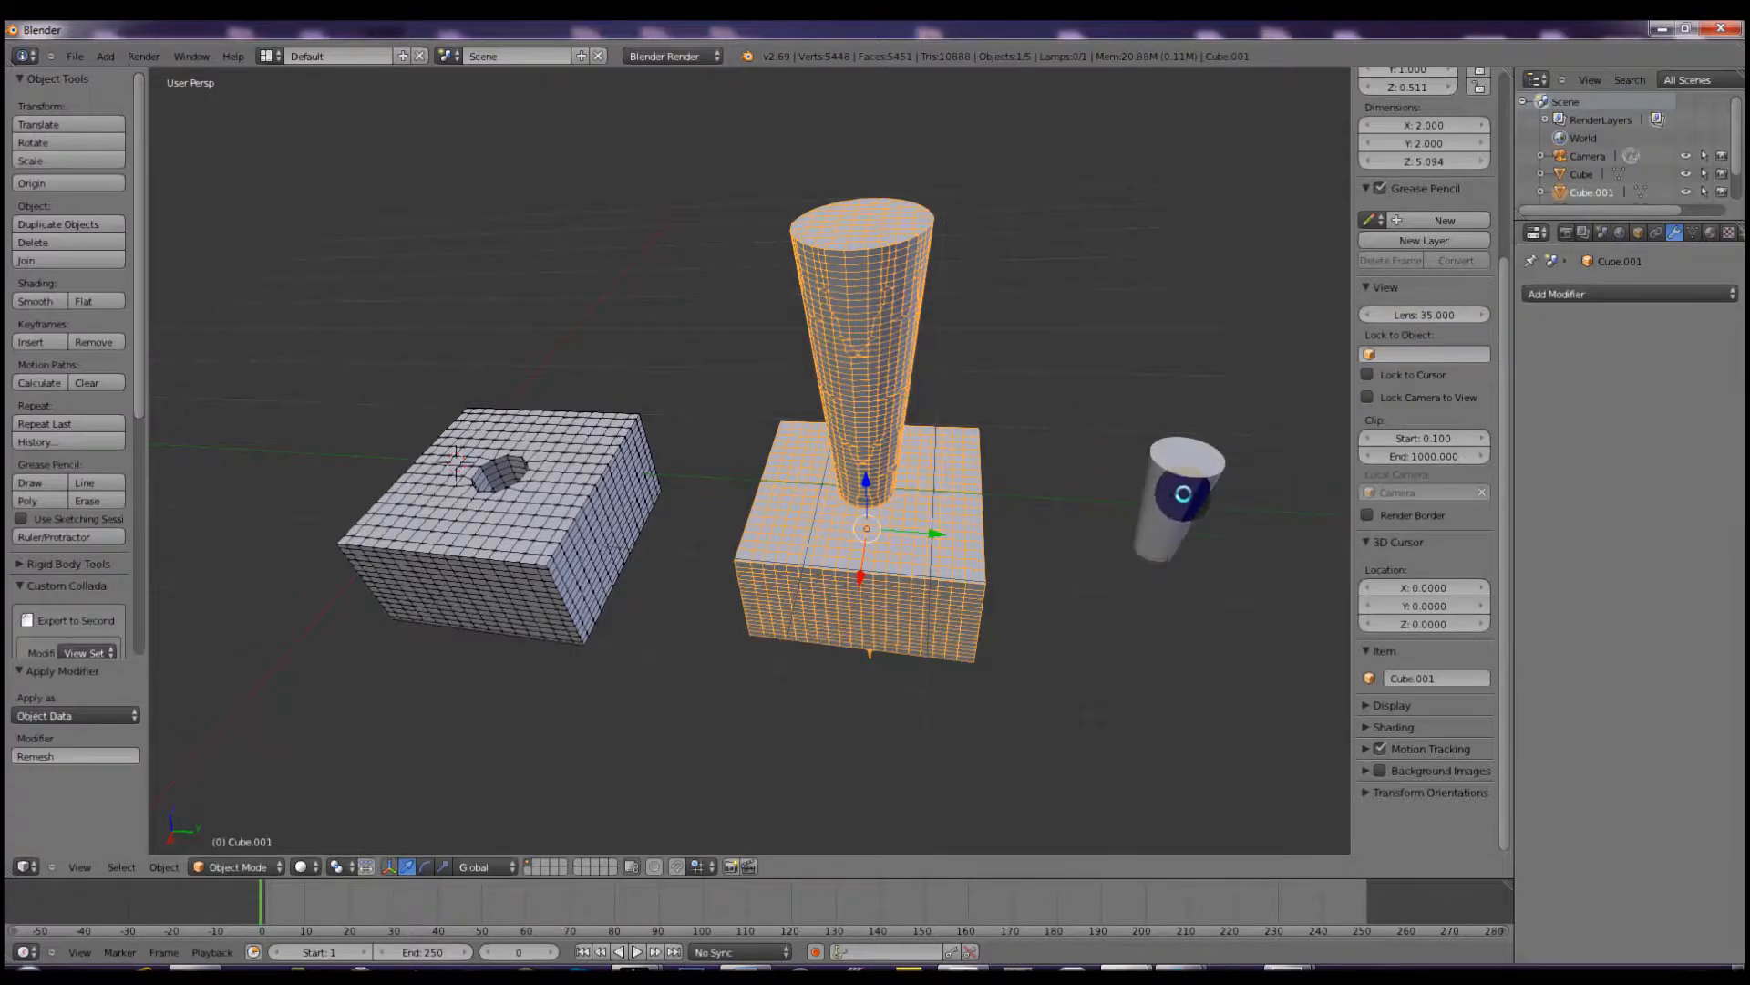
Turn on the wire display for the small tapered piece left by the Intersect operation.
{"action": "right_click", "coordinate": [1182, 493]}
{"action": "key", "text": "Tab"}
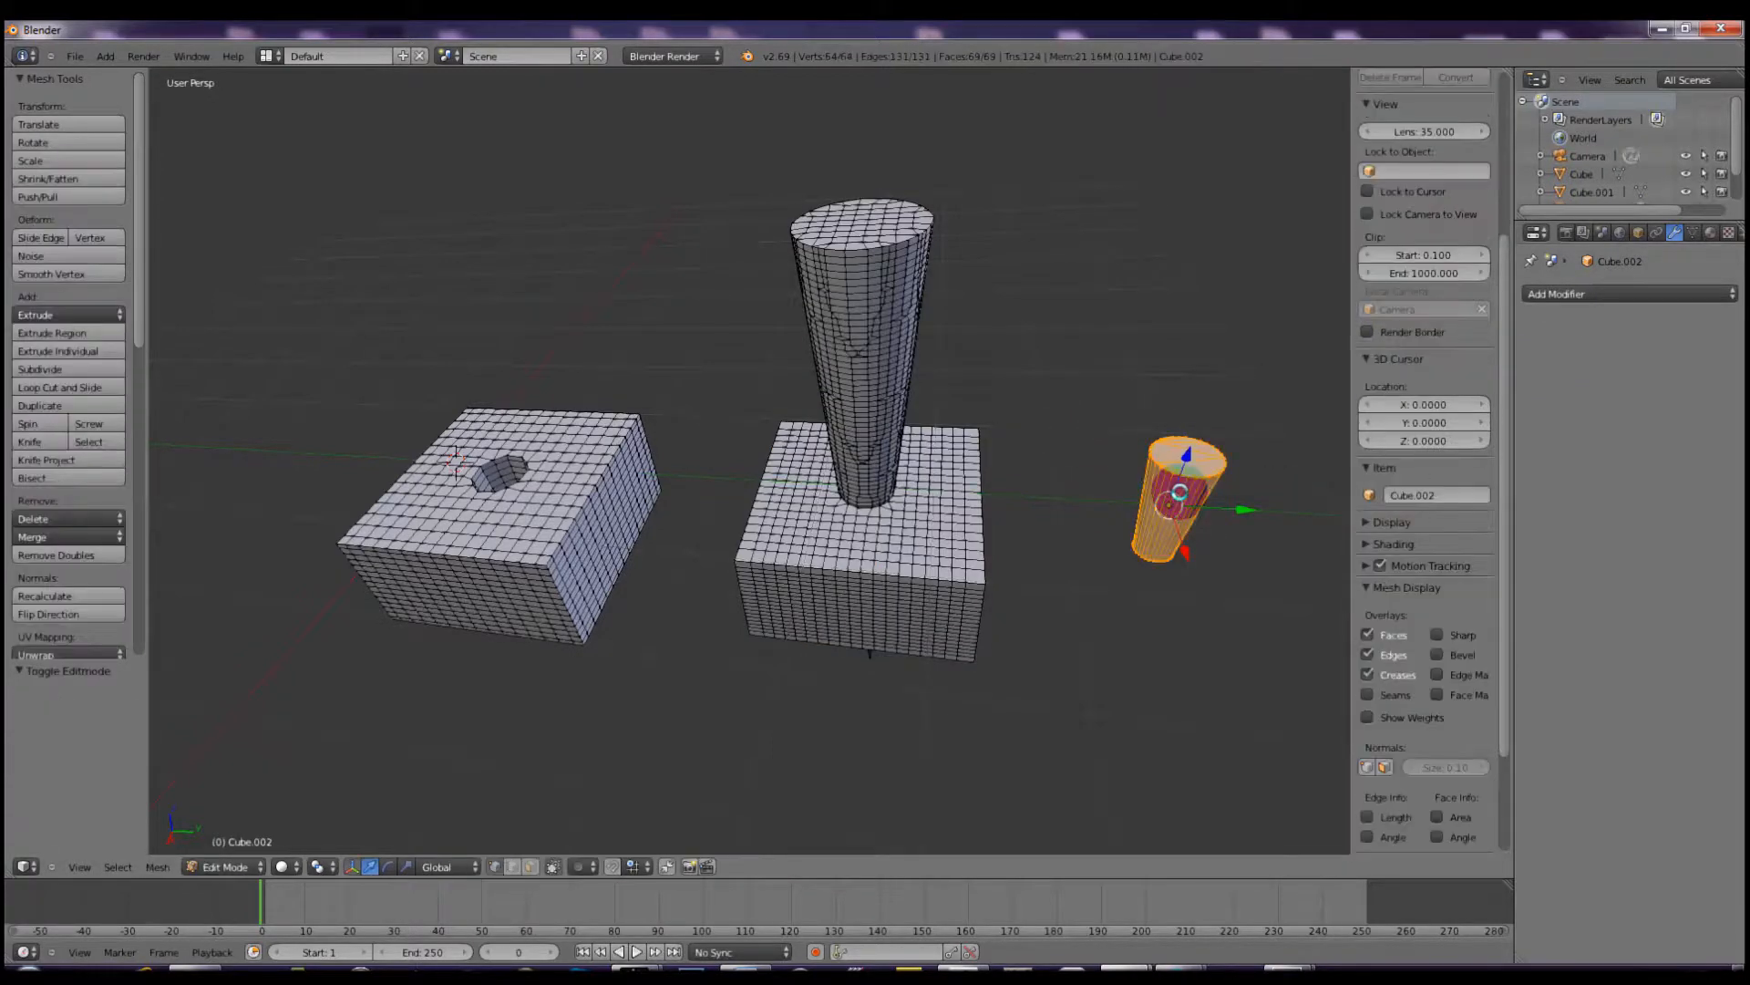
{"action": "key", "text": "Tab"}
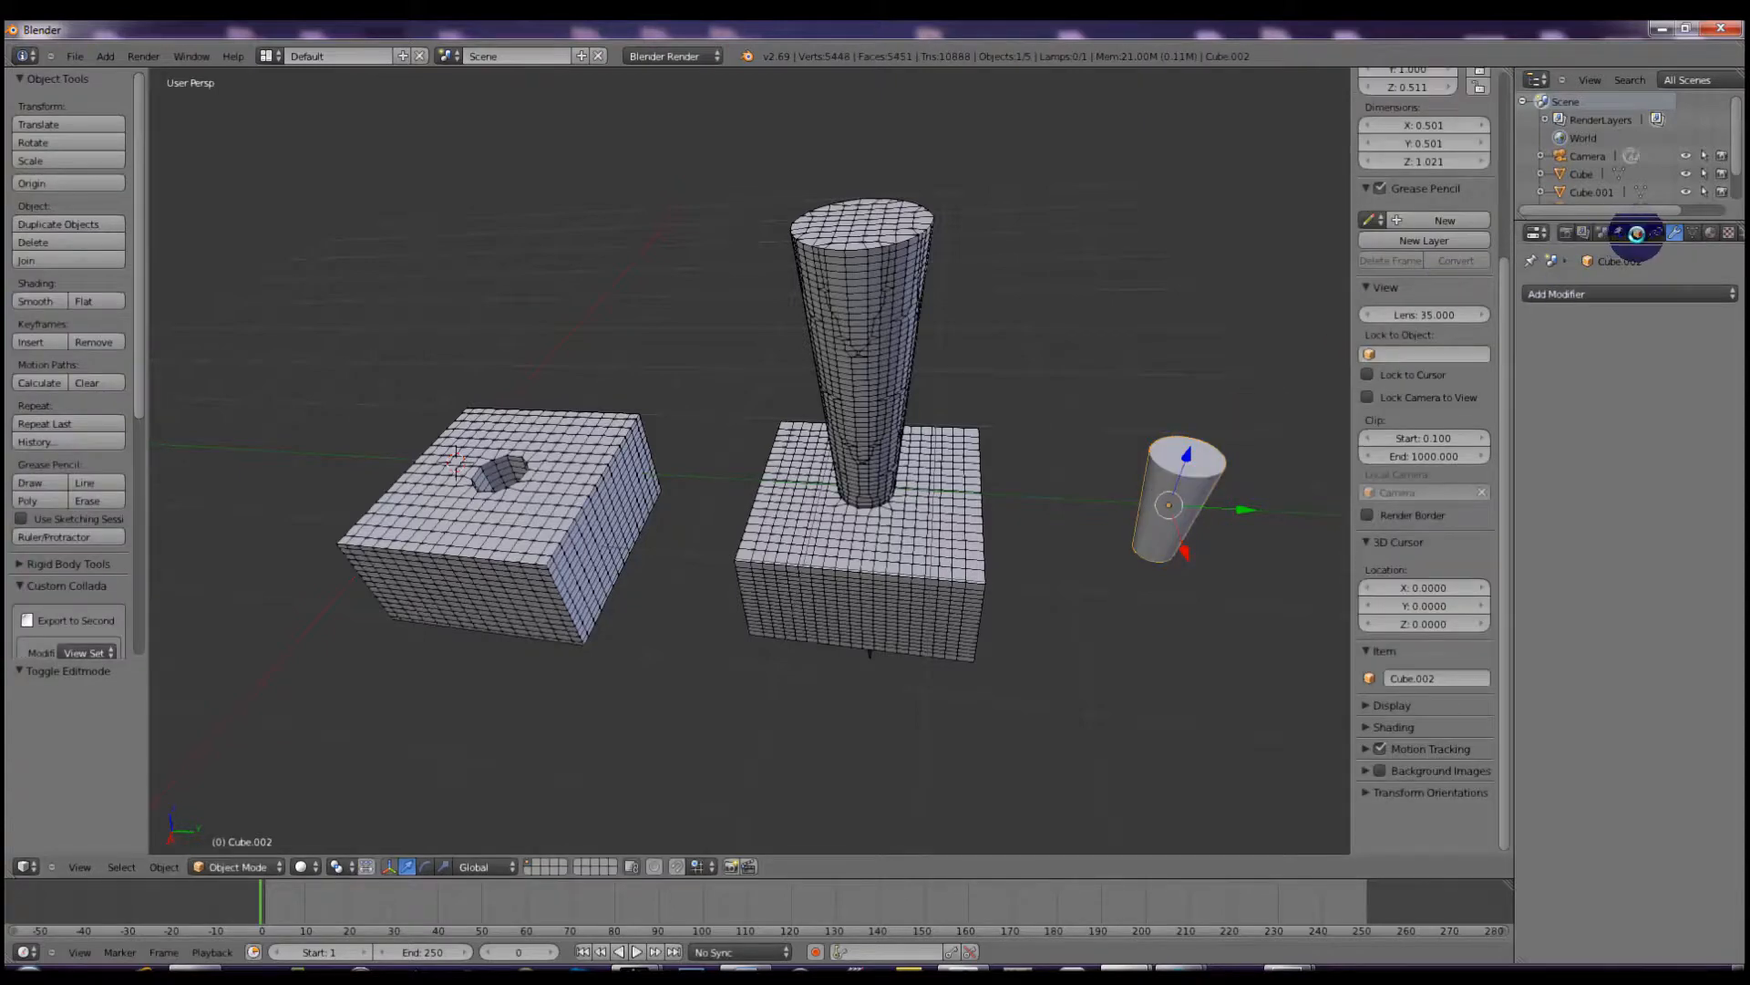
{"action": "left_click", "coordinate": [1638, 233]}
{"action": "left_click", "coordinate": [1531, 727]}
{"action": "scroll", "coordinate": [1214, 516], "scroll_direction": "up", "scroll_amount": 4}
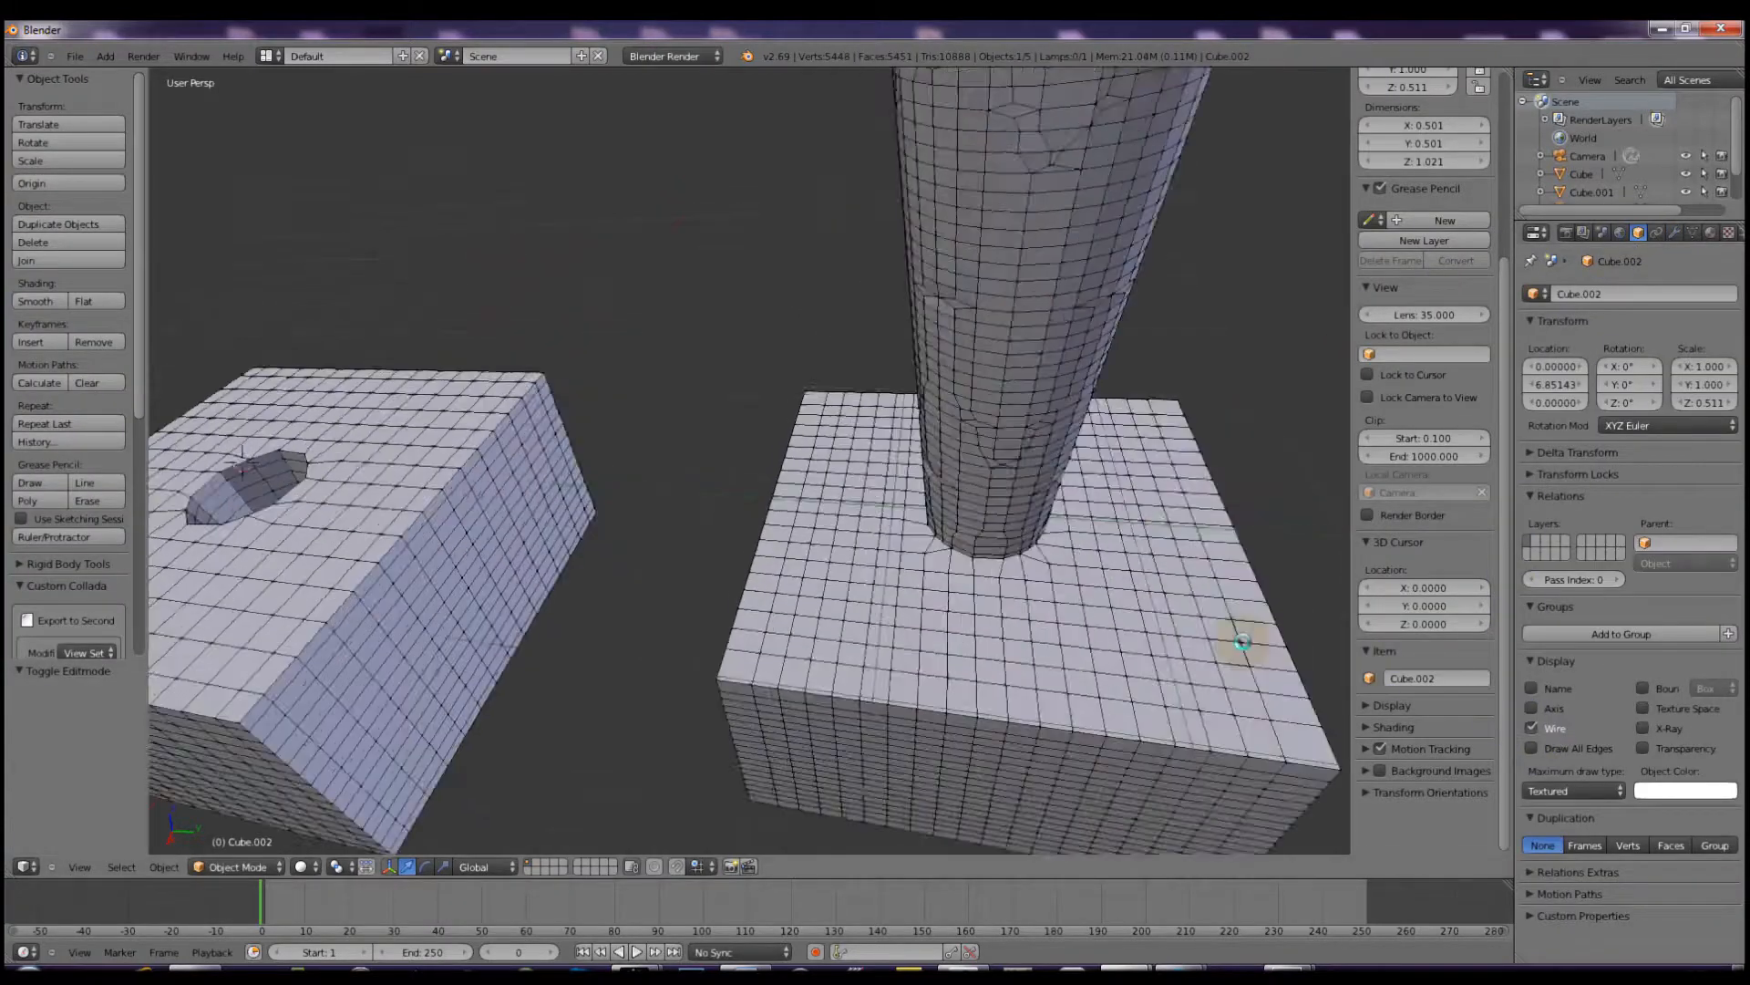
{"action": "scroll", "coordinate": [1214, 516], "scroll_direction": "down", "scroll_amount": 2}
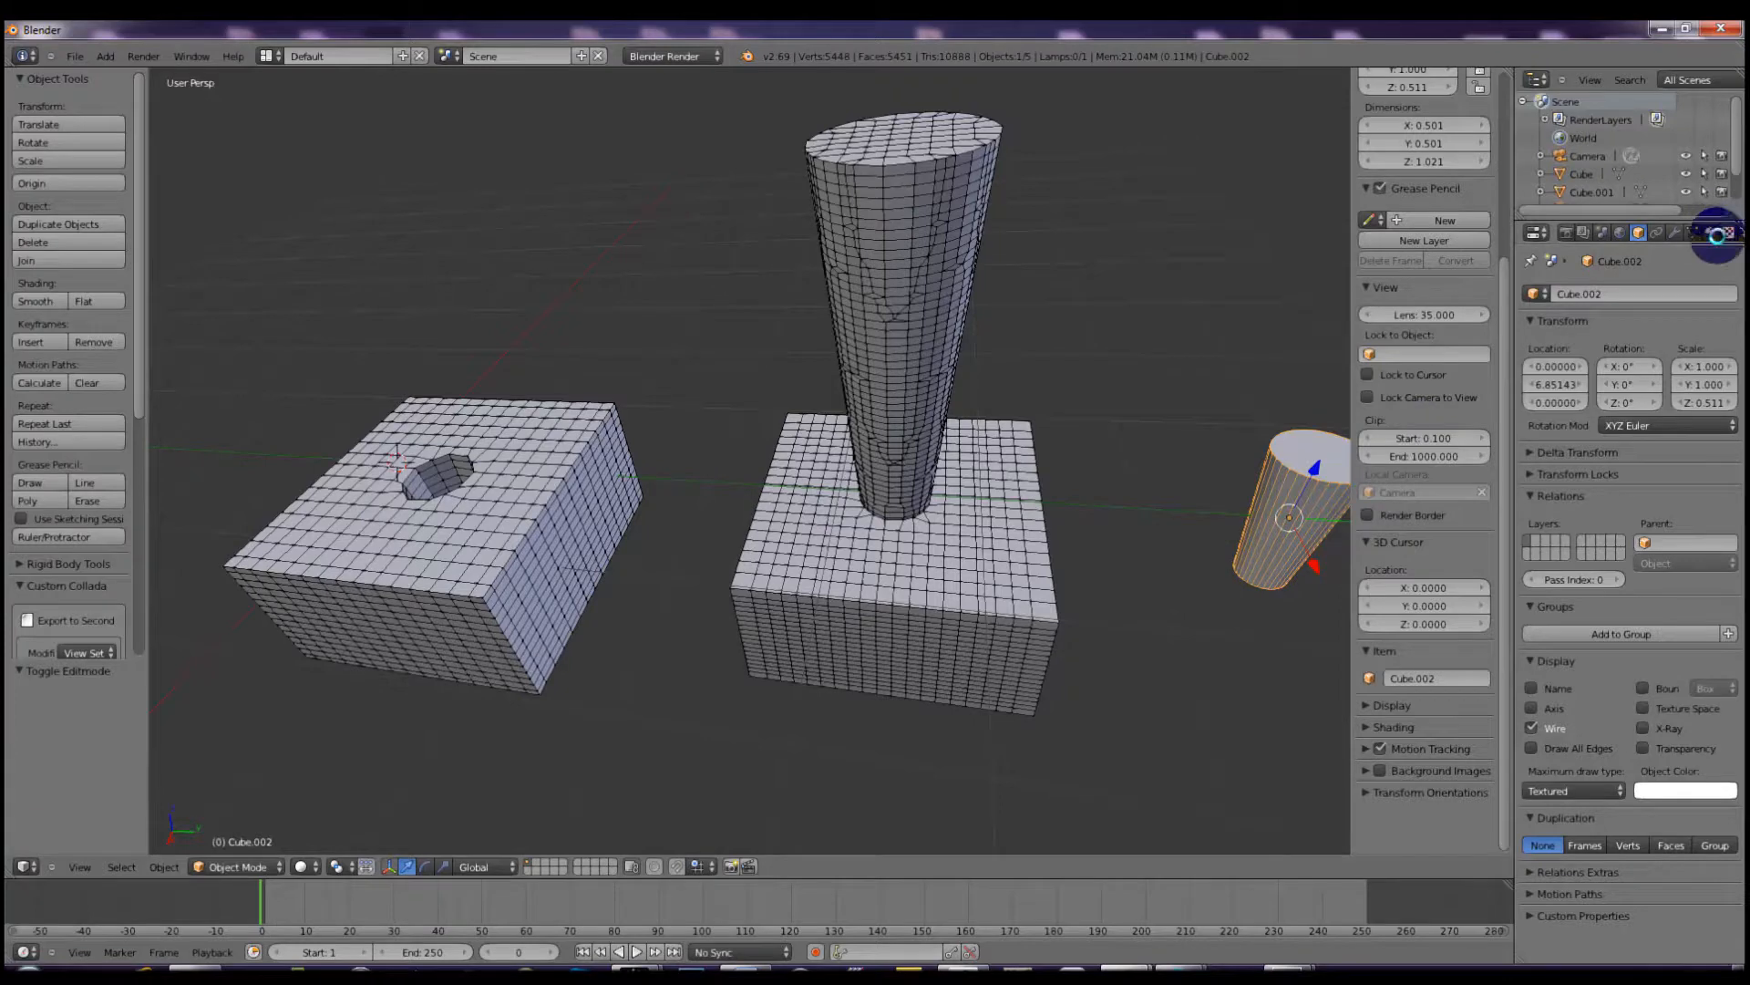
Add a Remesh modifier to the small tapered piece with octree depth 5 and scale 0.873, and apply it.
{"action": "left_click", "coordinate": [1669, 233]}
{"action": "left_click", "coordinate": [1572, 294]}
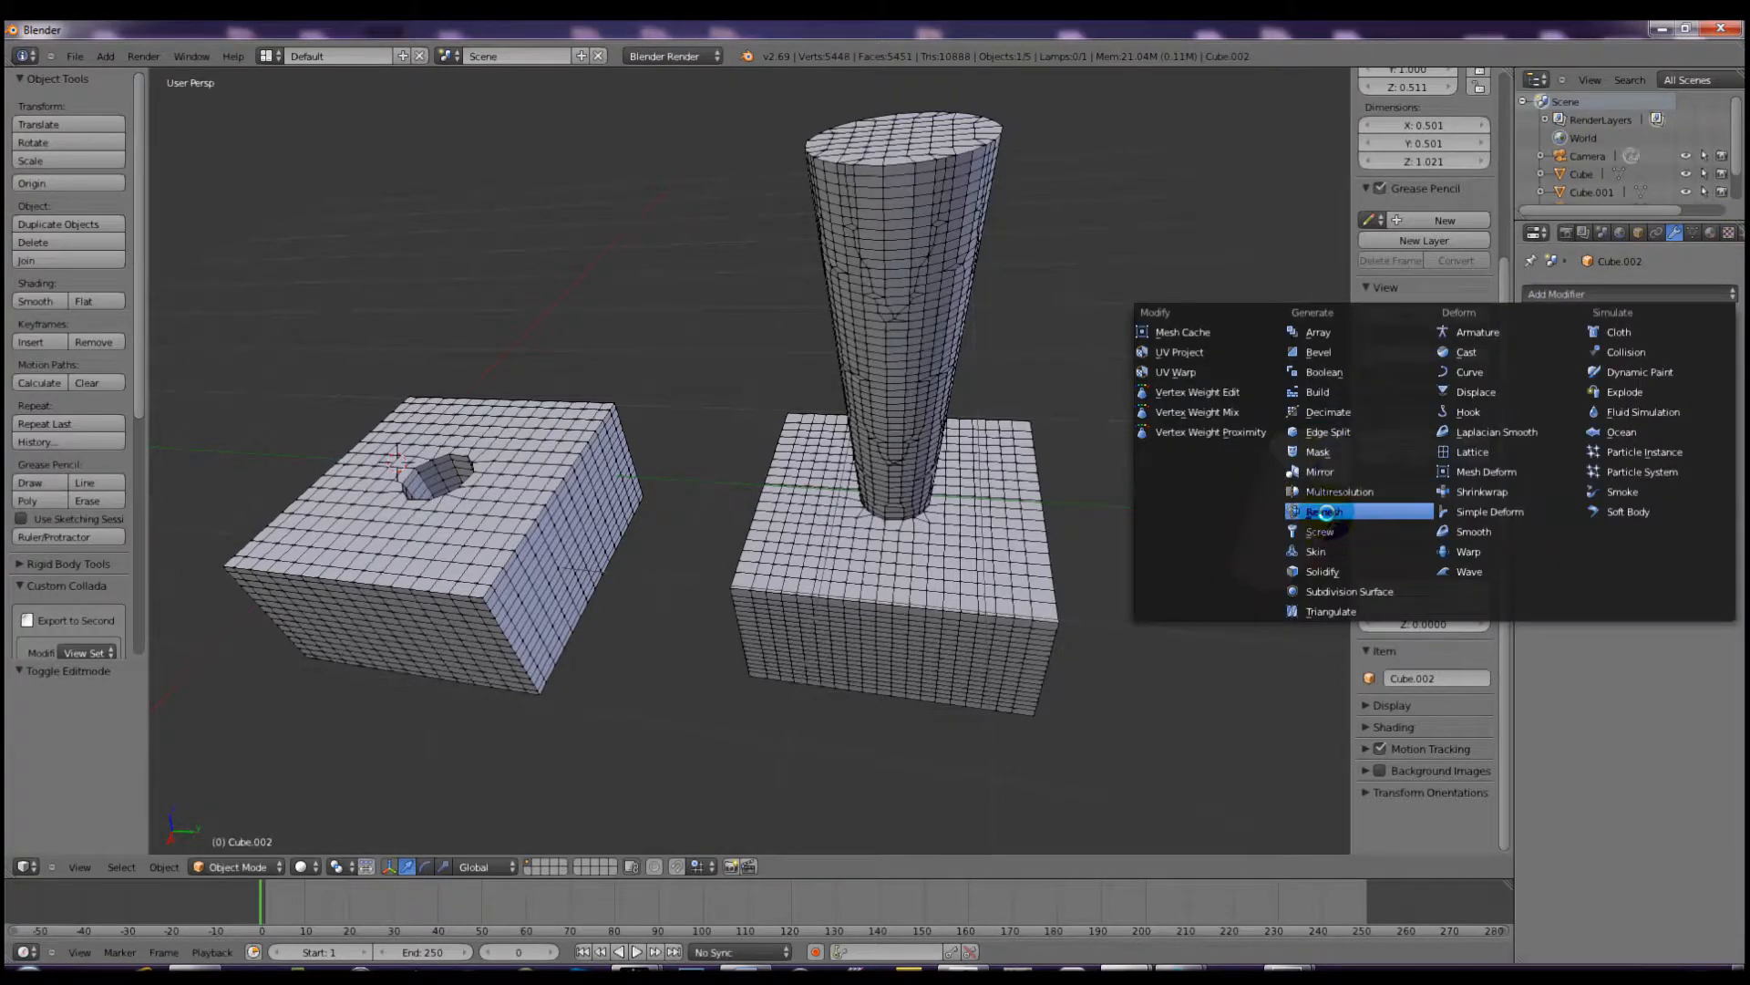
{"action": "left_click", "coordinate": [1325, 511]}
{"action": "key", "text": "KP_Decimal"}
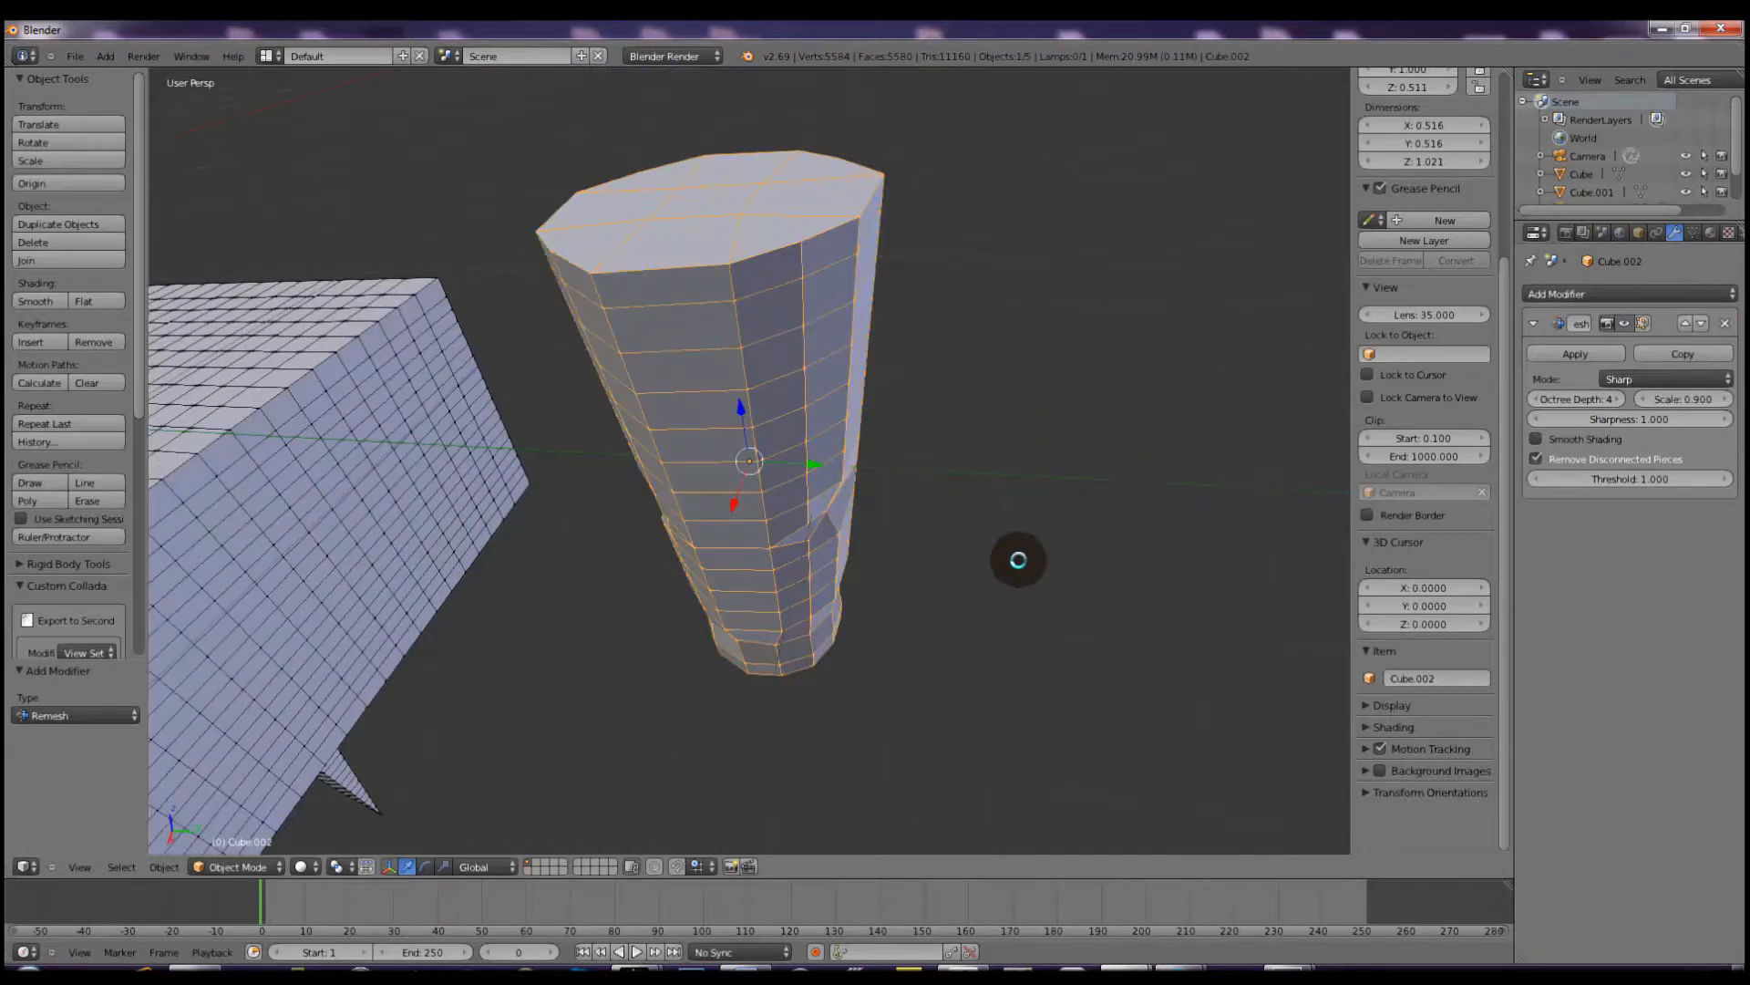
{"action": "left_click", "coordinate": [1616, 400]}
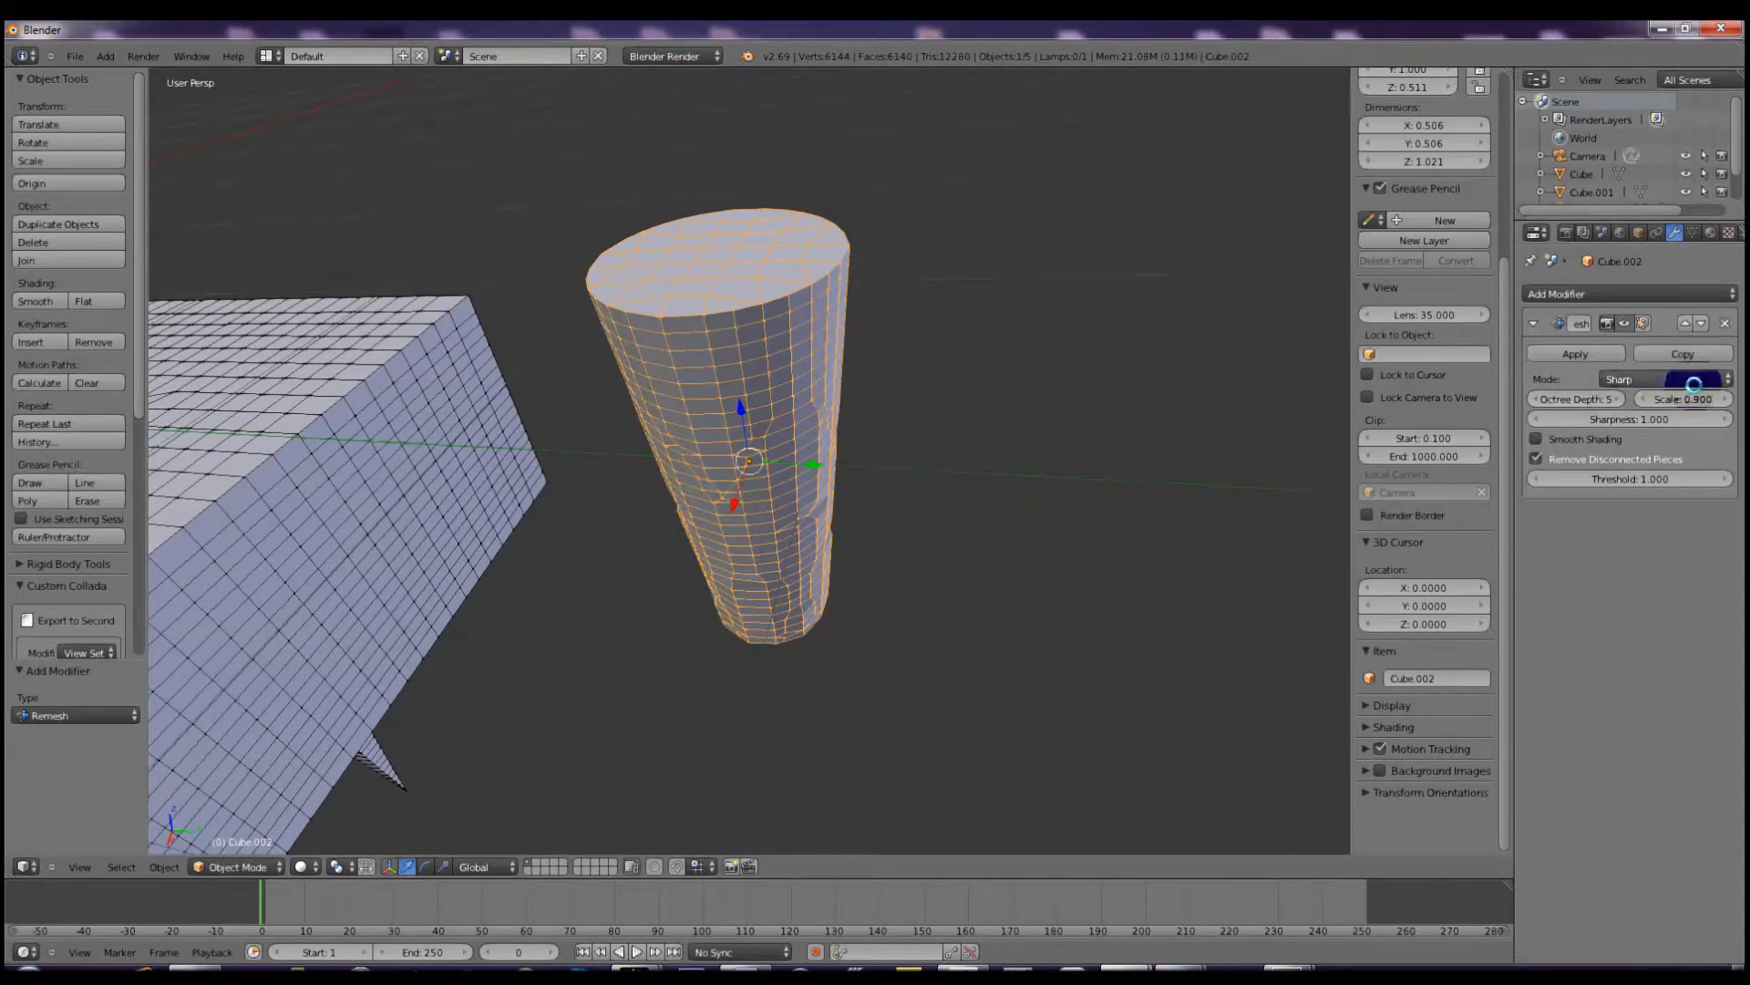
{"action": "mouse_move", "coordinate": [1674, 399]}
{"action": "left_mouse_down"}
{"action": "mouse_move", "coordinate": [1721, 399]}
{"action": "mouse_move", "coordinate": [1668, 399]}
{"action": "left_mouse_up"}
{"action": "mouse_move", "coordinate": [1063, 507]}
{"action": "middle_mouse_down"}
{"action": "mouse_move", "coordinate": [1080, 502]}
{"action": "mouse_move", "coordinate": [1070, 520]}
{"action": "mouse_move", "coordinate": [1065, 486]}
{"action": "middle_mouse_up"}
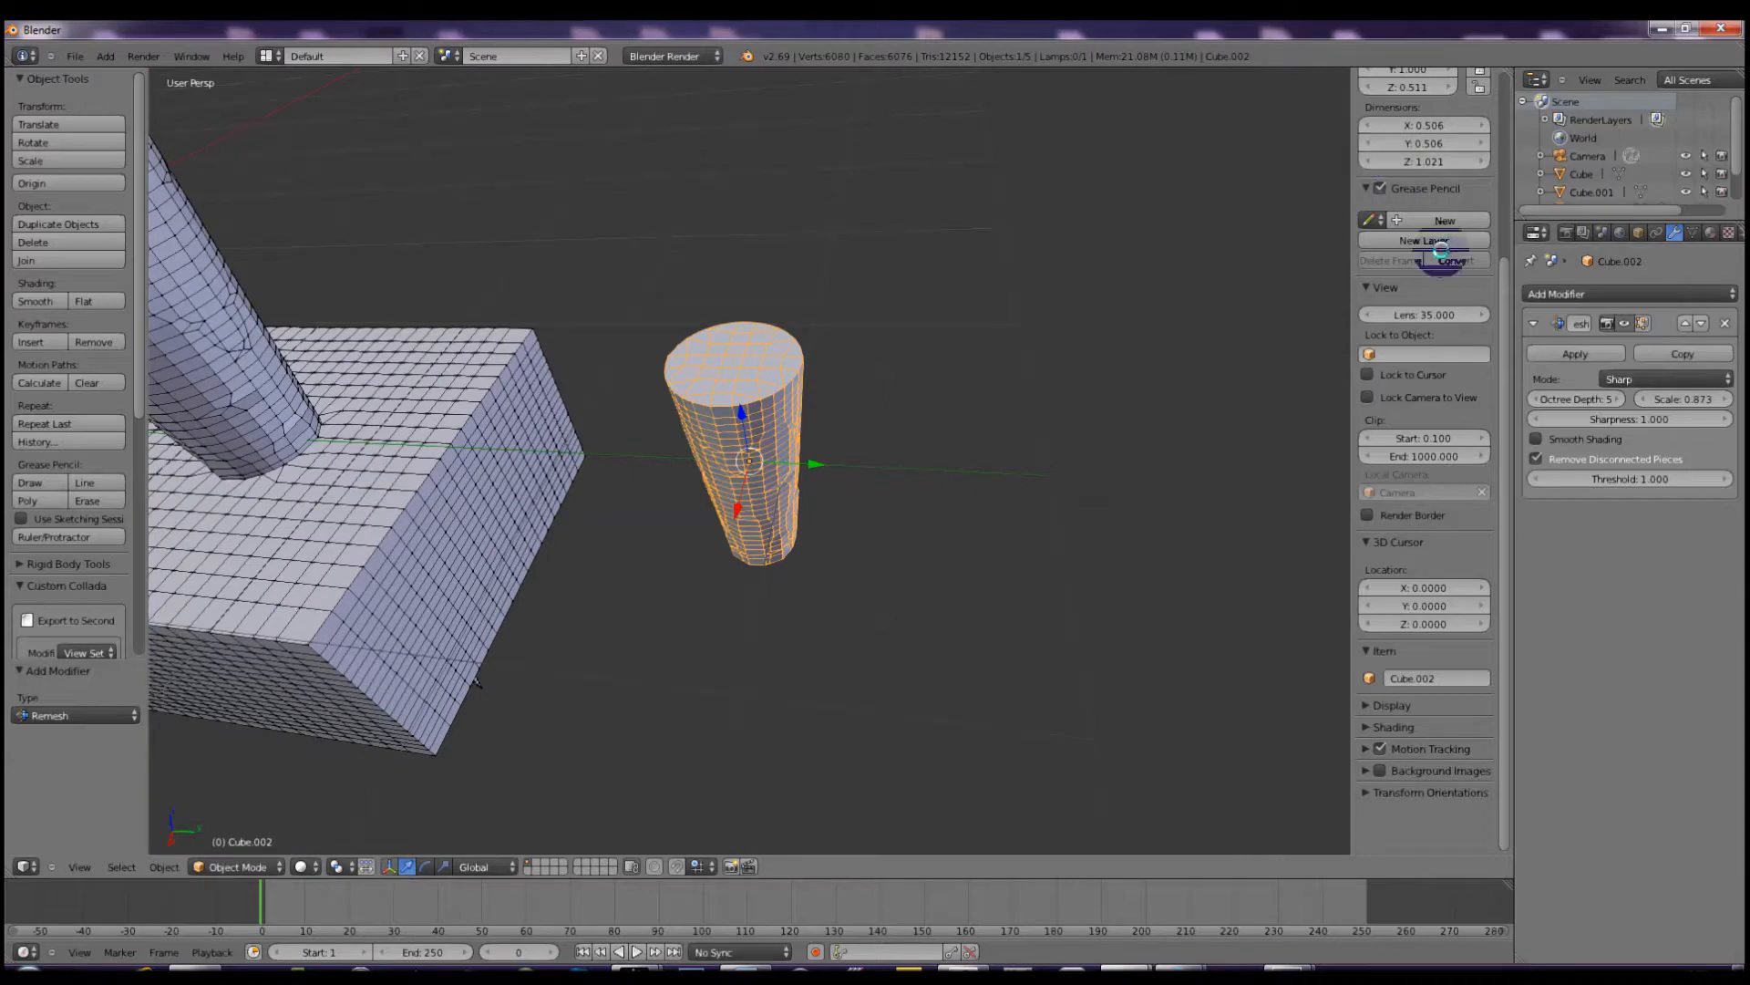
{"action": "left_click", "coordinate": [1568, 353]}
{"action": "middle_click_drag", "start_coordinate": [1212, 426], "coordinate": [960, 414]}
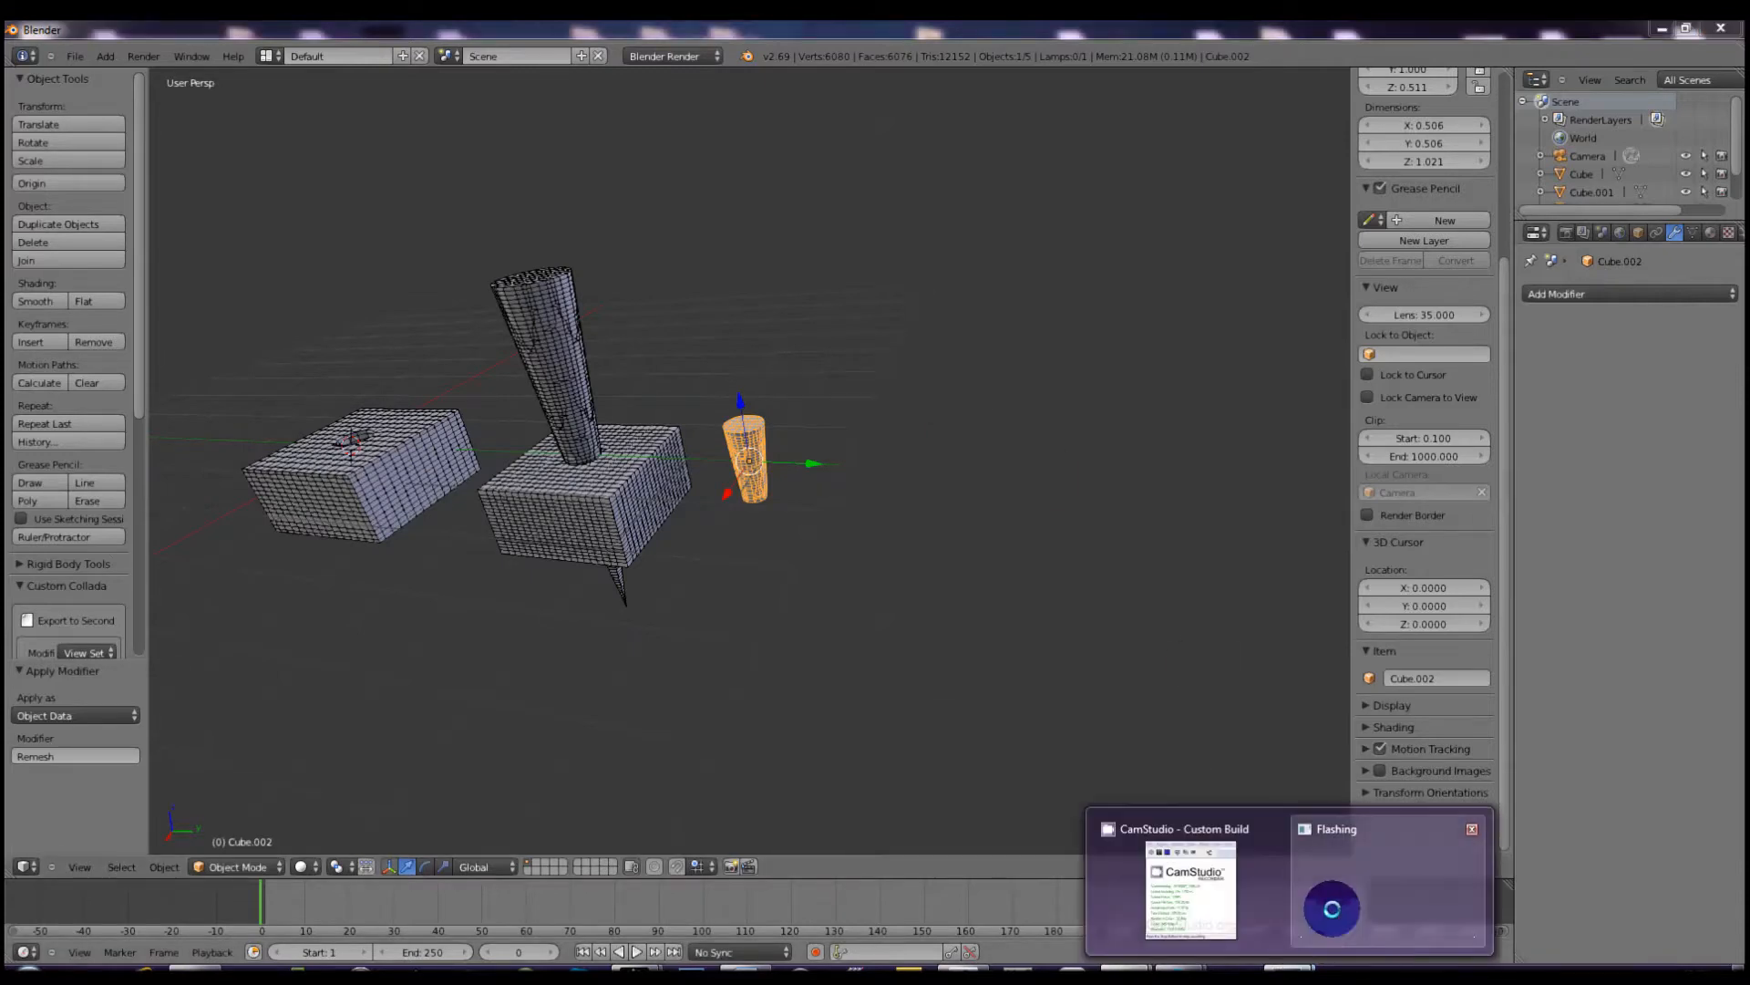
{"action": "mouse_move", "coordinate": [1257, 965]}
{"action": "left_click", "coordinate": [1185, 875]}
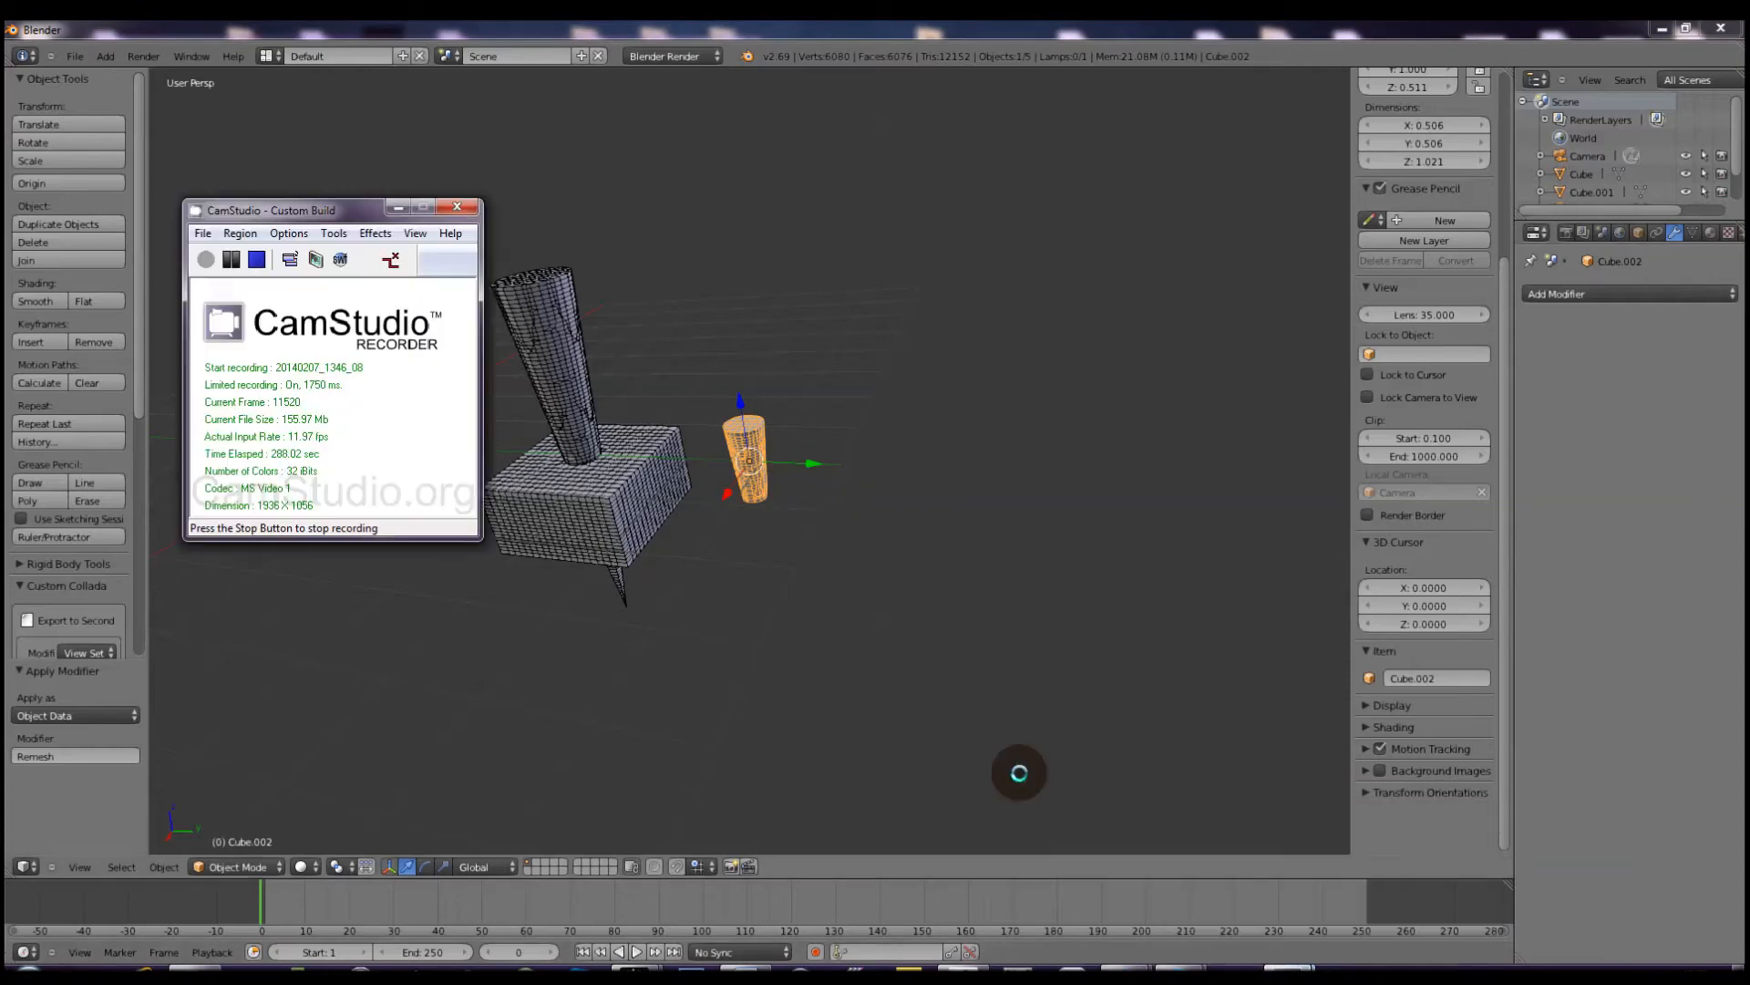